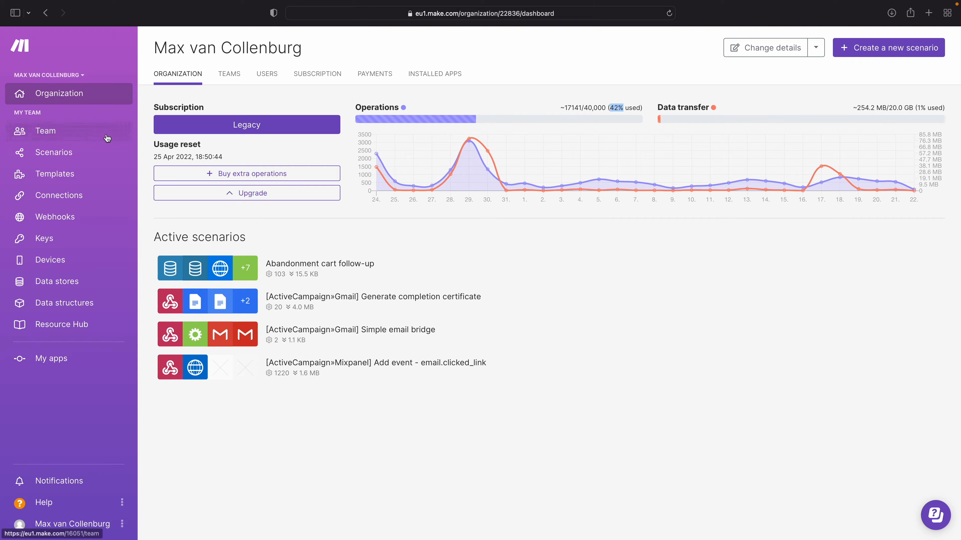
Step: View the team's dashboard and open the overview of all its scenarios
{"action": "left_click", "coordinate": [52, 132]}
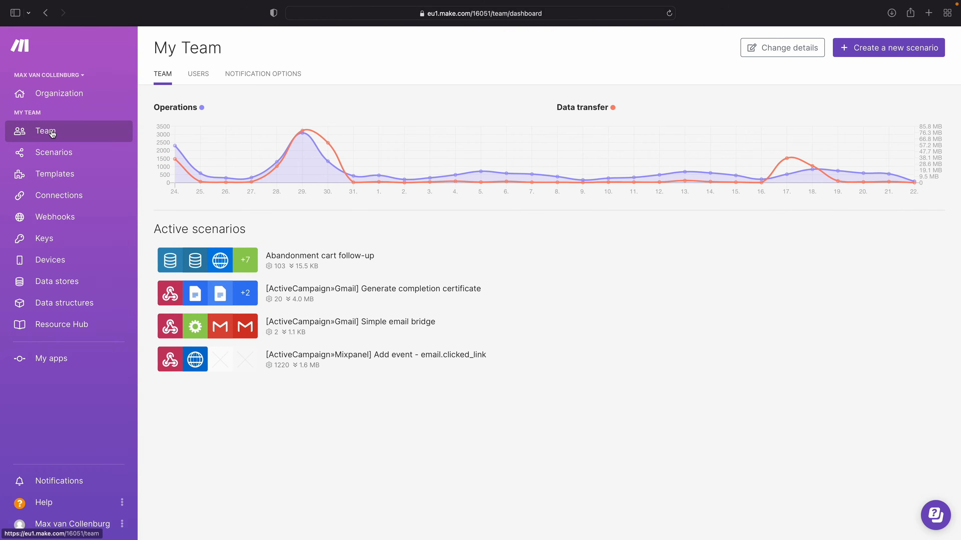
{"action": "left_click", "coordinate": [53, 153]}
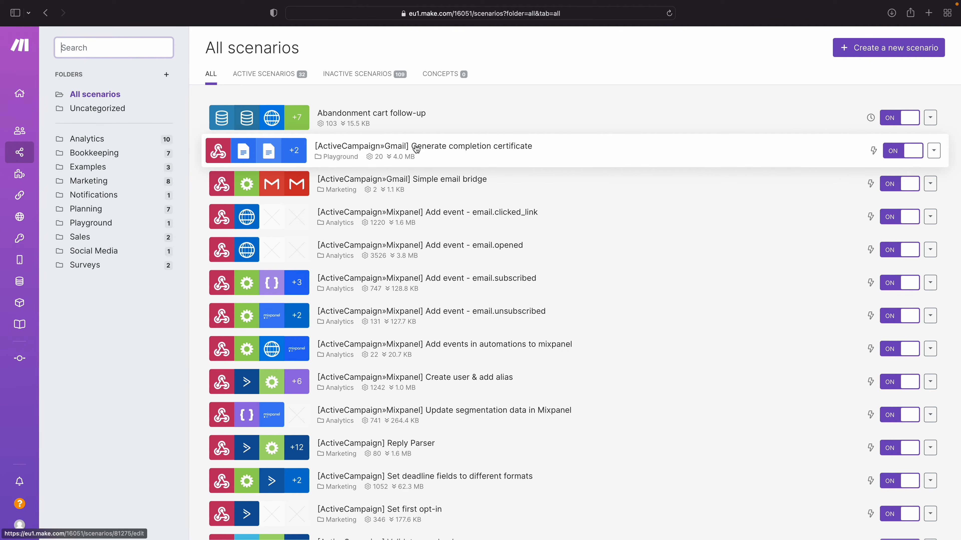
Step: Filter the public templates by the Gmail app and look through the matching templates
{"action": "mouse_move", "coordinate": [23, 182]}
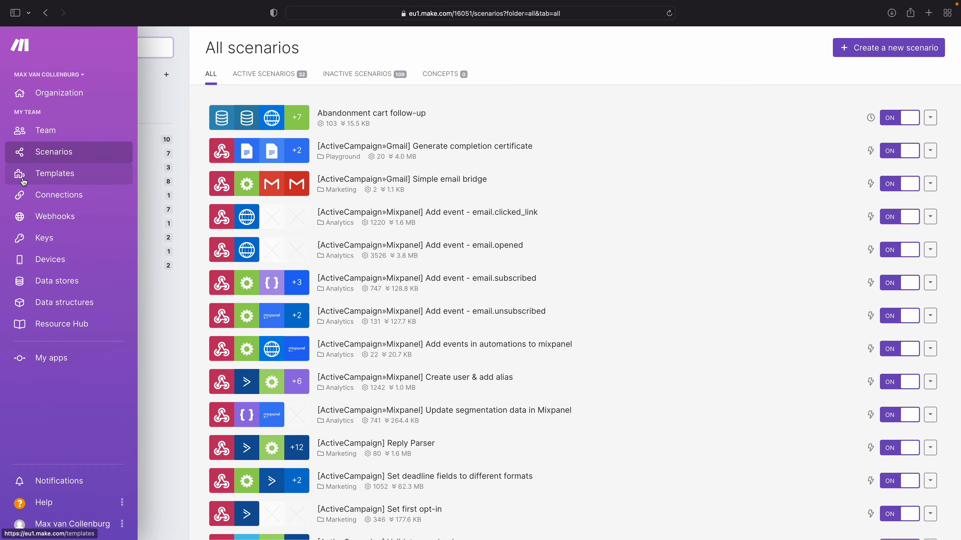
{"action": "left_click", "coordinate": [35, 180]}
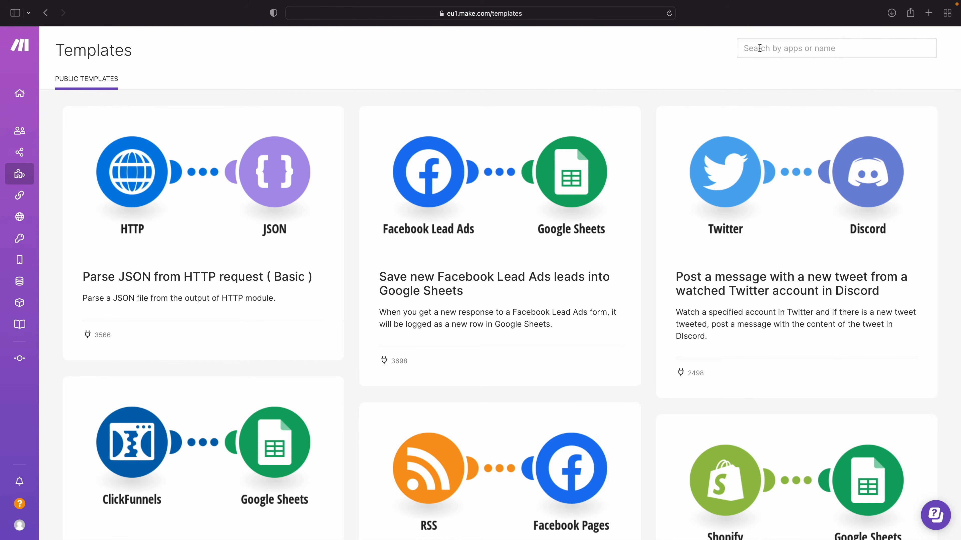
{"action": "left_click", "coordinate": [759, 48]}
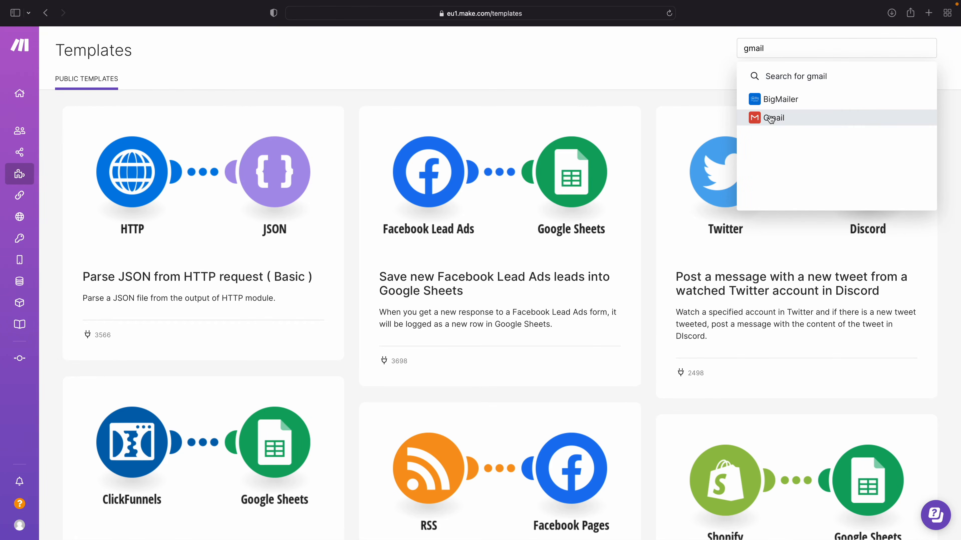
{"action": "left_click", "coordinate": [770, 117]}
{"action": "left_click", "coordinate": [633, 89]}
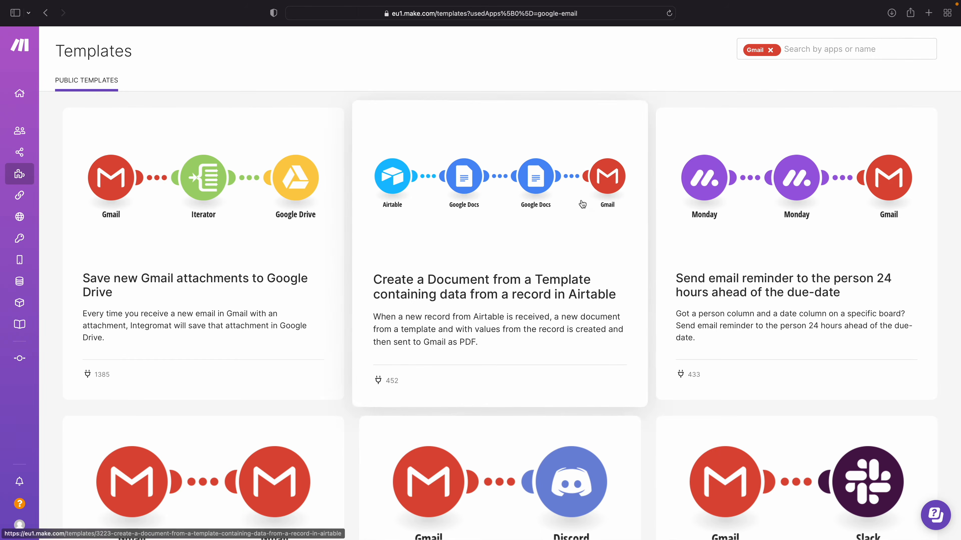
{"action": "scroll", "coordinate": [582, 204], "scroll_direction": "down", "scroll_amount": 5}
{"action": "scroll", "coordinate": [582, 204], "scroll_direction": "down", "scroll_amount": 20}
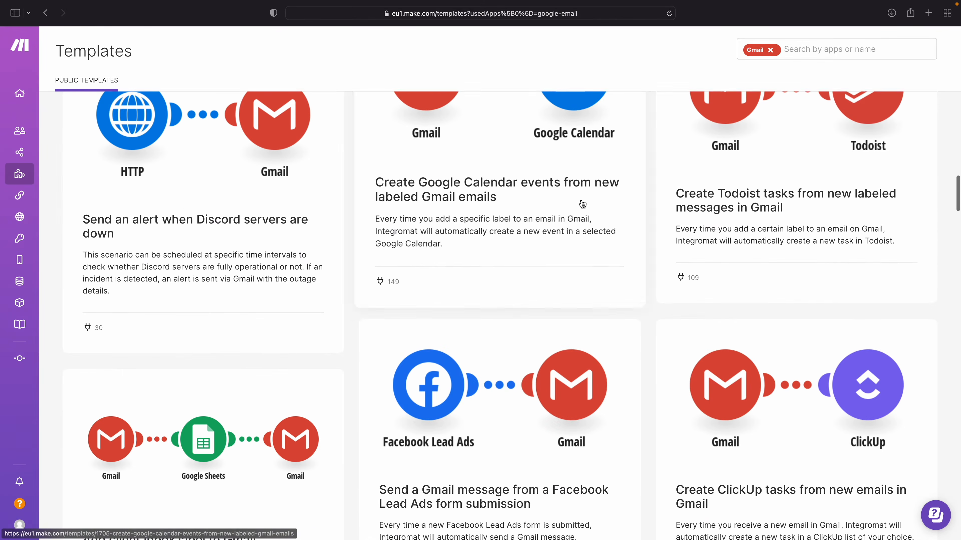
{"action": "scroll", "coordinate": [582, 205], "scroll_direction": "down", "scroll_amount": 15}
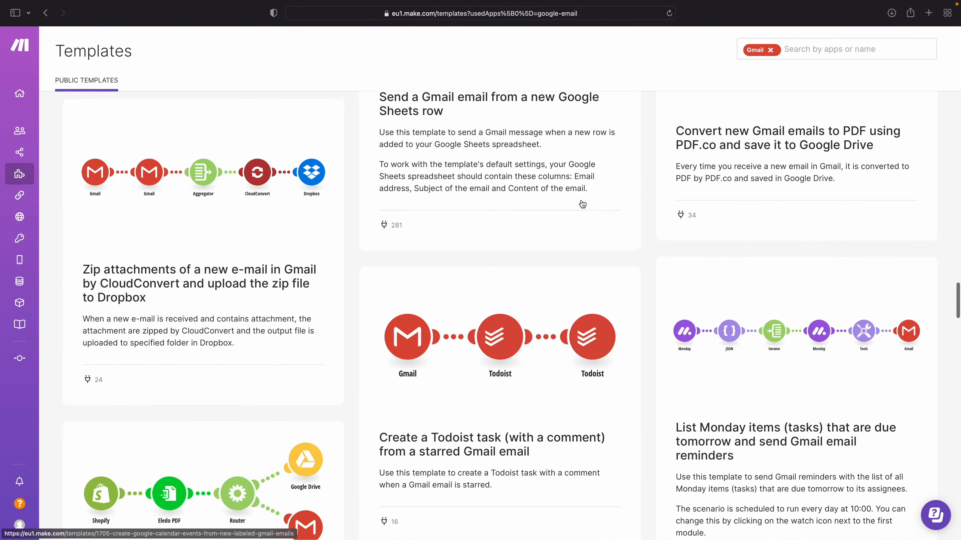
Step: Open the team's connections overview and verify the ActiveCampaign example account connection
{"action": "left_click", "coordinate": [37, 196]}
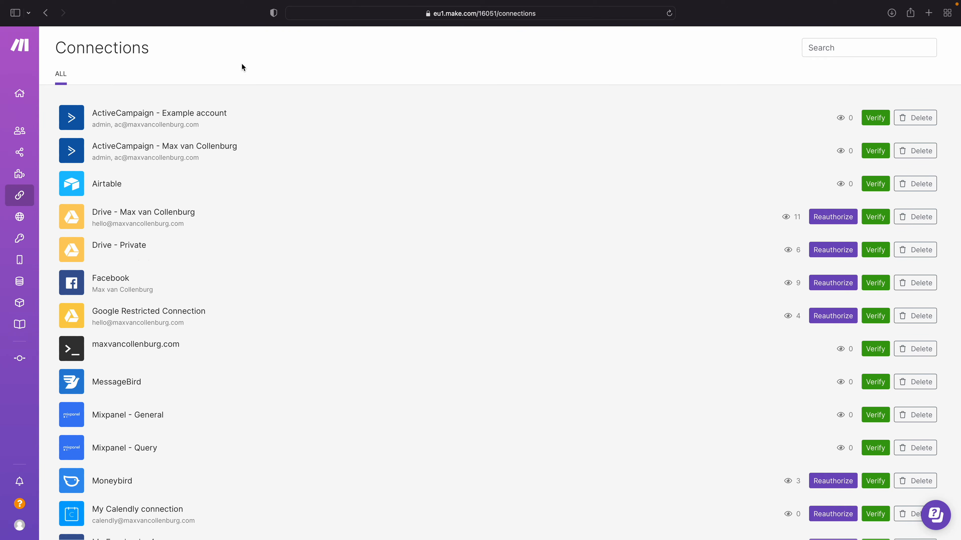
{"action": "left_click", "coordinate": [871, 125]}
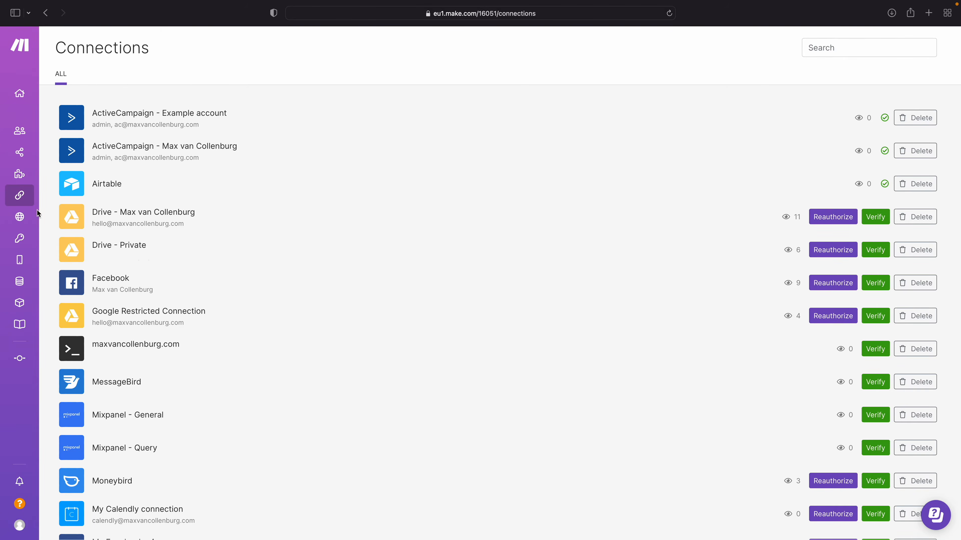
Step: View the team's webhooks, keys and devices pages
{"action": "mouse_move", "coordinate": [38, 214]}
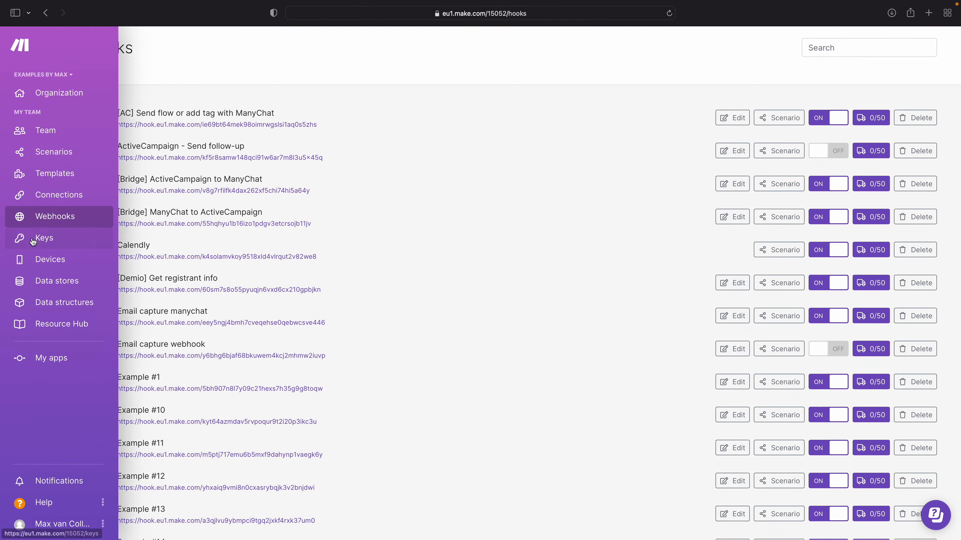
{"action": "left_click", "coordinate": [27, 241]}
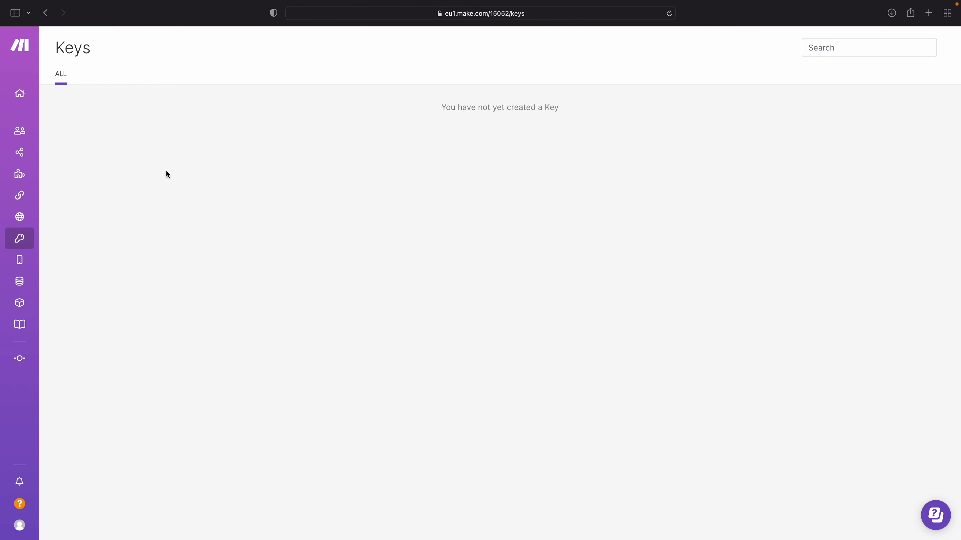
{"action": "left_click", "coordinate": [24, 249]}
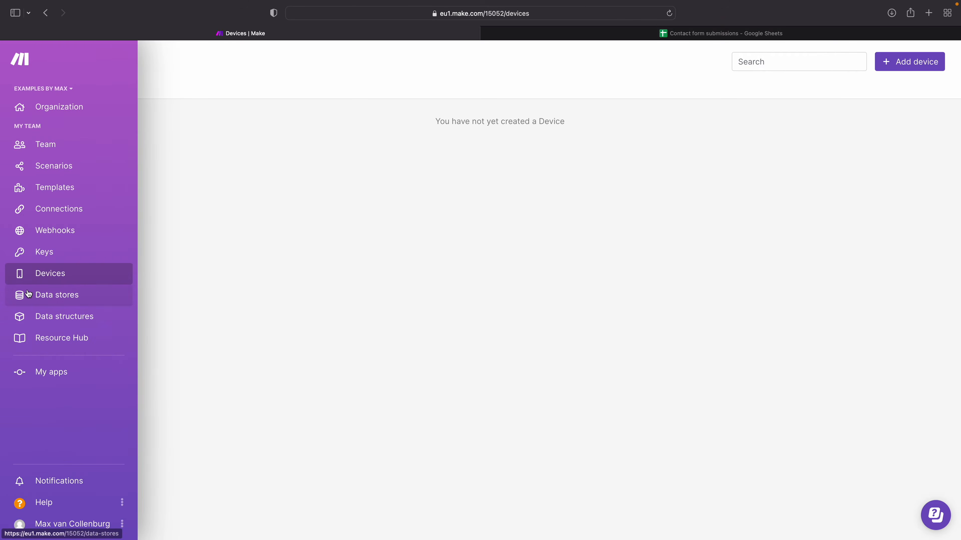
Step: Browse the Follow-ups data store and switch to Google Sheets to compare its columns with the Contact form submissions spreadsheet
{"action": "left_click", "coordinate": [28, 294]}
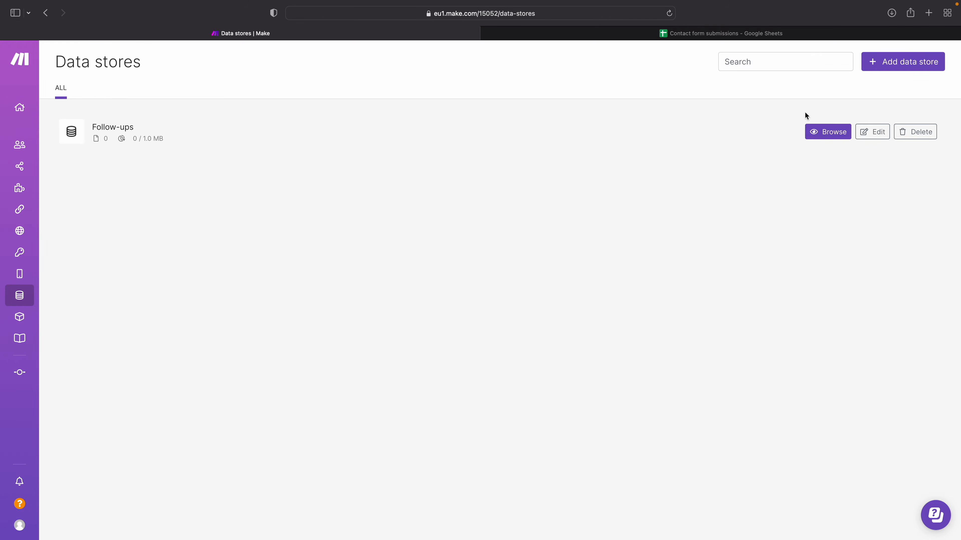
{"action": "left_click", "coordinate": [812, 129]}
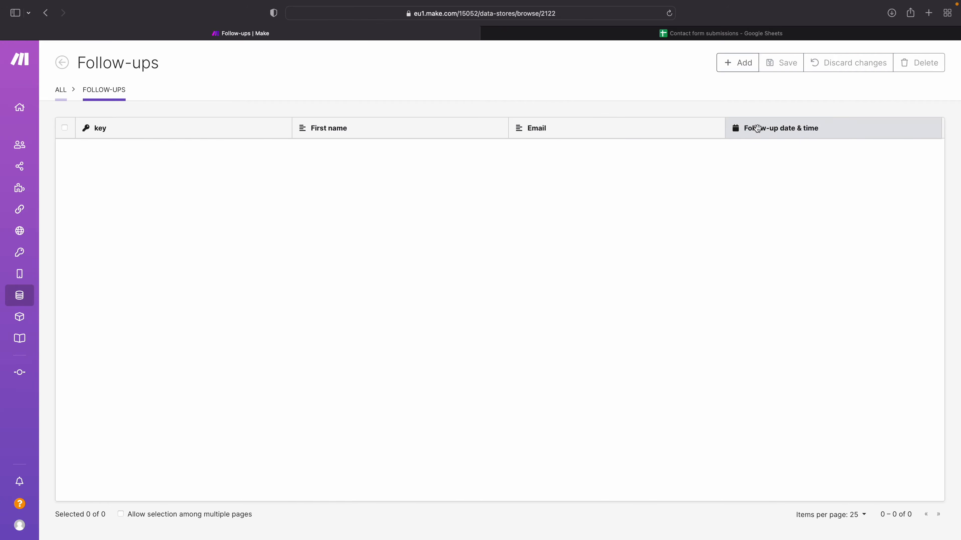
{"action": "left_click", "coordinate": [606, 34]}
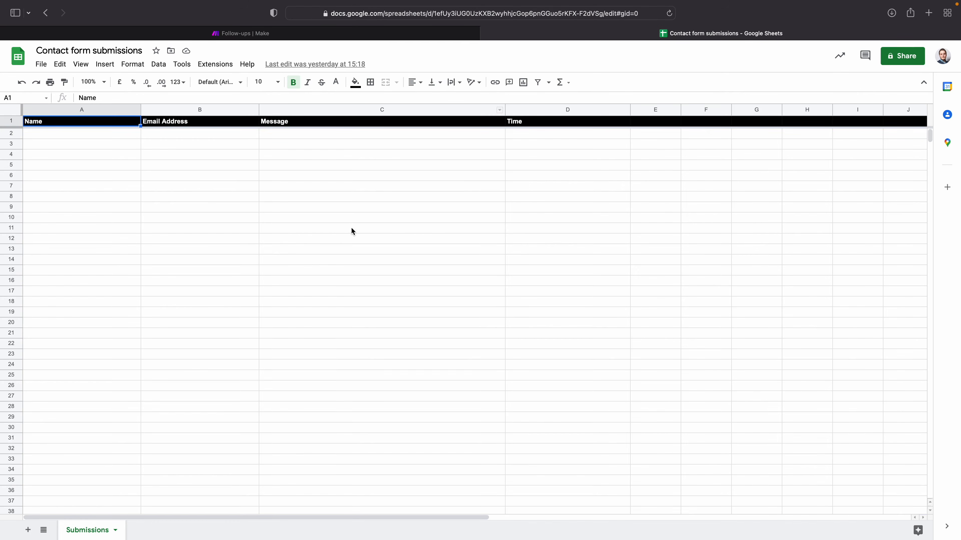
Step: Switch back to Make and open the team's data structures overview
{"action": "left_click", "coordinate": [241, 34]}
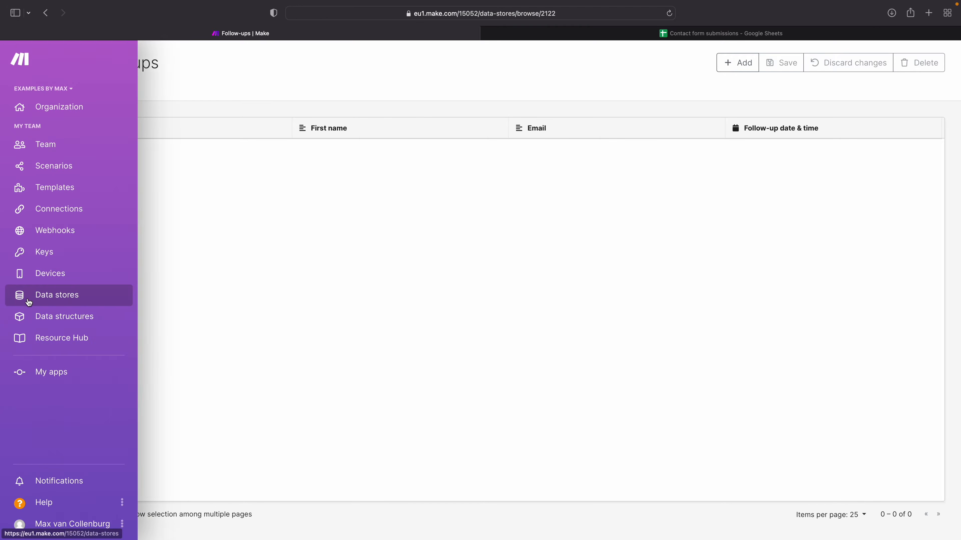
{"action": "left_click", "coordinate": [27, 317]}
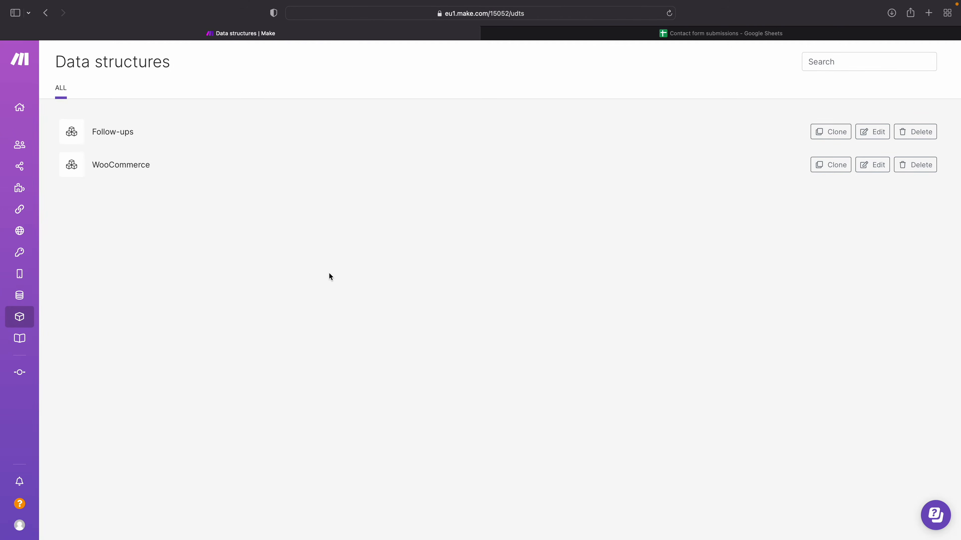
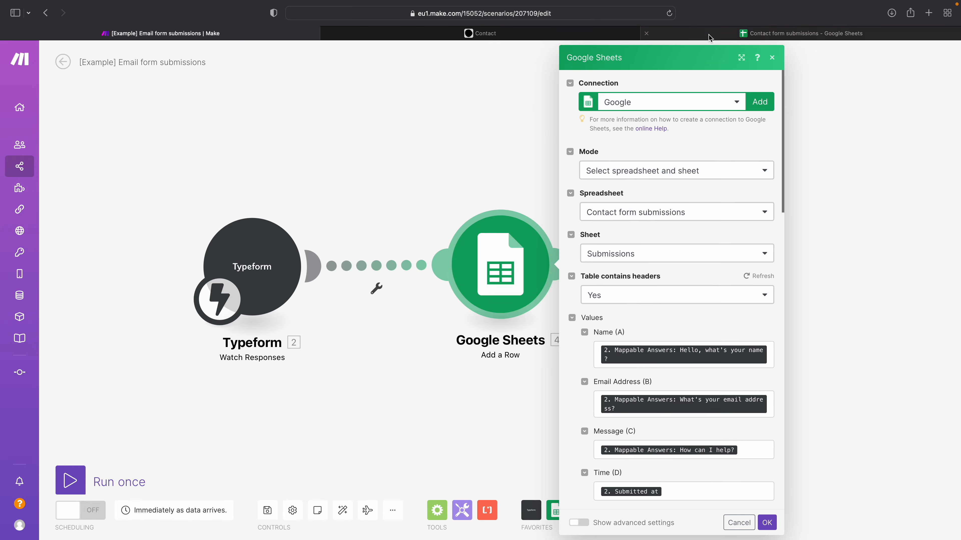
Step: View the Contact form submissions spreadsheet in Google Sheets, then return to Make to review the Add a Row module's column mappings
{"action": "left_click", "coordinate": [800, 33]}
{"action": "left_click", "coordinate": [250, 154]}
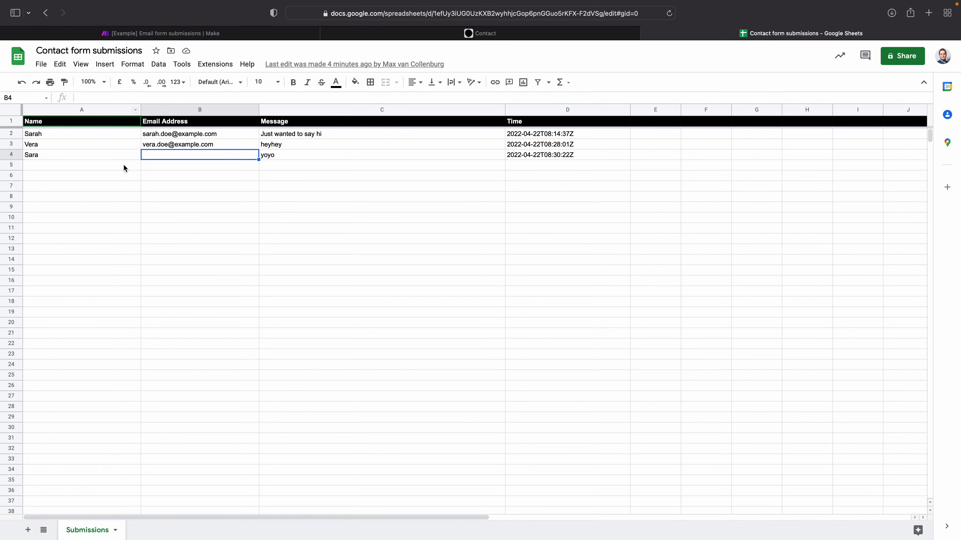
{"action": "left_click", "coordinate": [168, 34]}
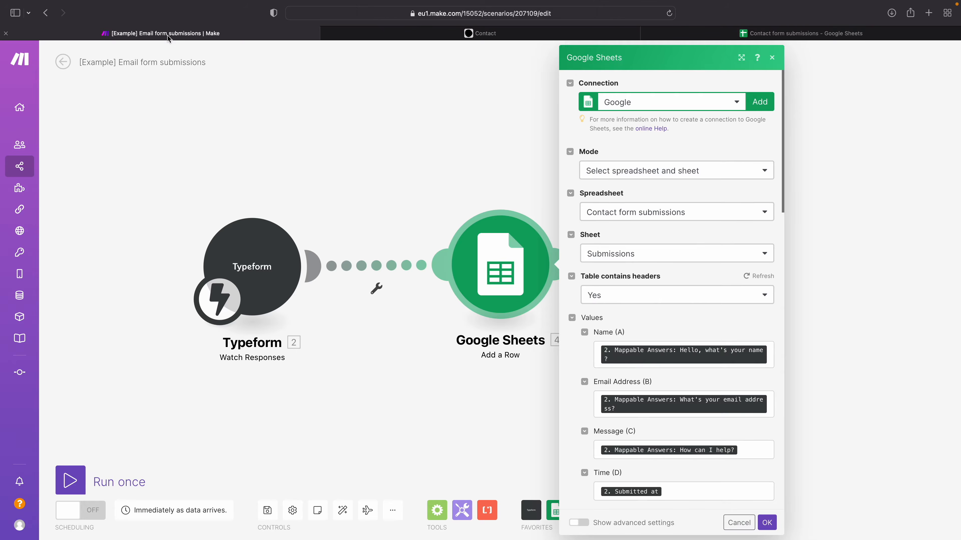
{"action": "scroll", "coordinate": [623, 297], "scroll_direction": "down", "scroll_amount": 3}
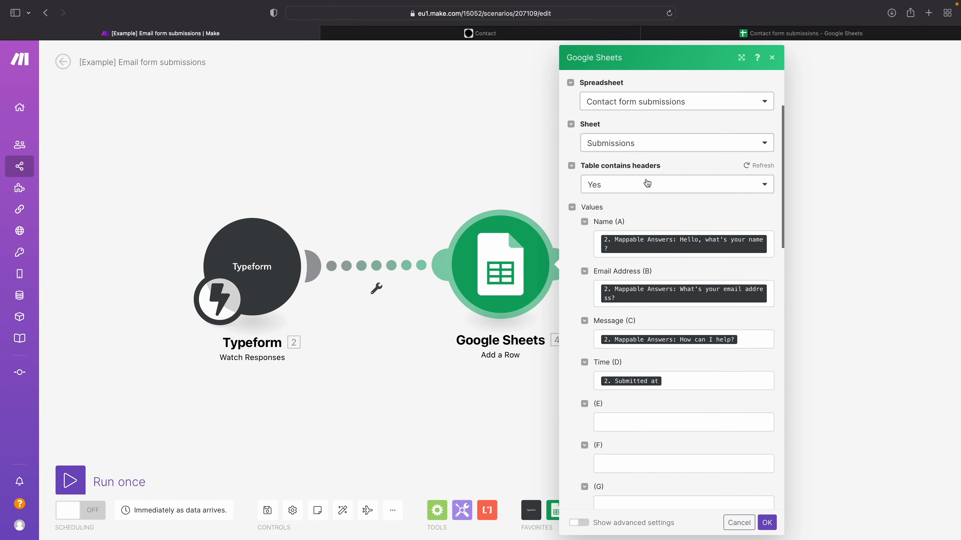
Step: Switch to Google Sheets, examine the Name, Email Address, Message and Time header cells, and return to Make
{"action": "left_click", "coordinate": [801, 33]}
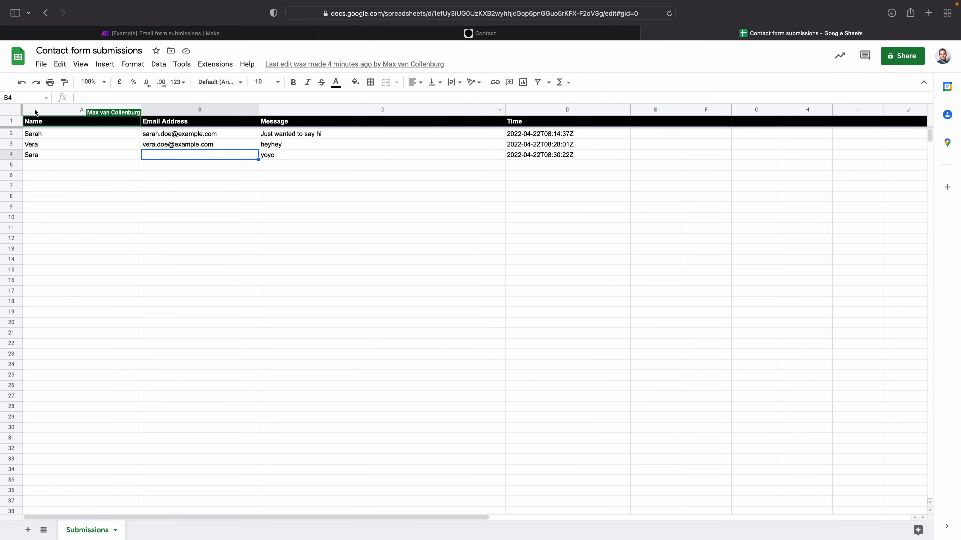
{"action": "left_click", "coordinate": [9, 120]}
{"action": "left_click", "coordinate": [41, 125]}
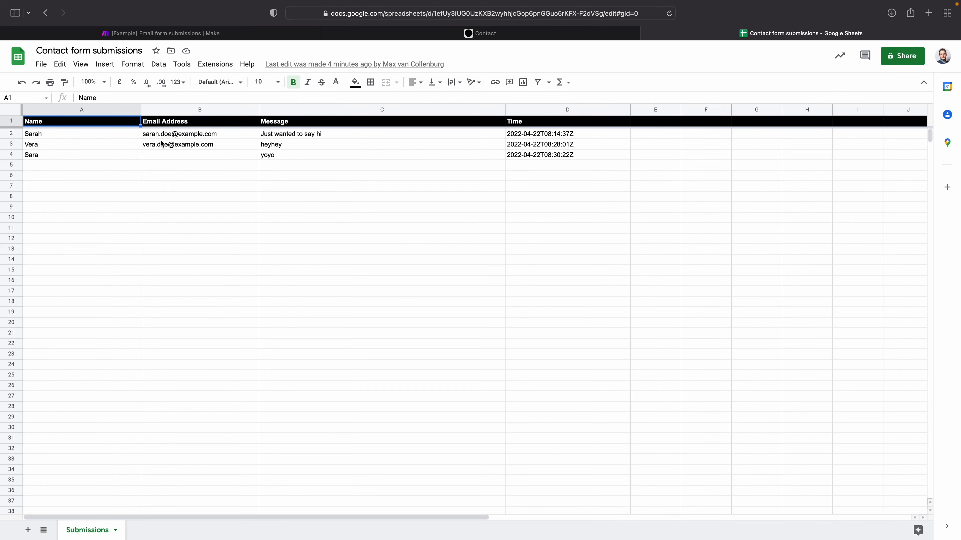
{"action": "left_click", "coordinate": [172, 122]}
{"action": "left_click", "coordinate": [282, 126]}
{"action": "left_click", "coordinate": [545, 120]}
{"action": "left_click", "coordinate": [226, 38]}
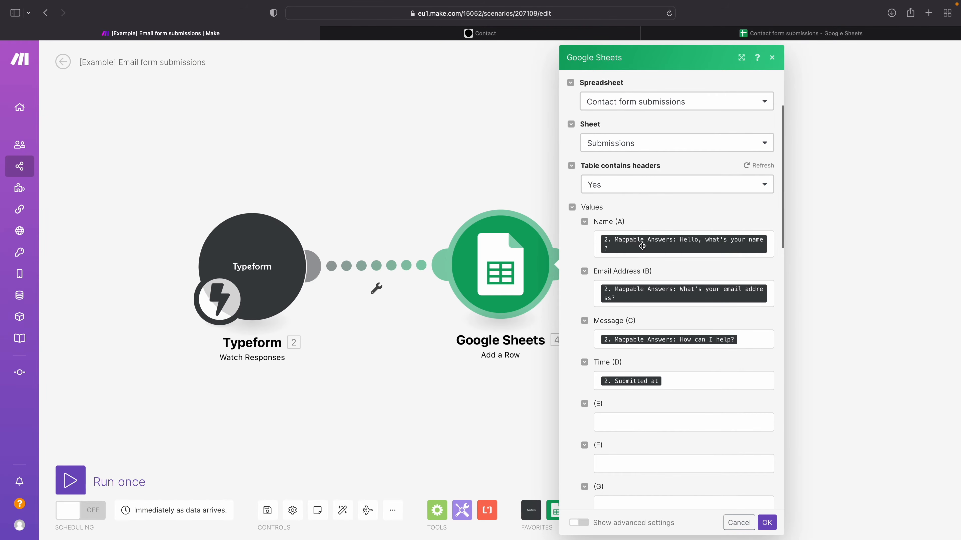
Step: Clear the Name (A) value, remap it to the Typeform answer "Hello, what's your name?" and confirm the Google Sheets module settings
{"action": "mouse_move", "coordinate": [630, 247]}
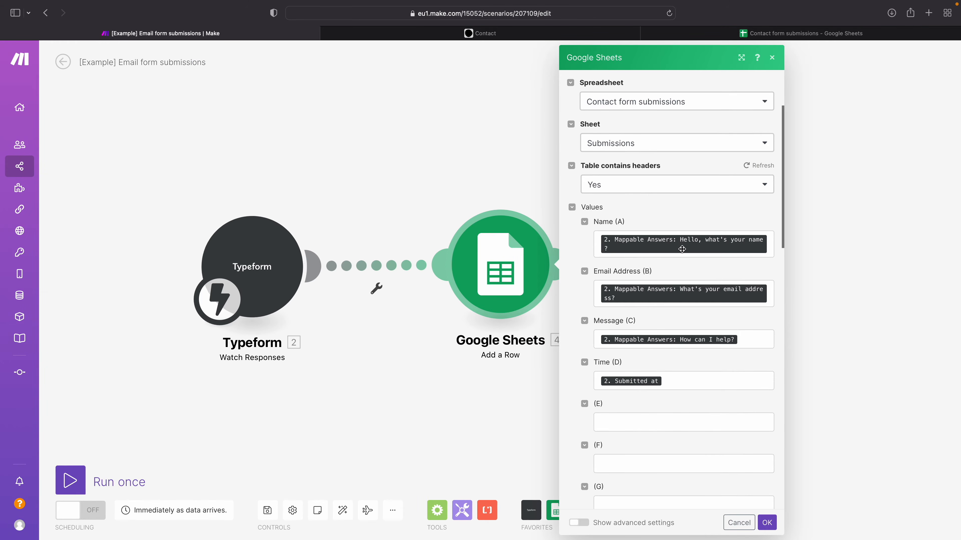
{"action": "mouse_move", "coordinate": [682, 249]}
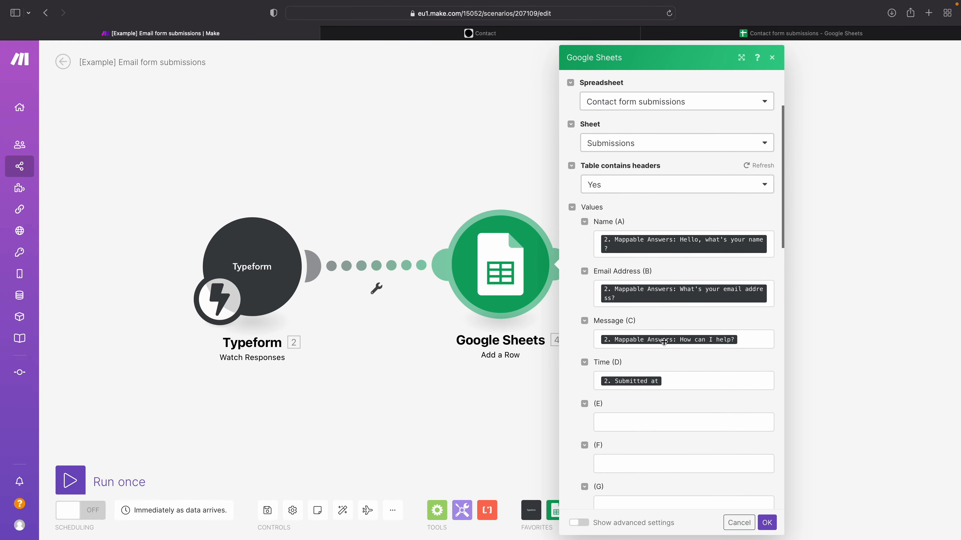
{"action": "left_click", "coordinate": [772, 248]}
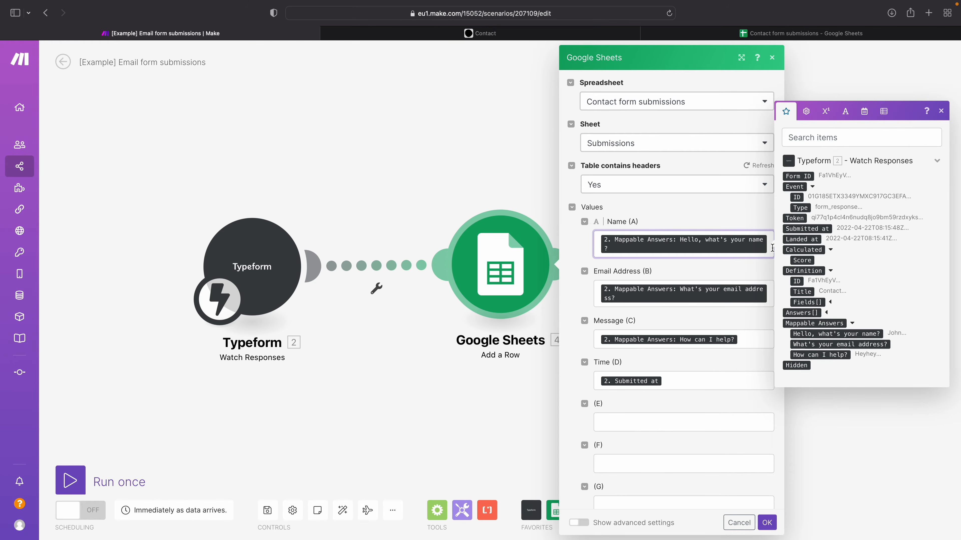
{"action": "key", "text": "BackSpace"}
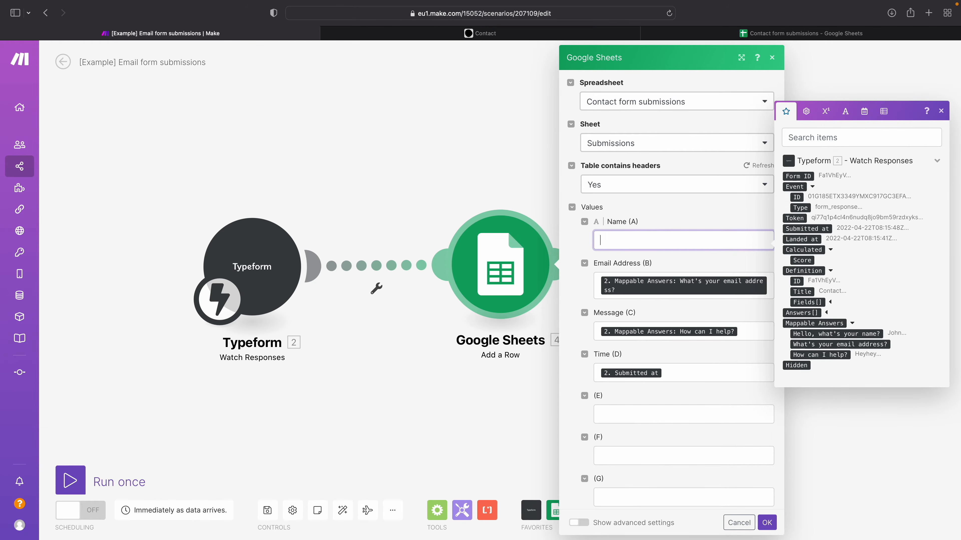
{"action": "left_click", "coordinate": [806, 334]}
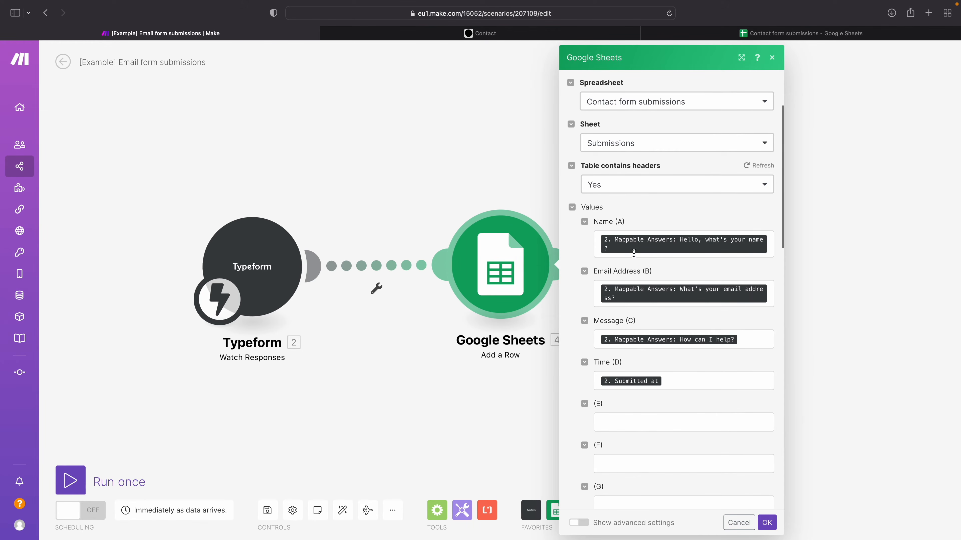
{"action": "mouse_move", "coordinate": [633, 250]}
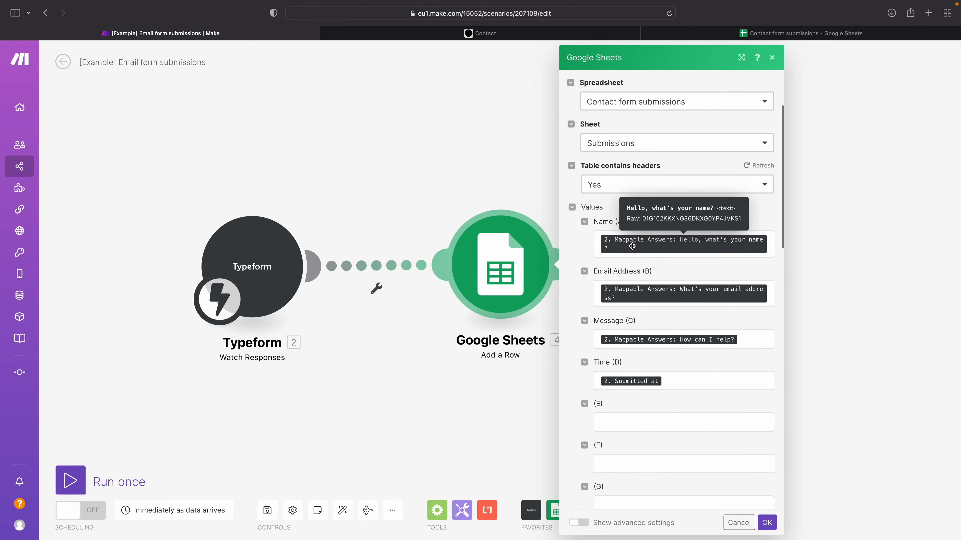
{"action": "scroll", "coordinate": [738, 417], "scroll_direction": "down", "scroll_amount": 3}
{"action": "left_click", "coordinate": [766, 523]}
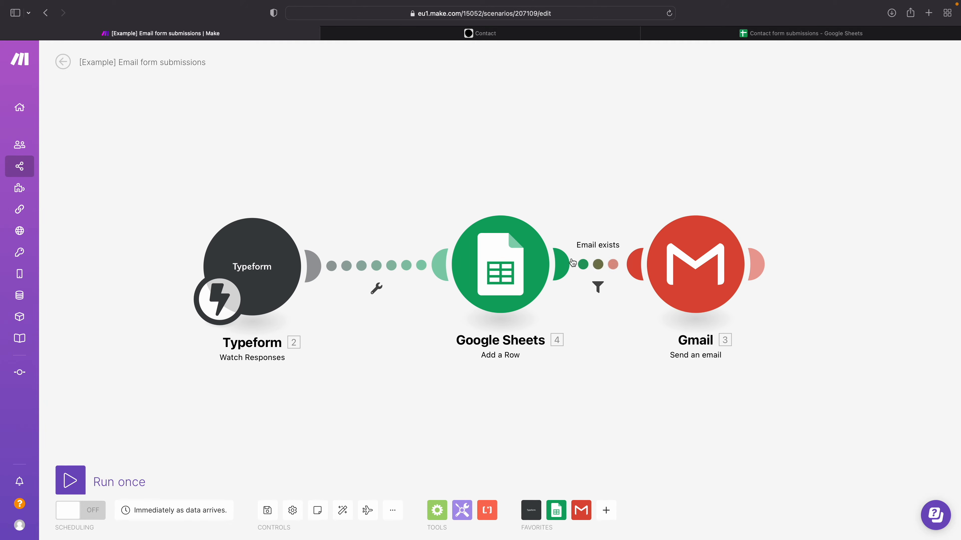
Step: Move the Gmail module farther from Google Sheets and review the Email exists filter's condition and available operators
{"action": "left_click_drag", "start_coordinate": [670, 263], "coordinate": [753, 263]}
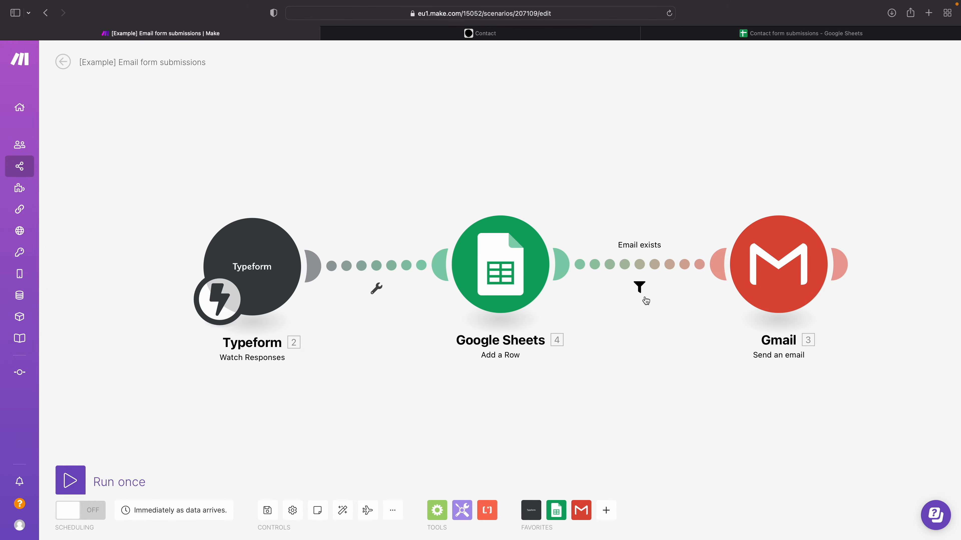
{"action": "left_click", "coordinate": [638, 266]}
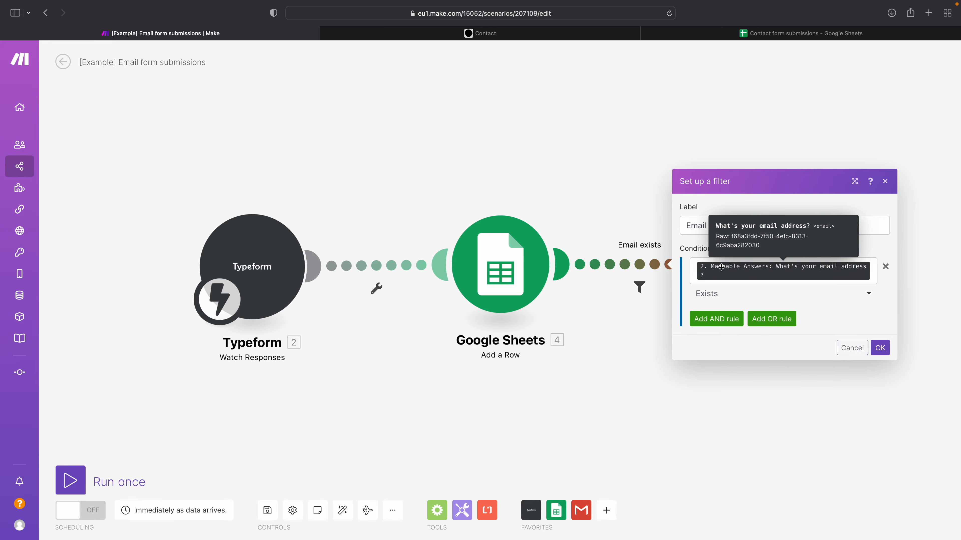
{"action": "left_click", "coordinate": [715, 292]}
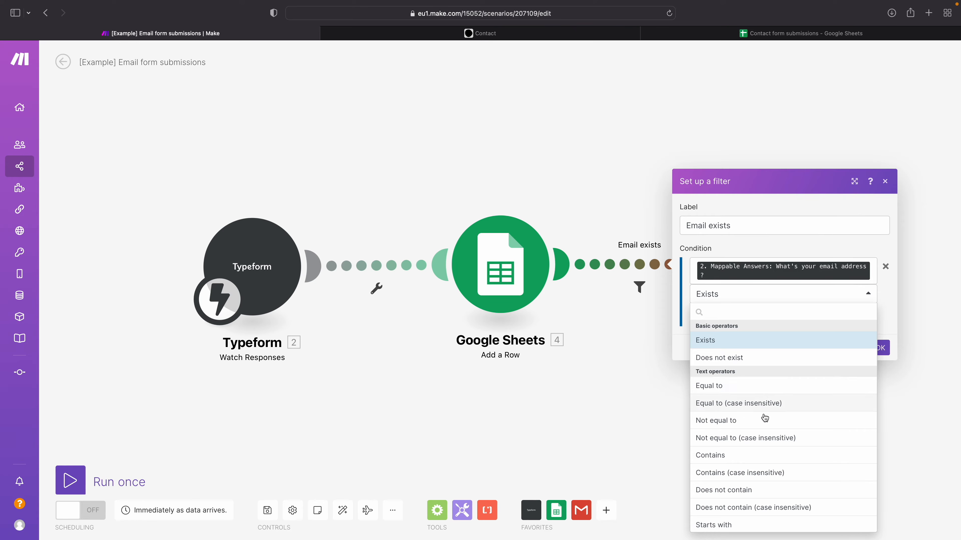
{"action": "left_click", "coordinate": [744, 249]}
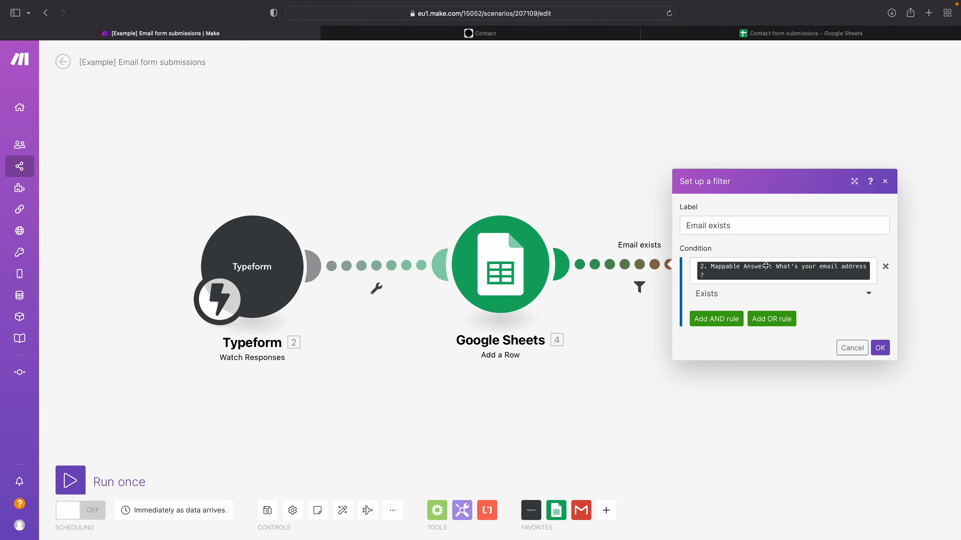
{"action": "left_click", "coordinate": [583, 327]}
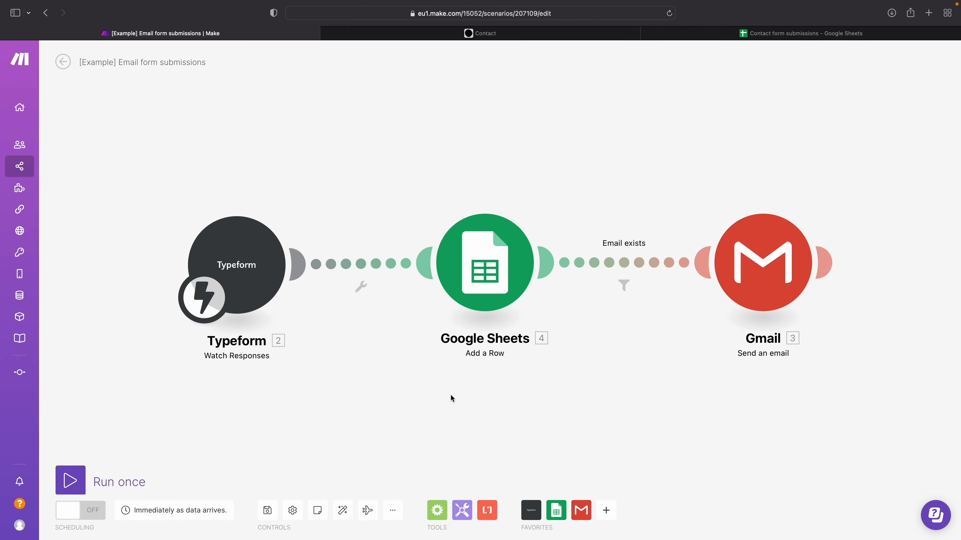
Step: Run the scenario once and submit the Typeform contact form with a name, an e-mail address and the message "heyhey"
{"action": "left_click", "coordinate": [69, 480]}
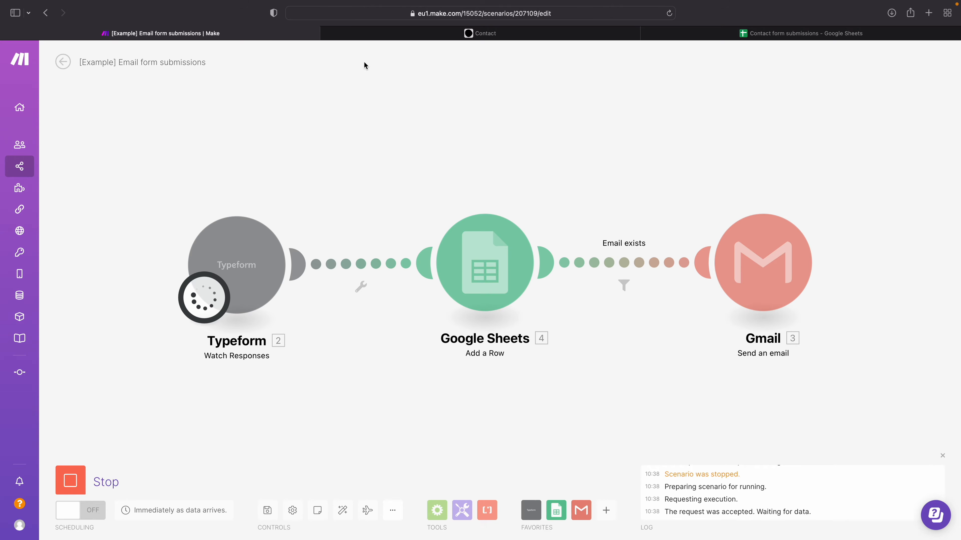
{"action": "left_click", "coordinate": [359, 34]}
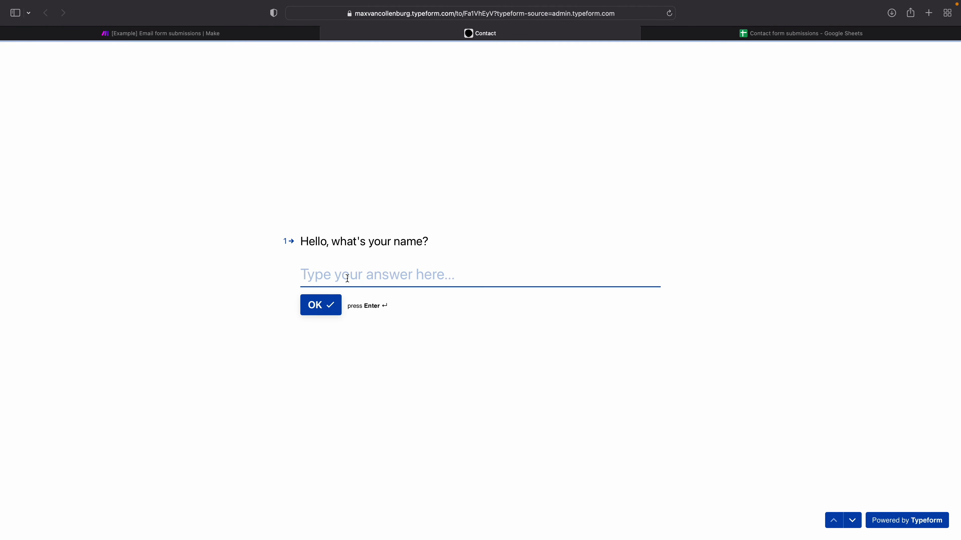
{"action": "type", "text": "Tim"}
{"action": "key", "text": "Return"}
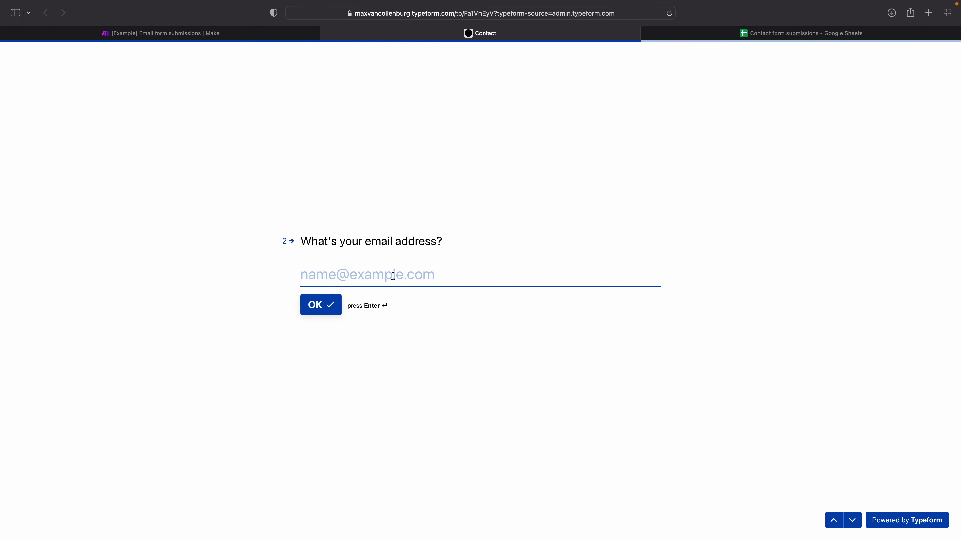
{"action": "type", "text": "tim@example.com"}
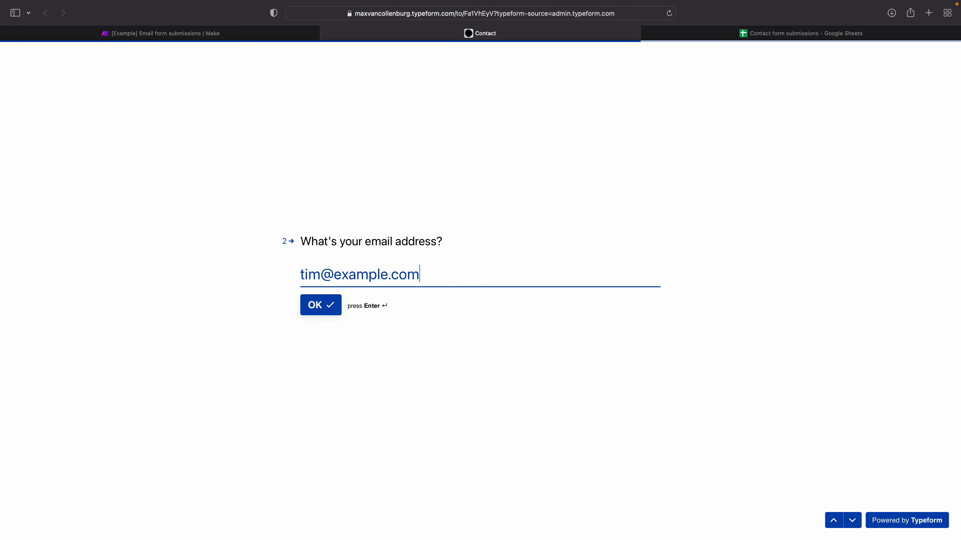
{"action": "key", "text": "Return"}
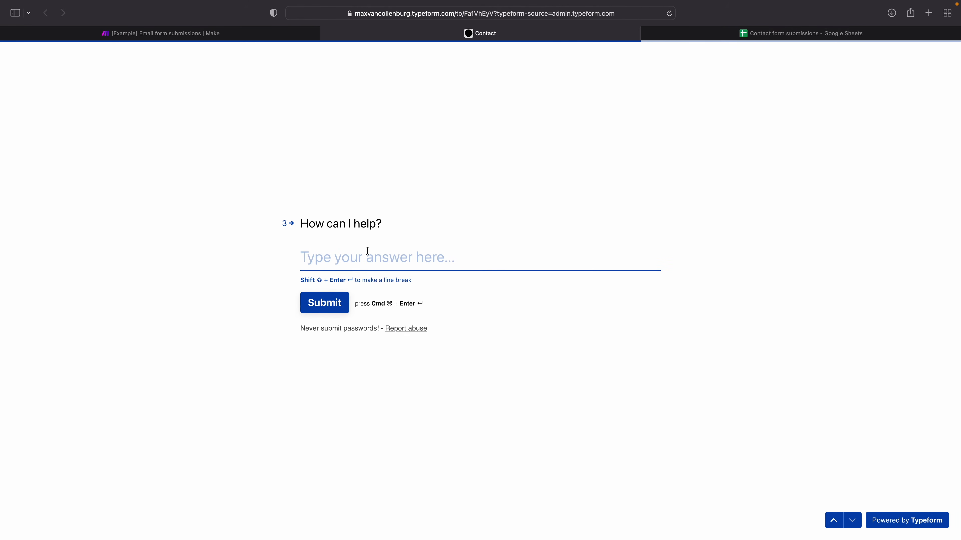
{"action": "type", "text": "eyhey"}
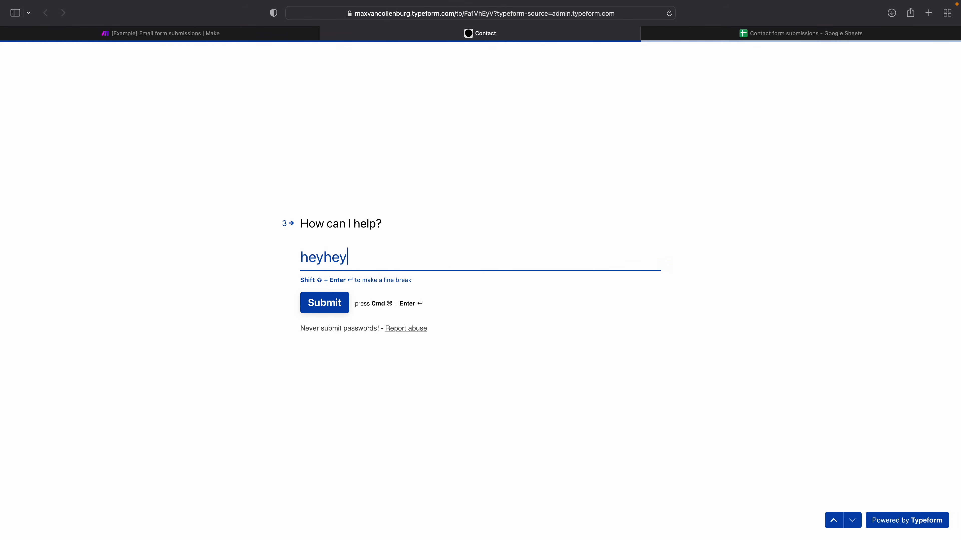
{"action": "left_click", "coordinate": [329, 302]}
Step: Return to Make and examine the Typeform module's run output, including the submission time and the Mappable Answers collection
{"action": "key", "text": "ctrl+shift+Tab"}
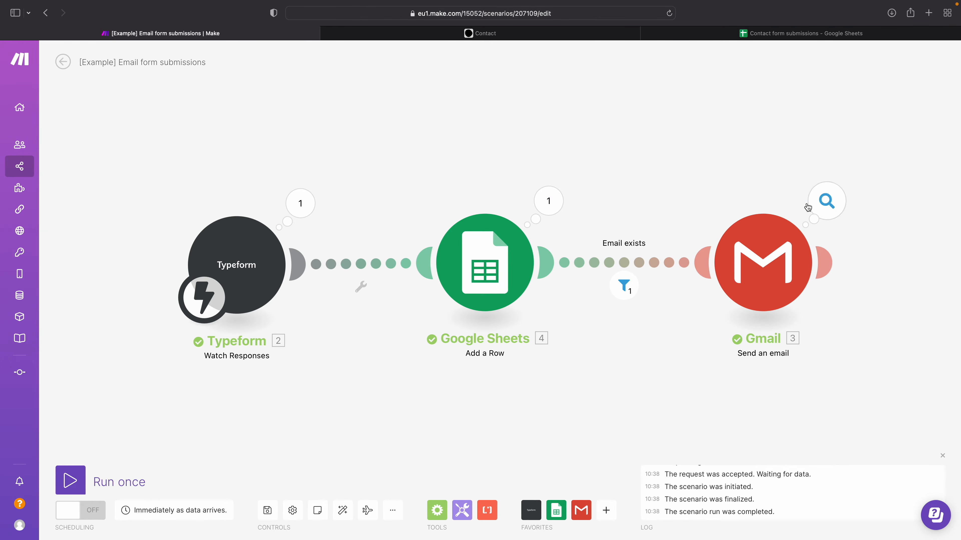
{"action": "left_click", "coordinate": [299, 208]}
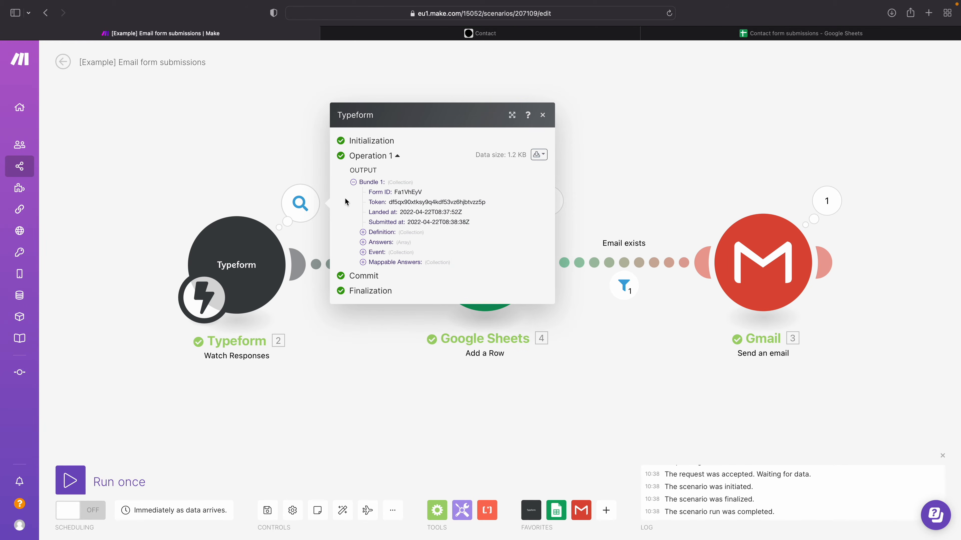
{"action": "left_click", "coordinate": [275, 158]}
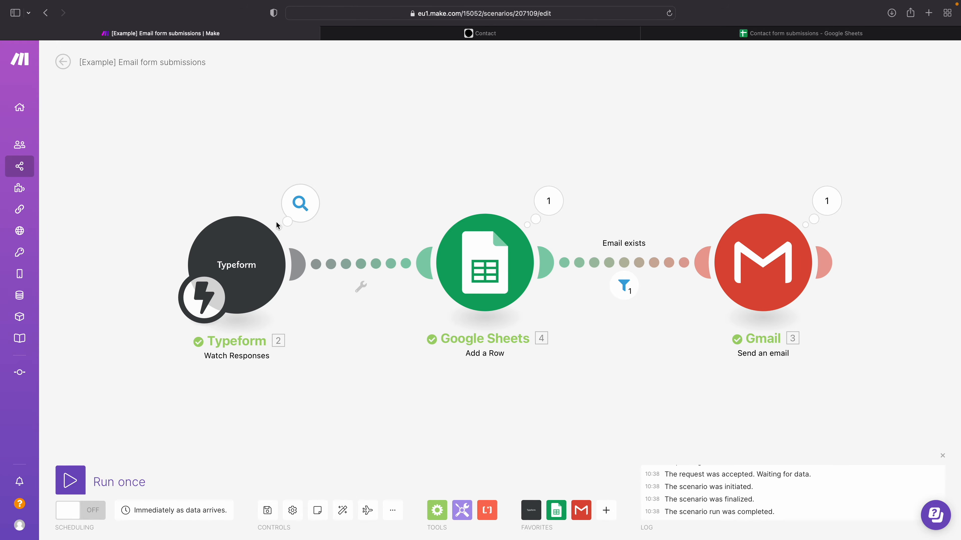
{"action": "left_click", "coordinate": [300, 202]}
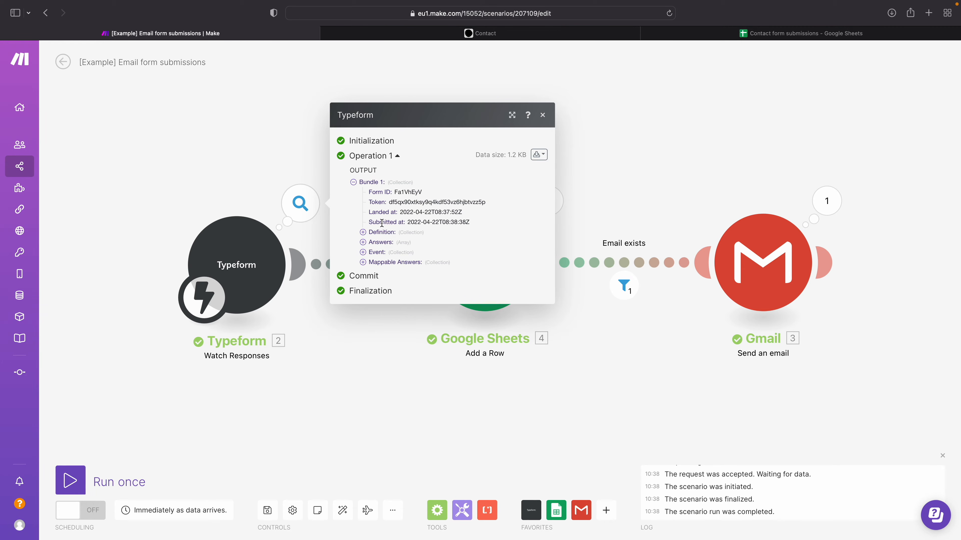
{"action": "left_click_drag", "start_coordinate": [381, 222], "coordinate": [467, 220]}
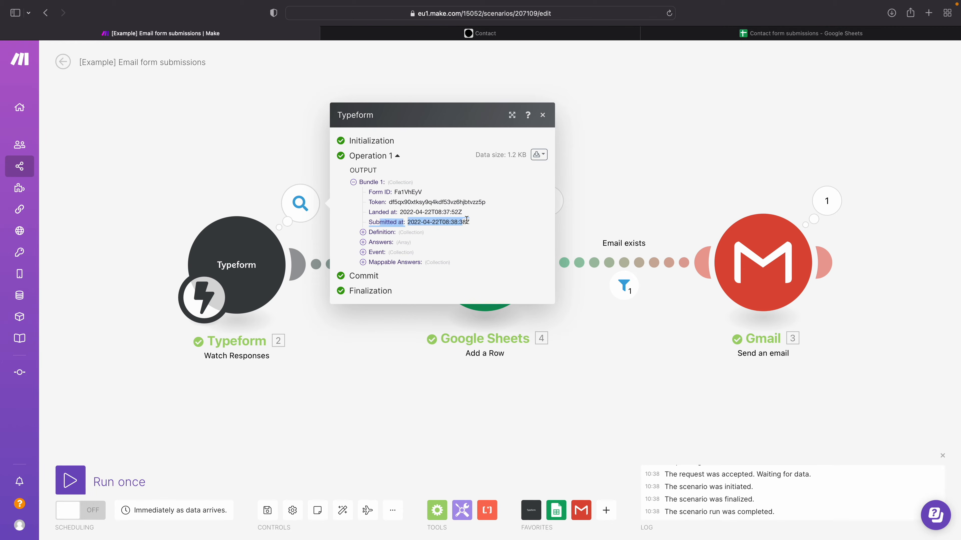
{"action": "left_click", "coordinate": [378, 262]}
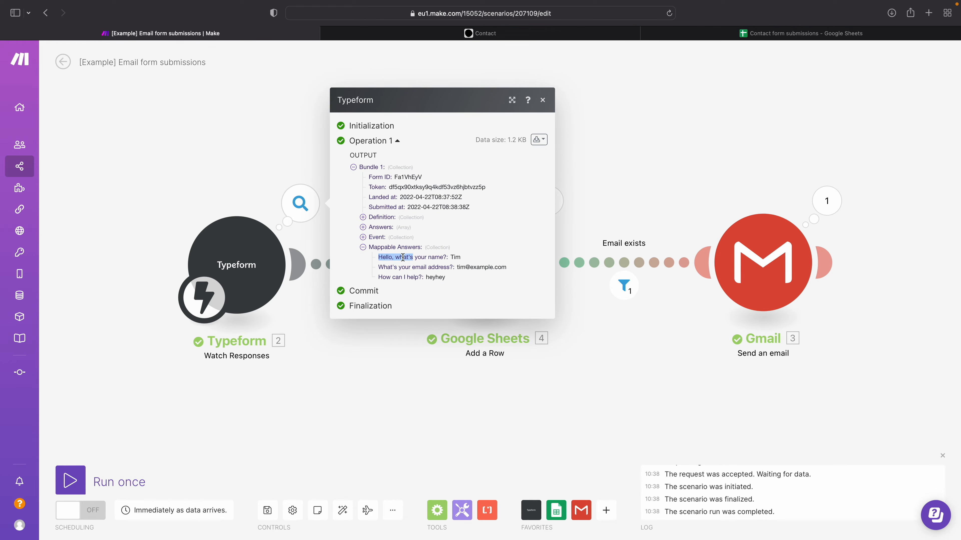
{"action": "left_click", "coordinate": [390, 257]}
{"action": "triple_click", "coordinate": [404, 267]}
{"action": "left_click_drag", "start_coordinate": [457, 267], "coordinate": [507, 267]}
{"action": "left_click_drag", "start_coordinate": [385, 277], "coordinate": [403, 277]}
{"action": "left_click", "coordinate": [427, 280]}
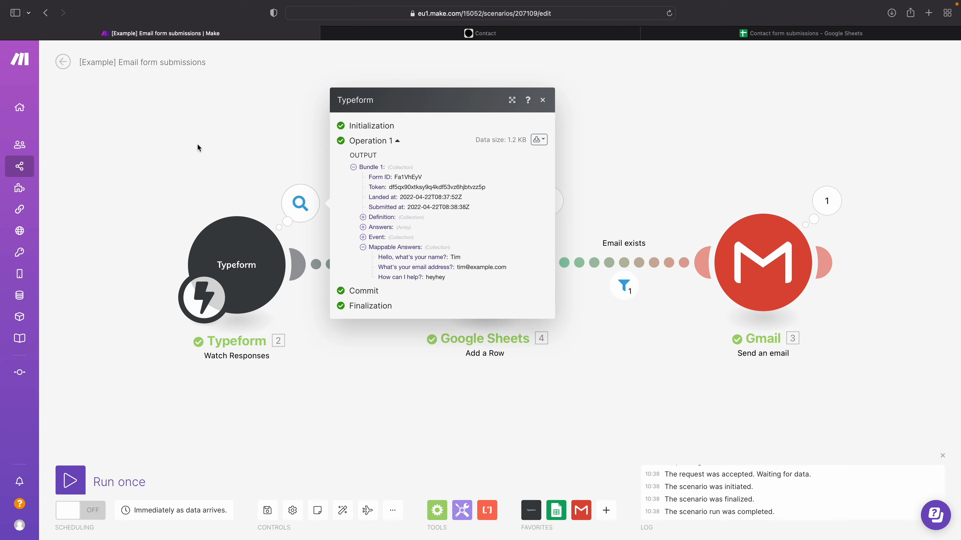
{"action": "left_click", "coordinate": [200, 149]}
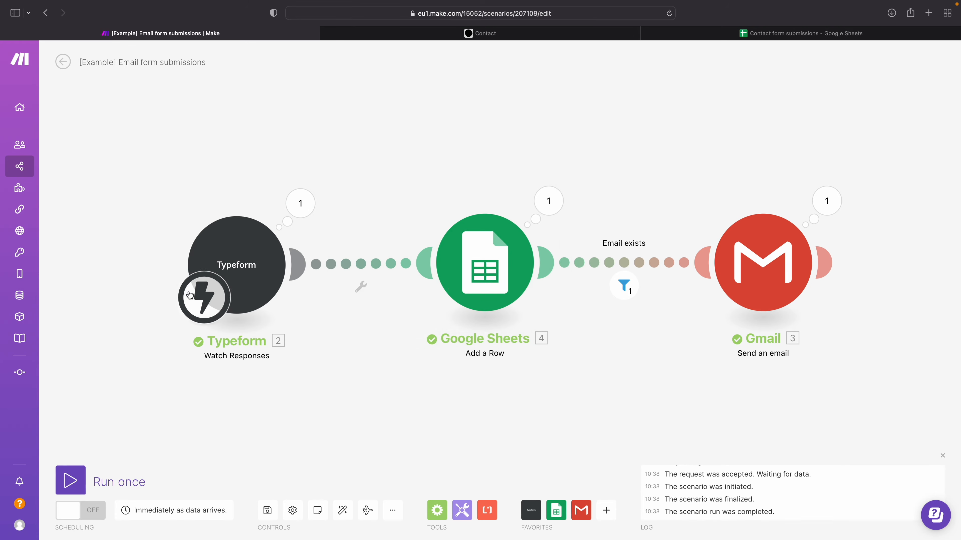
Step: Inspect the input values of the Google Sheets module's run and switch to Google Sheets to check the added row
{"action": "left_click", "coordinate": [556, 202]}
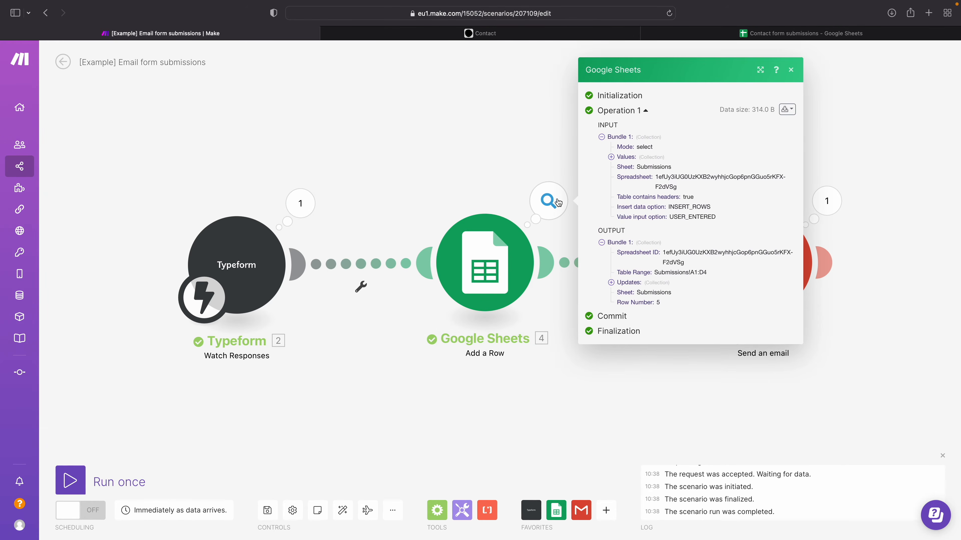
{"action": "left_click", "coordinate": [626, 157]}
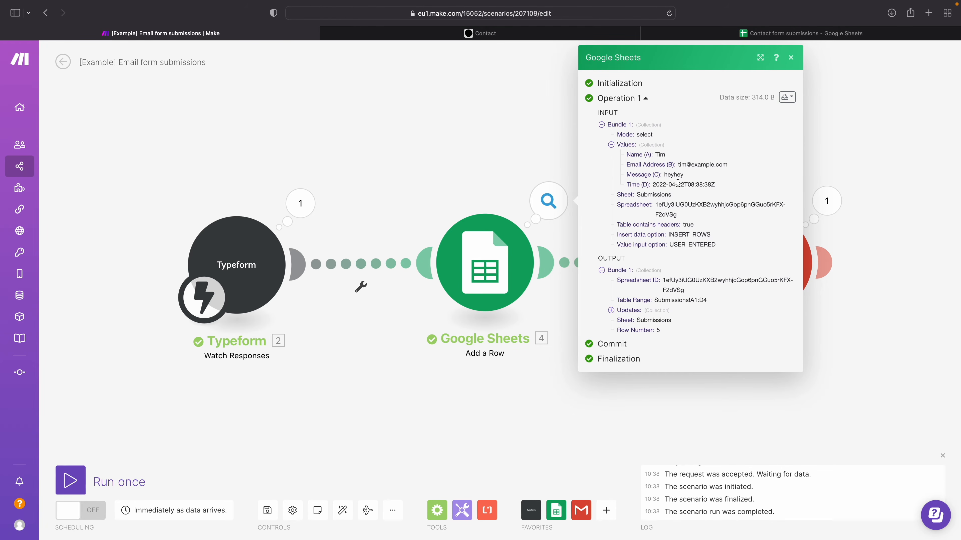
{"action": "left_click", "coordinate": [722, 33]}
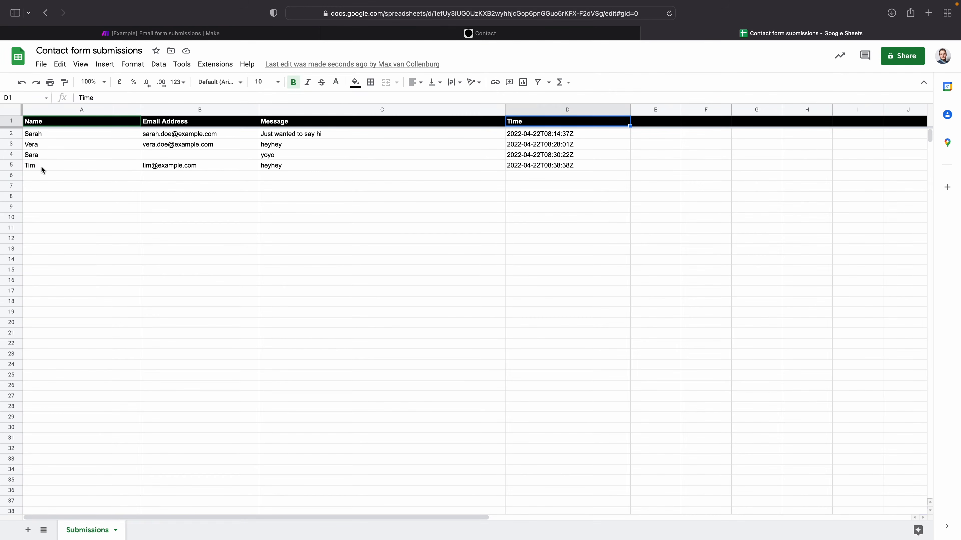
Step: Check the name, e-mail address, message and time cells of the submission in row 5
{"action": "left_click", "coordinate": [30, 166]}
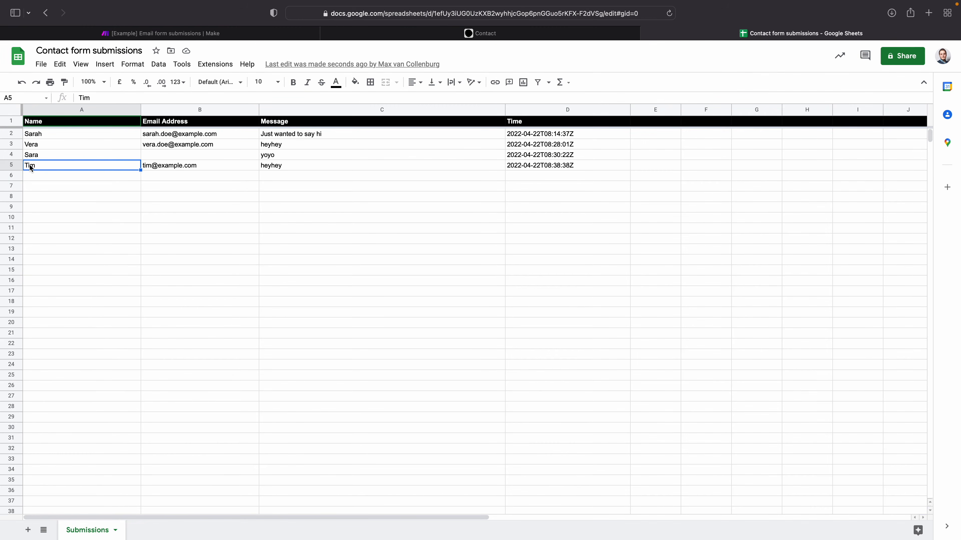
{"action": "left_click", "coordinate": [151, 165]}
{"action": "left_click", "coordinate": [287, 166]}
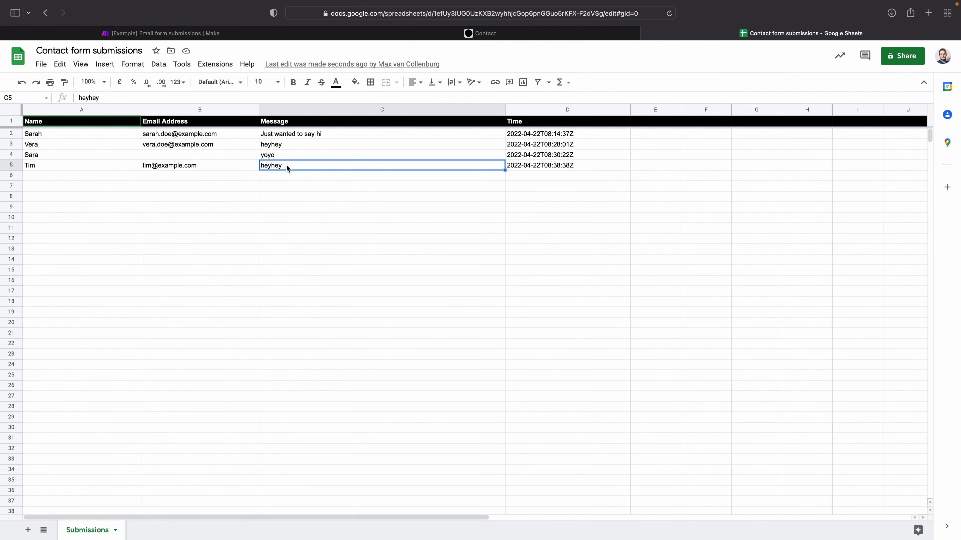
{"action": "left_click", "coordinate": [521, 165]}
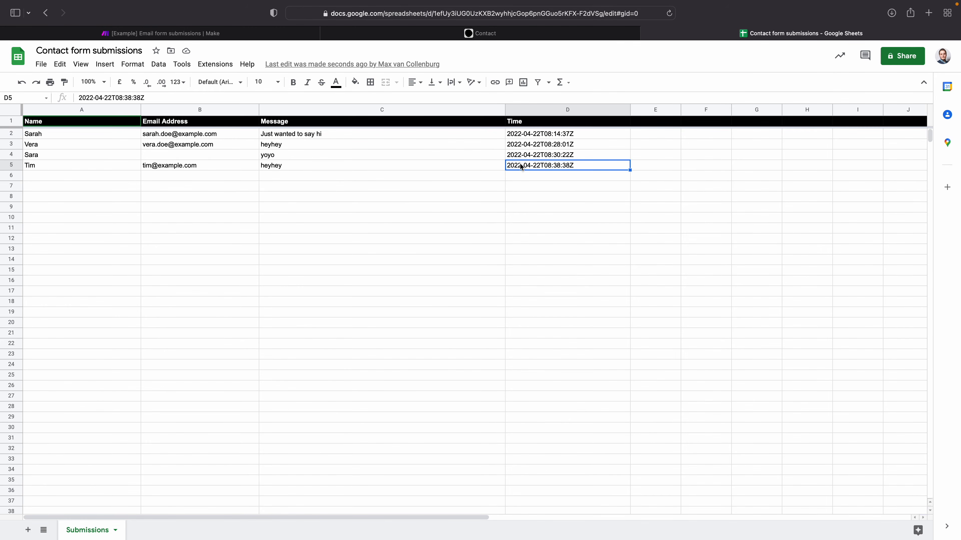
Step: Return to Make and inspect how the Email exists filter evaluated the e-mail address for Bundle 1
{"action": "left_click", "coordinate": [205, 35]}
{"action": "left_click", "coordinate": [456, 176]}
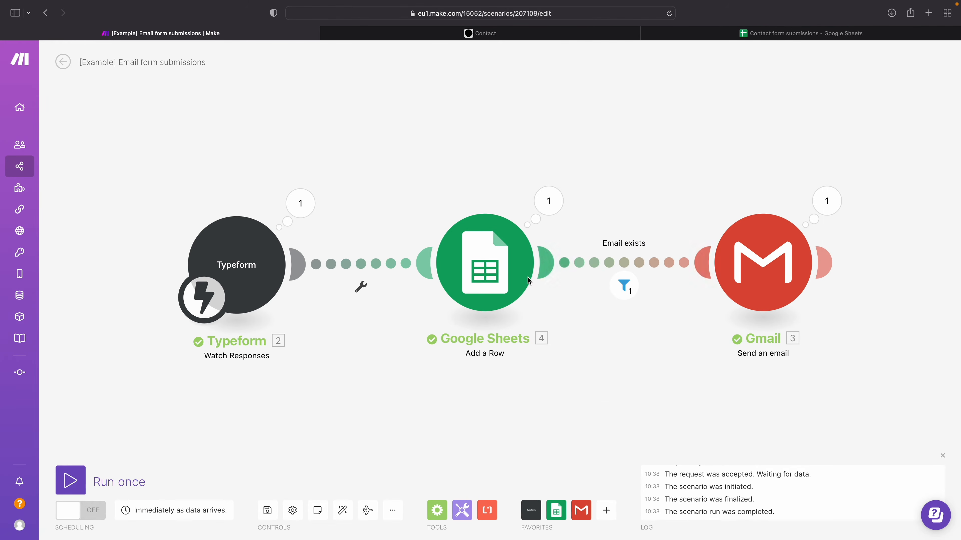
{"action": "left_click", "coordinate": [623, 286]}
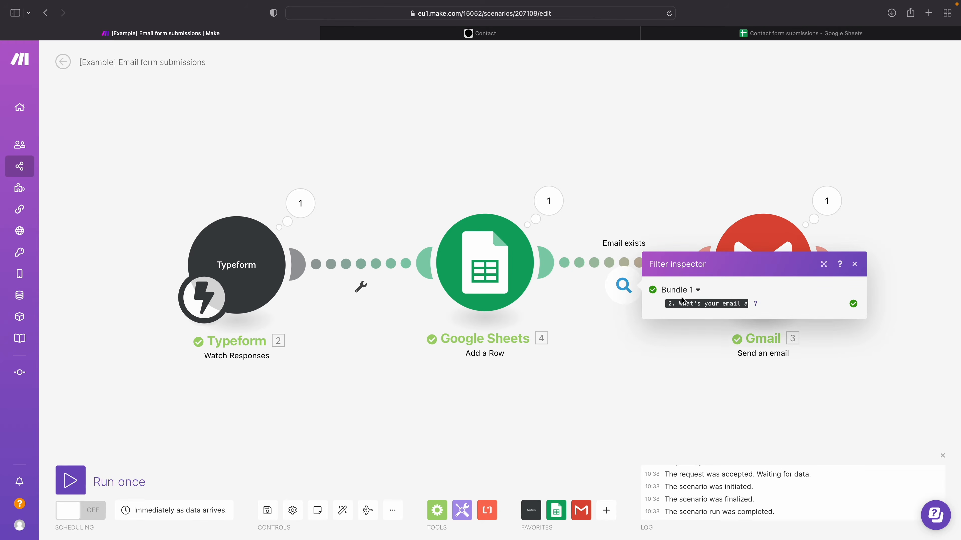
{"action": "mouse_move", "coordinate": [696, 307]}
{"action": "left_click", "coordinate": [667, 166]}
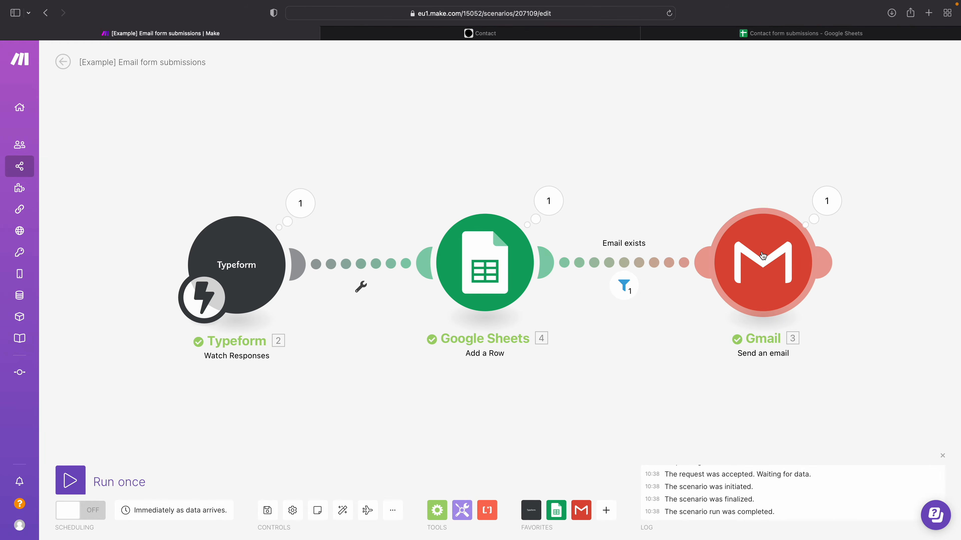
Step: Inspect the Gmail module's run input, including the To recipient and the greeting in the content
{"action": "left_click", "coordinate": [818, 215]}
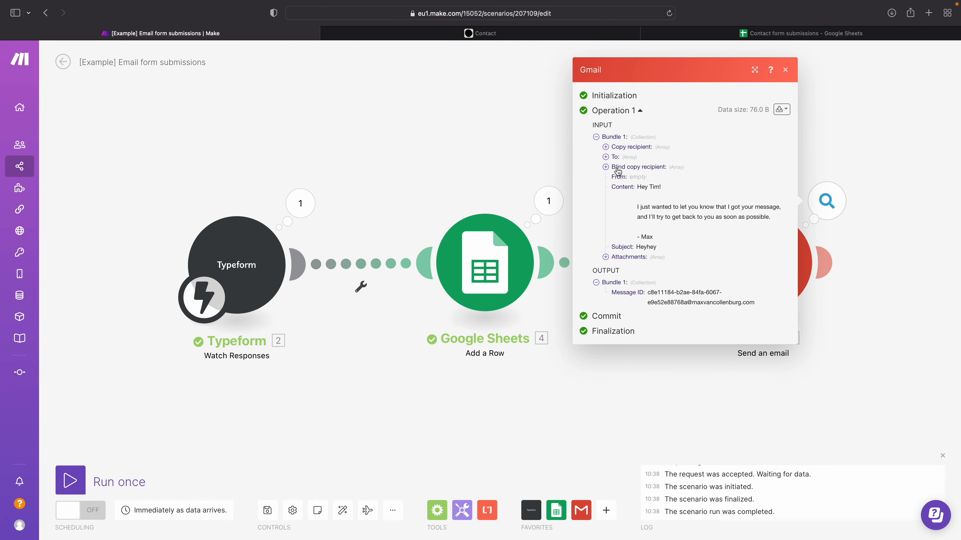
{"action": "left_click", "coordinate": [616, 157]}
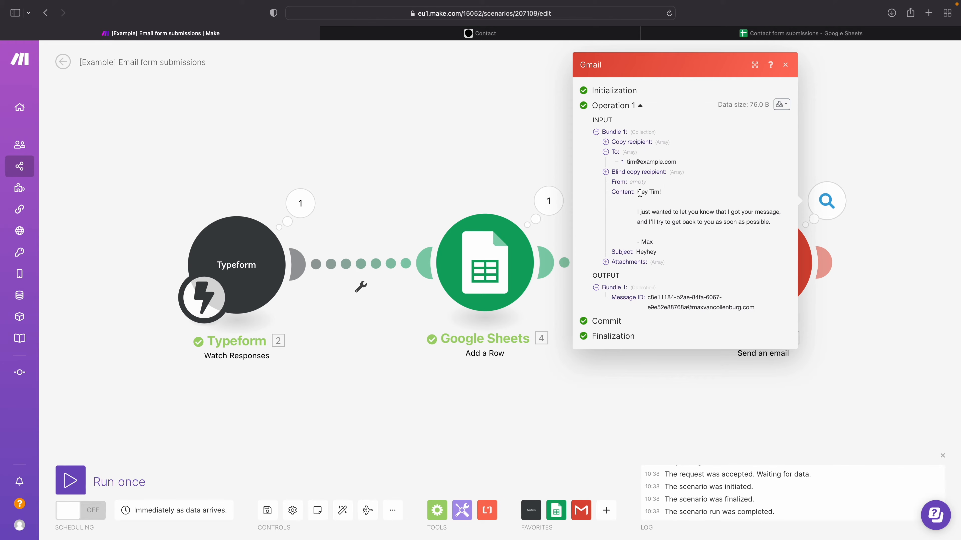
{"action": "left_click_drag", "start_coordinate": [645, 193], "coordinate": [663, 192]}
{"action": "left_click", "coordinate": [491, 170]}
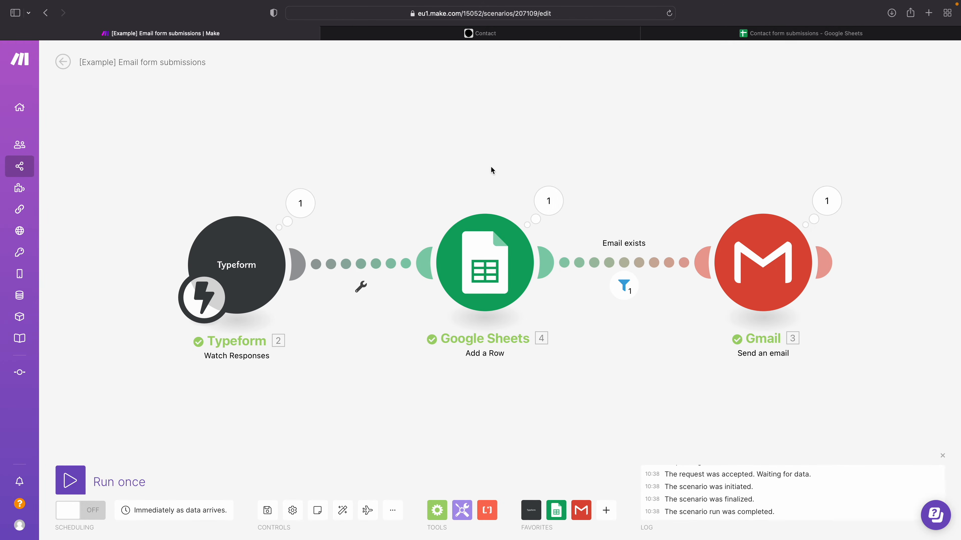
Step: Run the scenario once and submit the Typeform contact form with a name, no e-mail address and the message "aaaa"
{"action": "left_click", "coordinate": [71, 480]}
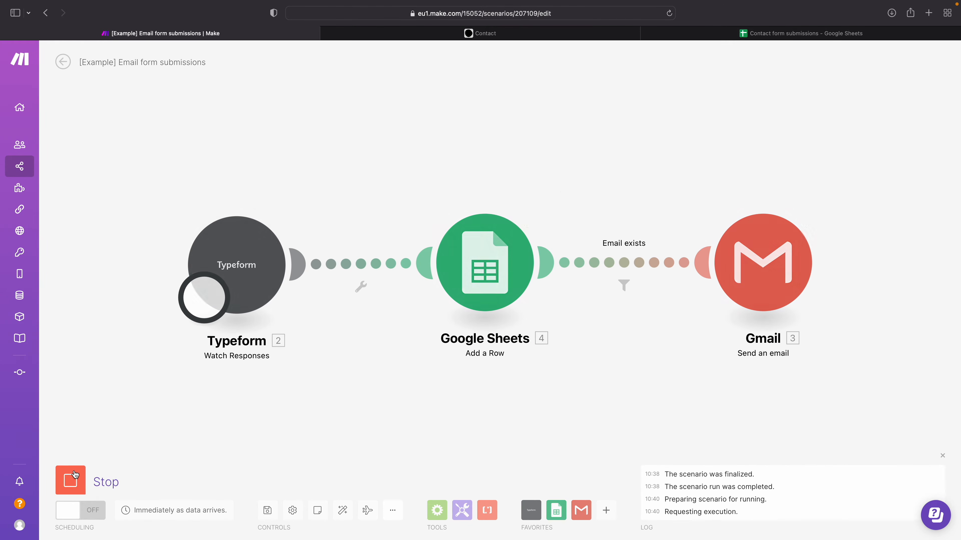
{"action": "left_click", "coordinate": [391, 34]}
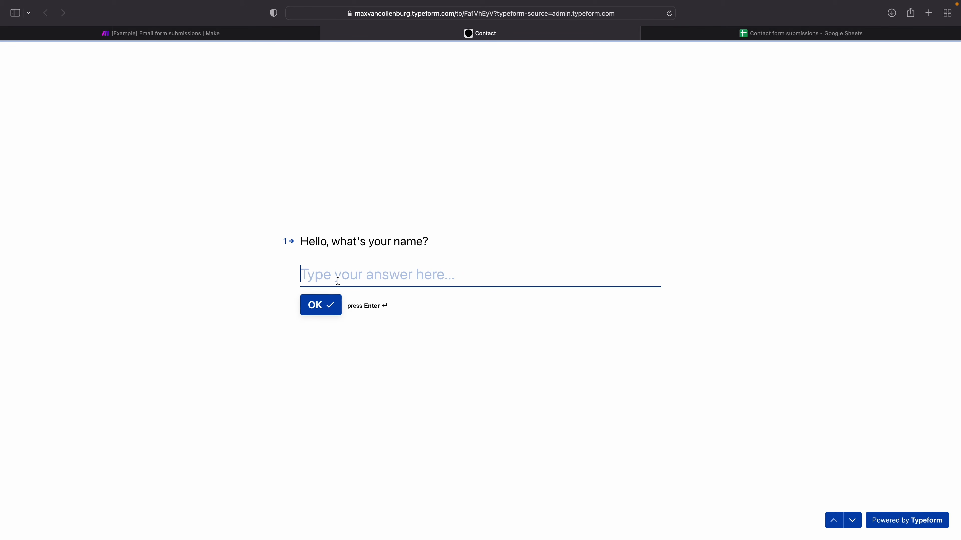
{"action": "type", "text": "Ben"}
{"action": "key", "text": "Return"}
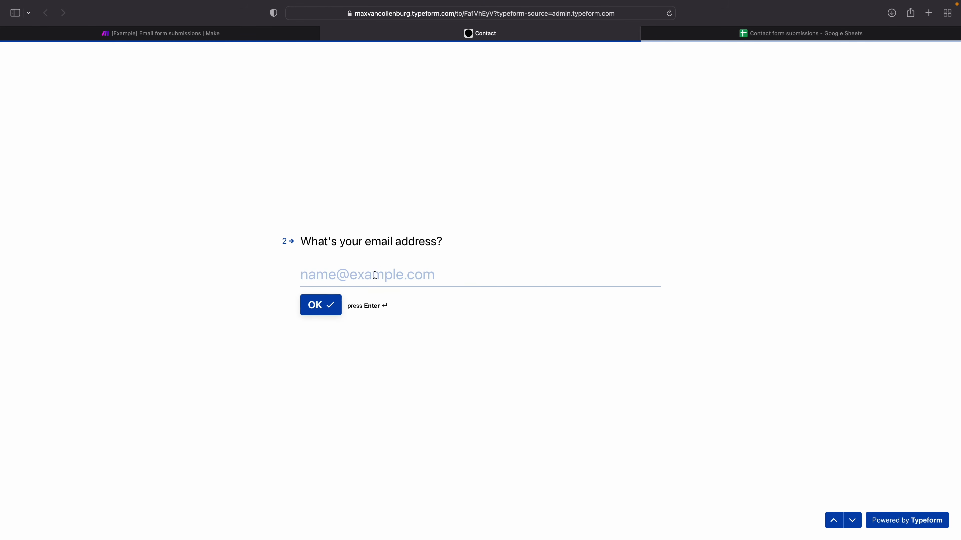
{"action": "left_click", "coordinate": [323, 306]}
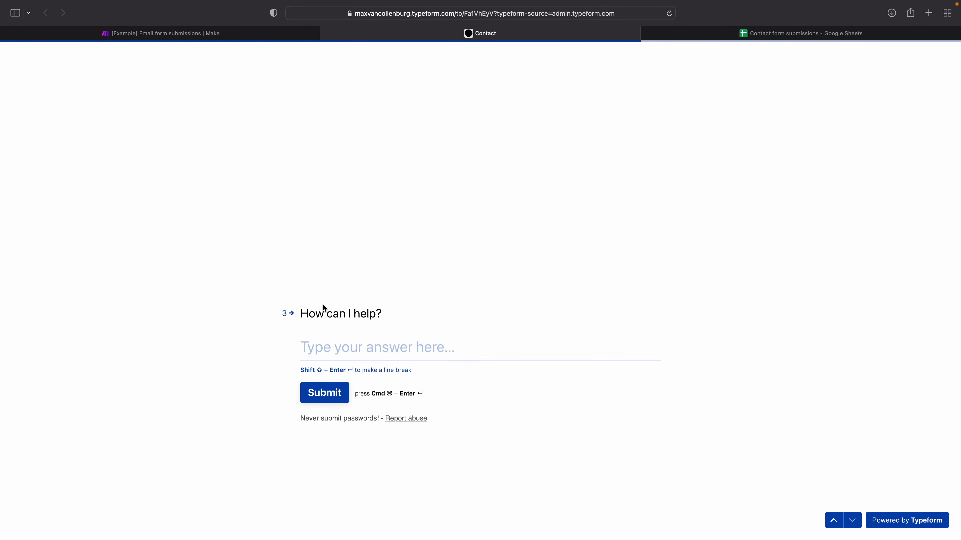
{"action": "type", "text": "aaaa"}
{"action": "key", "text": "super+Return"}
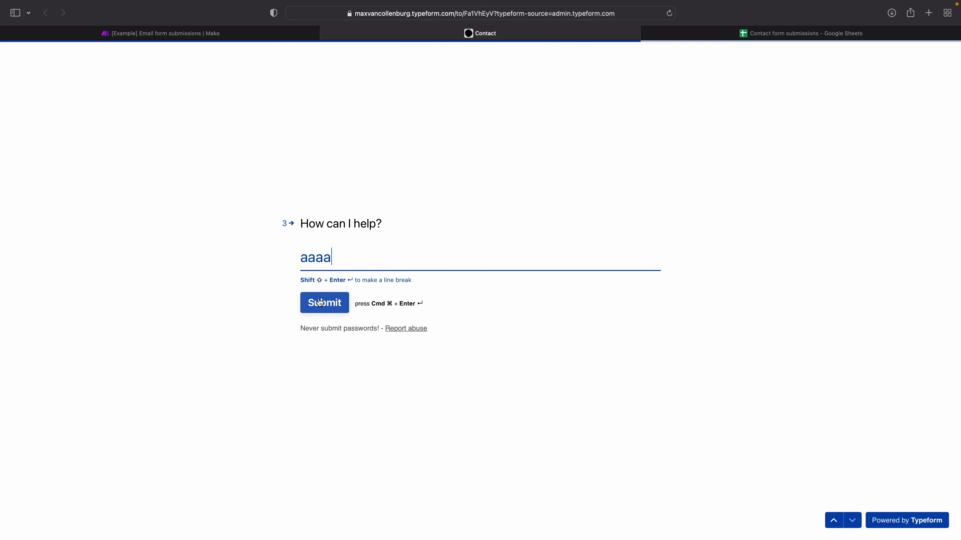
Step: Return to Make and examine the name and message in the Typeform module's Mappable Answers for the new run
{"action": "left_click", "coordinate": [264, 36]}
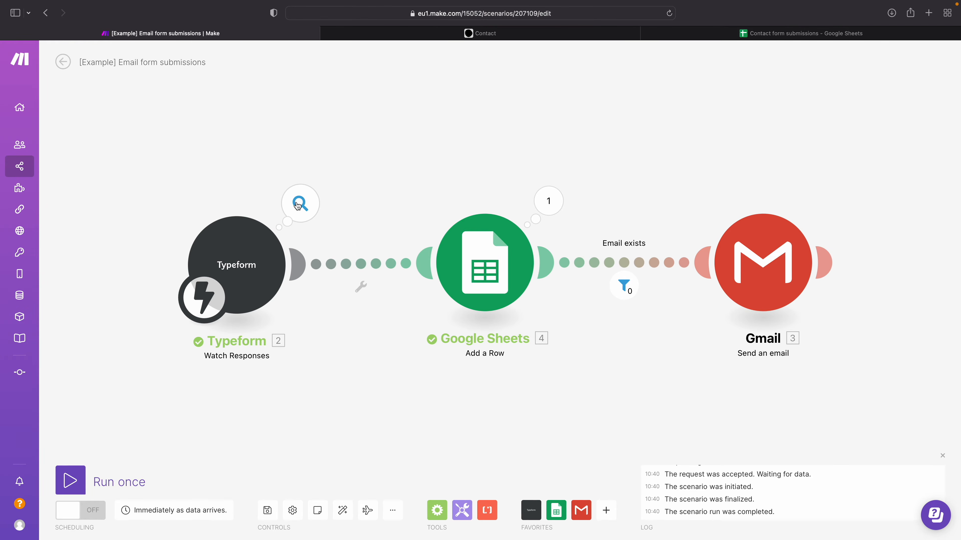
{"action": "left_click", "coordinate": [300, 203]}
{"action": "left_click", "coordinate": [380, 262]}
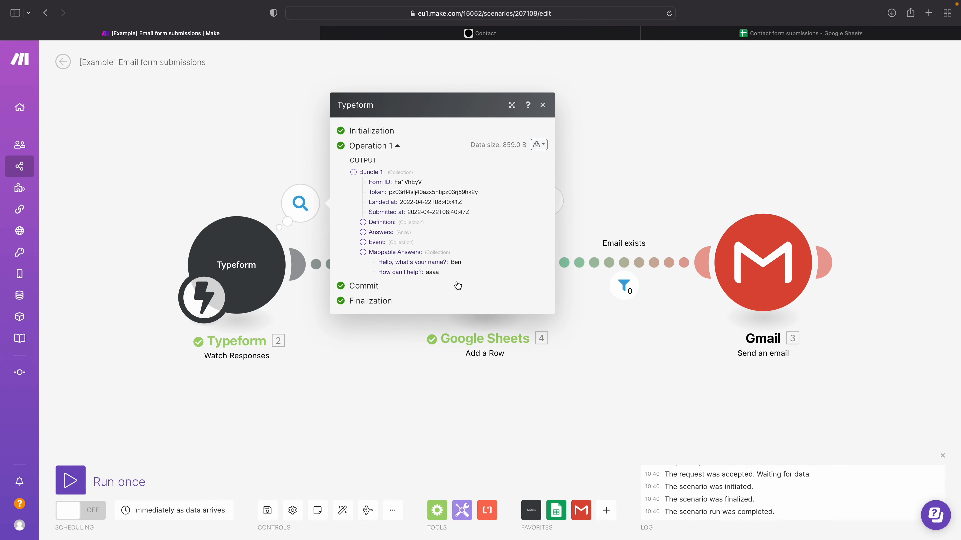
{"action": "left_click_drag", "start_coordinate": [409, 262], "coordinate": [474, 262]}
{"action": "left_click_drag", "start_coordinate": [390, 272], "coordinate": [444, 273]}
{"action": "left_click", "coordinate": [427, 273]}
{"action": "left_click", "coordinate": [364, 382]}
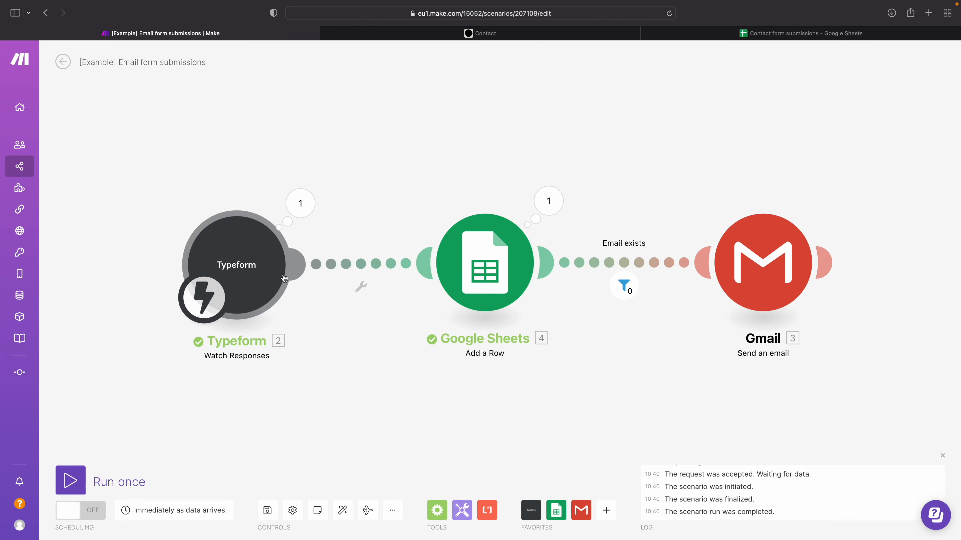
Step: Switch to Google Sheets and check each cell of the new submission in row 6
{"action": "left_click", "coordinate": [728, 37]}
{"action": "left_click", "coordinate": [33, 175]}
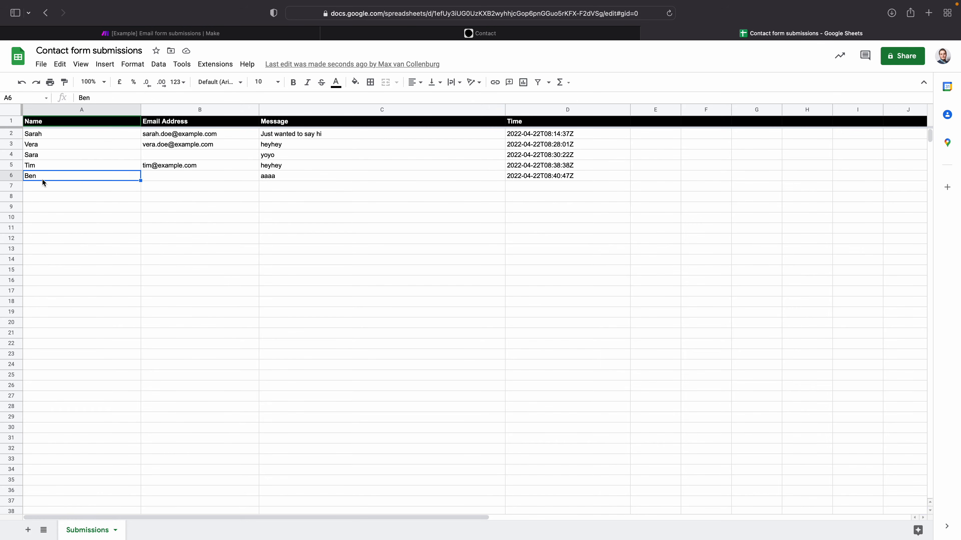
{"action": "left_click", "coordinate": [157, 177]}
{"action": "left_click", "coordinate": [277, 178]}
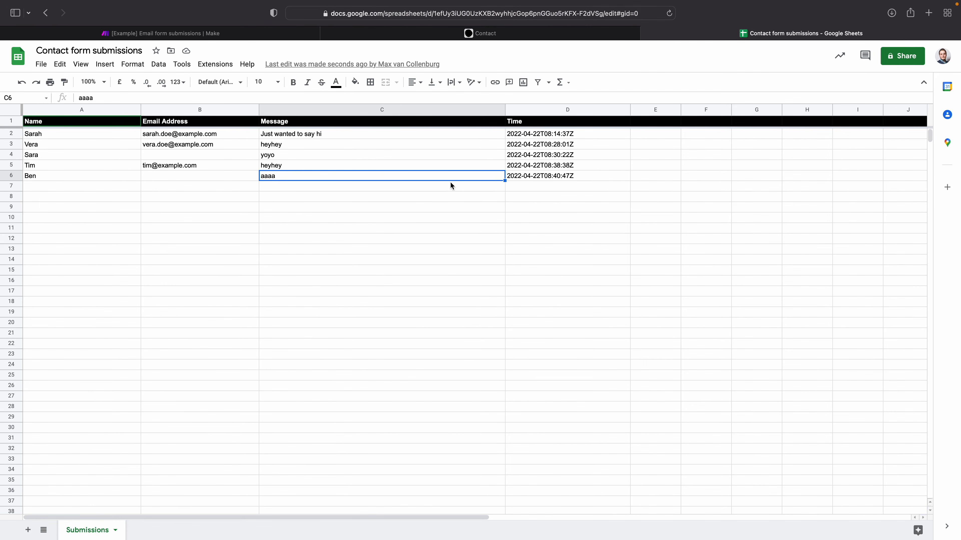
{"action": "left_click", "coordinate": [535, 177]}
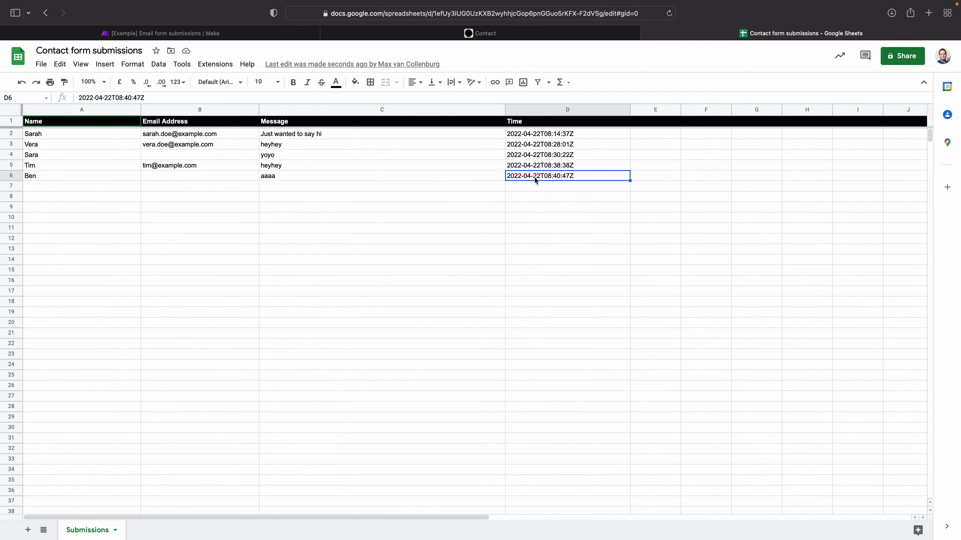
Step: Switch back to Make and inspect the Email exists filter's evaluation of the submission sent without an e-mail address
{"action": "left_click", "coordinate": [159, 34]}
{"action": "left_click", "coordinate": [625, 287]}
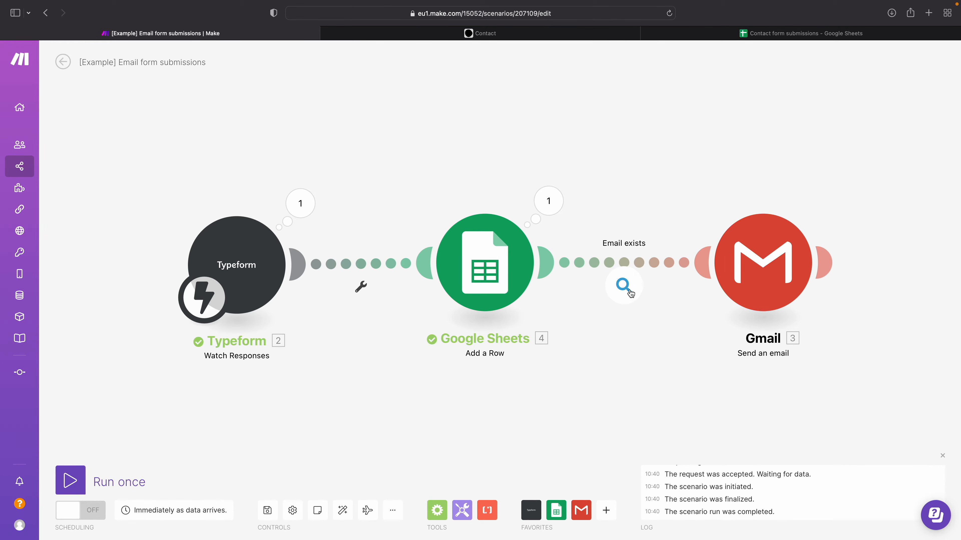
{"action": "left_click", "coordinate": [630, 292]}
{"action": "mouse_move", "coordinate": [699, 311]}
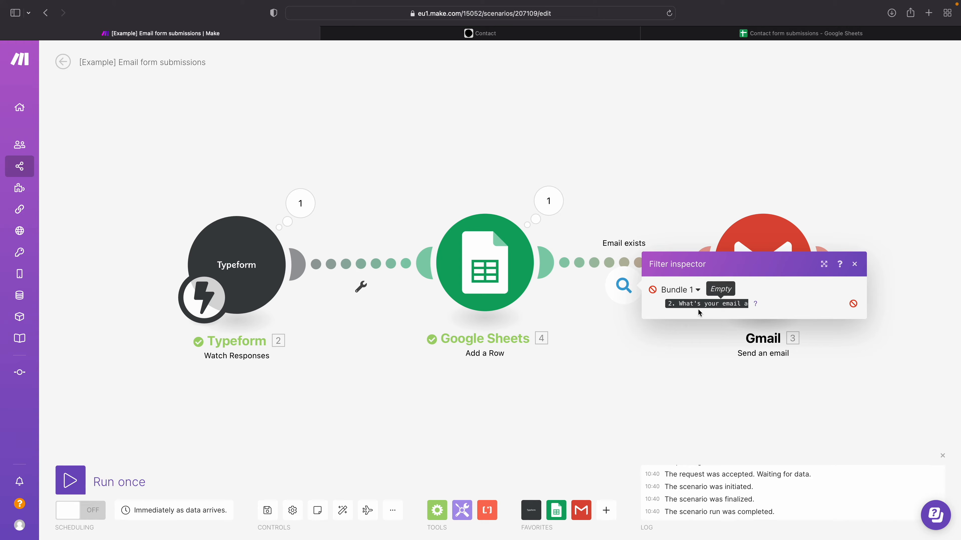
{"action": "mouse_move", "coordinate": [756, 304]}
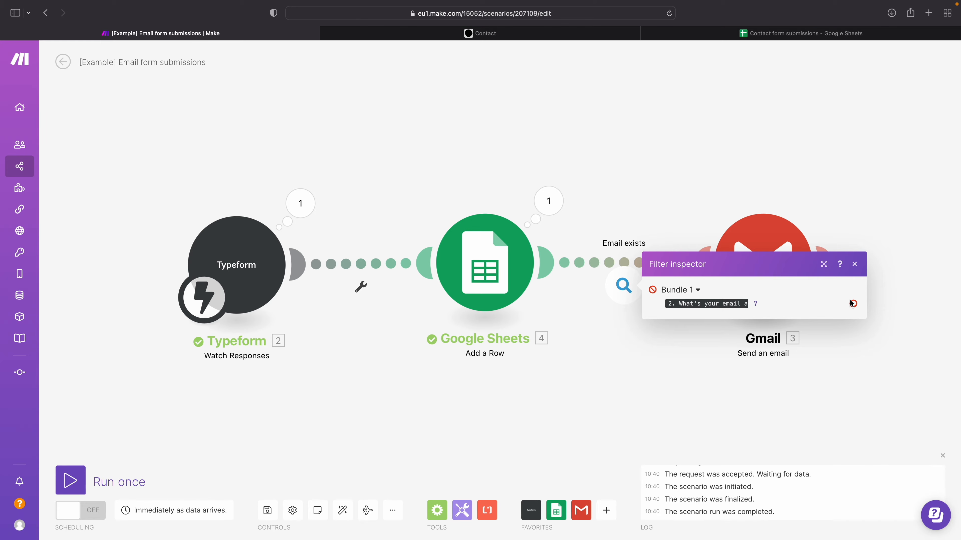
{"action": "left_click", "coordinate": [621, 190]}
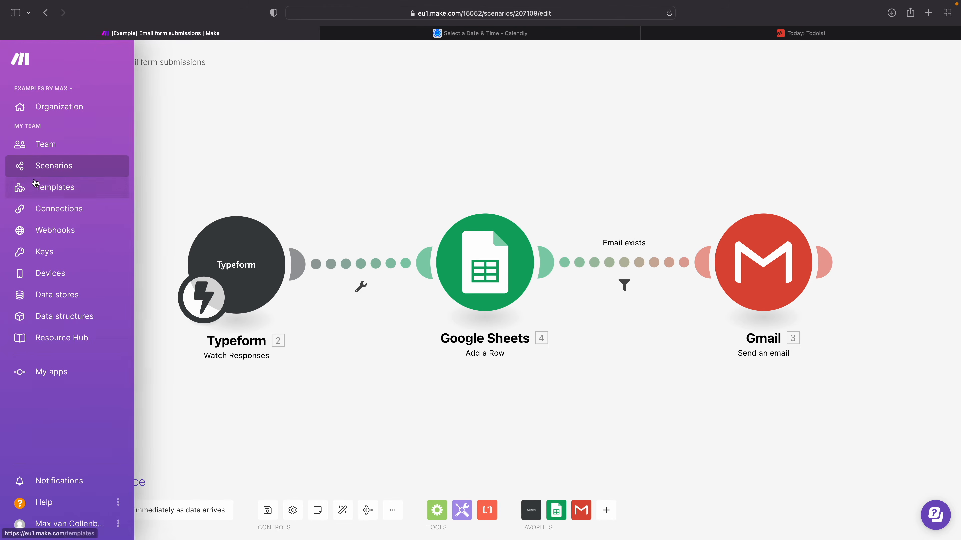
Step: Create a new scenario from the scenarios overview, and view the Calendly booking page and Todoist's Today view
{"action": "left_click", "coordinate": [34, 170]}
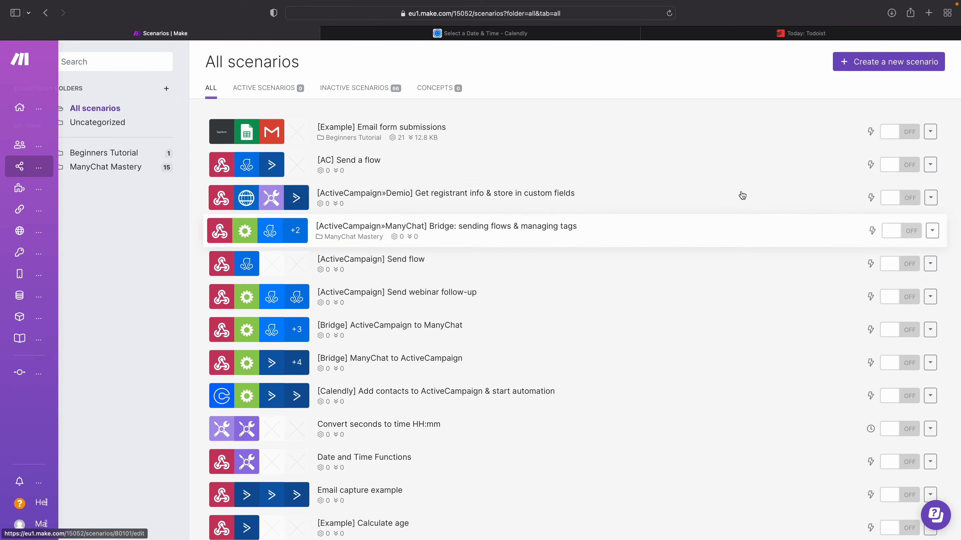
{"action": "left_click", "coordinate": [898, 67]}
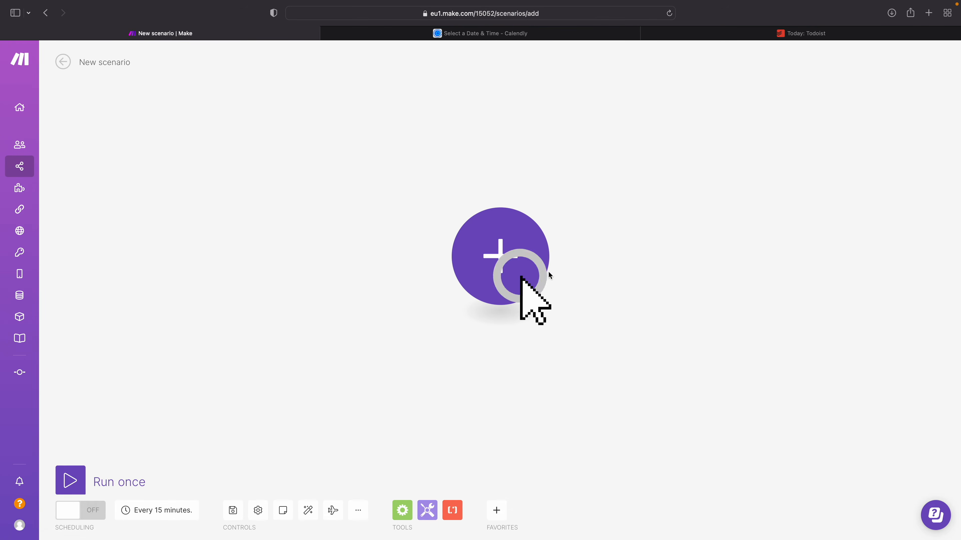
{"action": "left_click", "coordinate": [520, 36]}
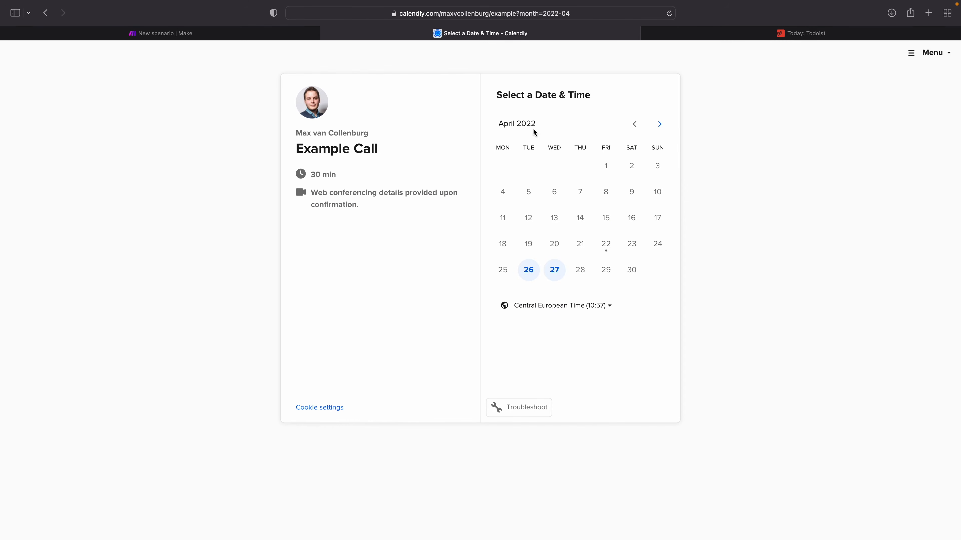
{"action": "left_click", "coordinate": [744, 34]}
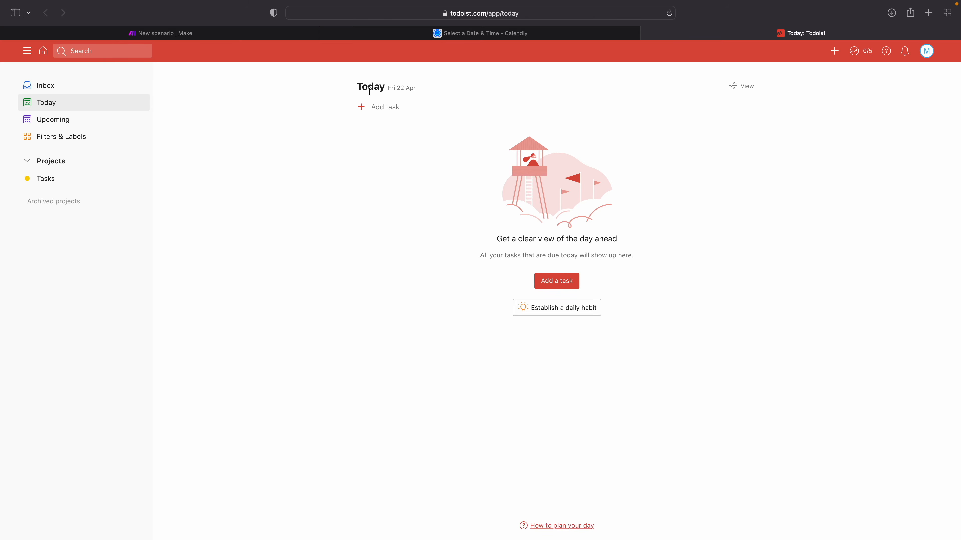
Step: Return to Make and rename the new scenario "Calendly - Add task & send email"
{"action": "left_click", "coordinate": [173, 35]}
{"action": "left_click", "coordinate": [128, 65]}
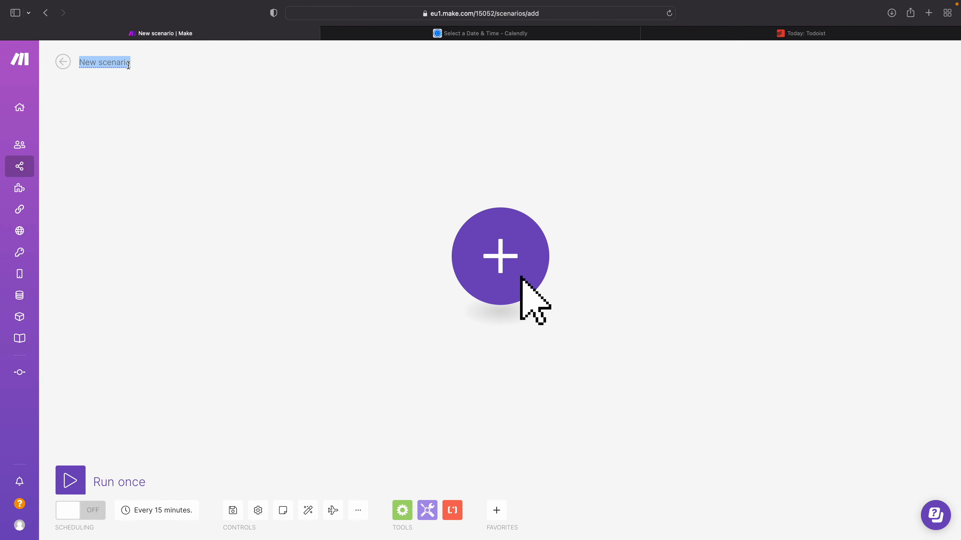
{"action": "type", "text": "Calen"}
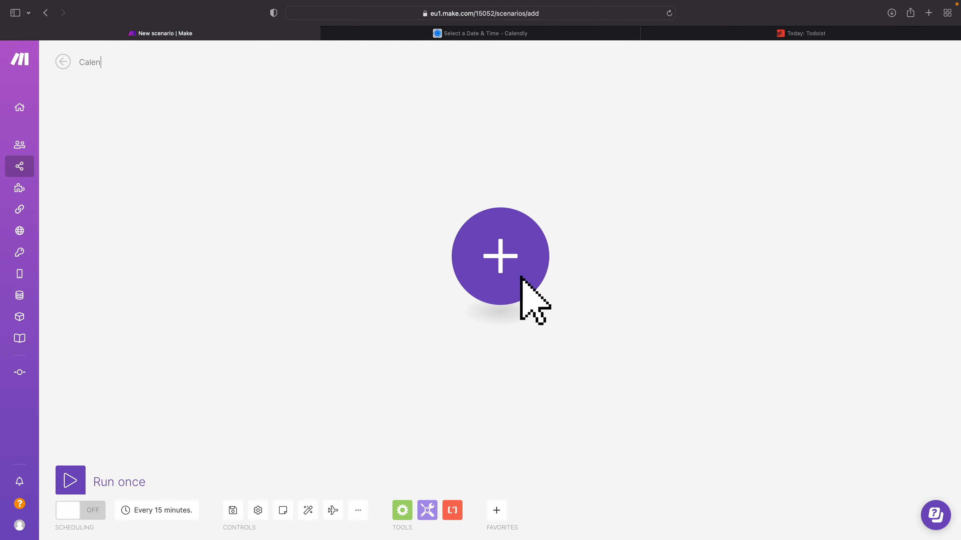
{"action": "type", "text": "dly - Add"}
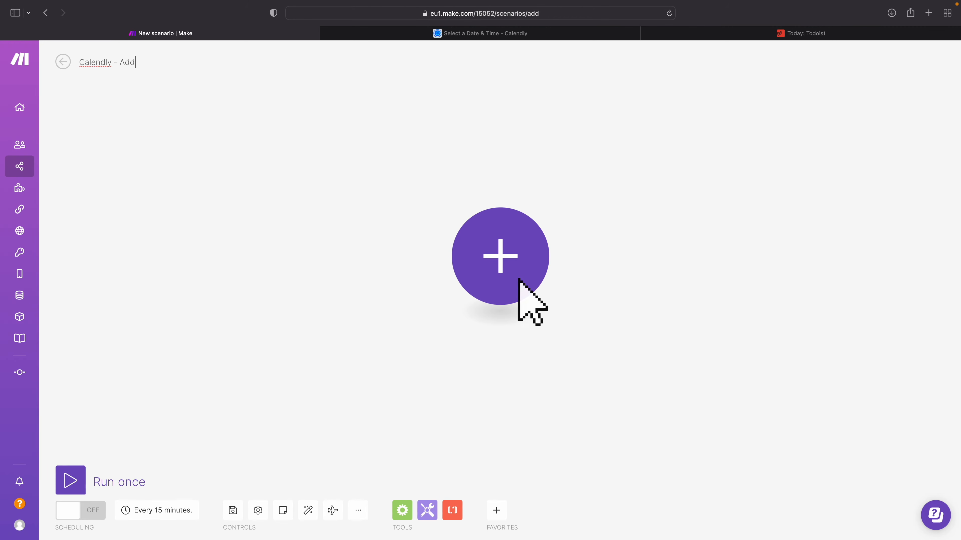
{"action": "type", "text": " task & send email"}
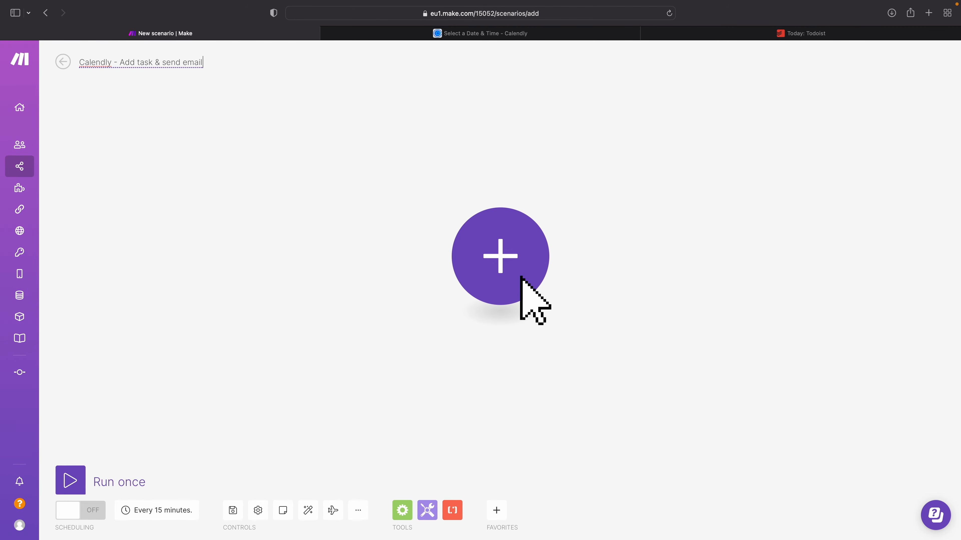
{"action": "left_click", "coordinate": [400, 222]}
Step: Add the Calendly Watch Events trigger as the scenario's first module
{"action": "left_click", "coordinate": [525, 237]}
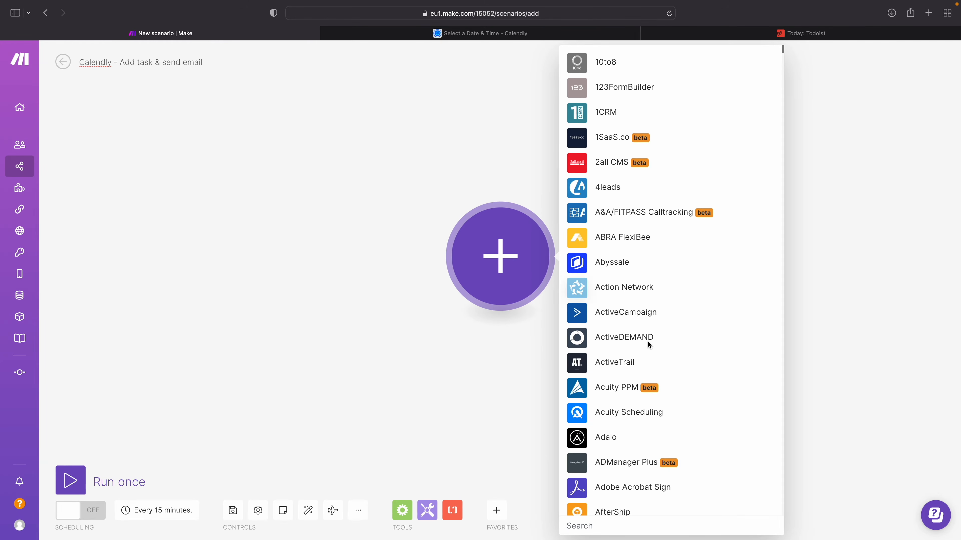
{"action": "type", "text": "calendl"}
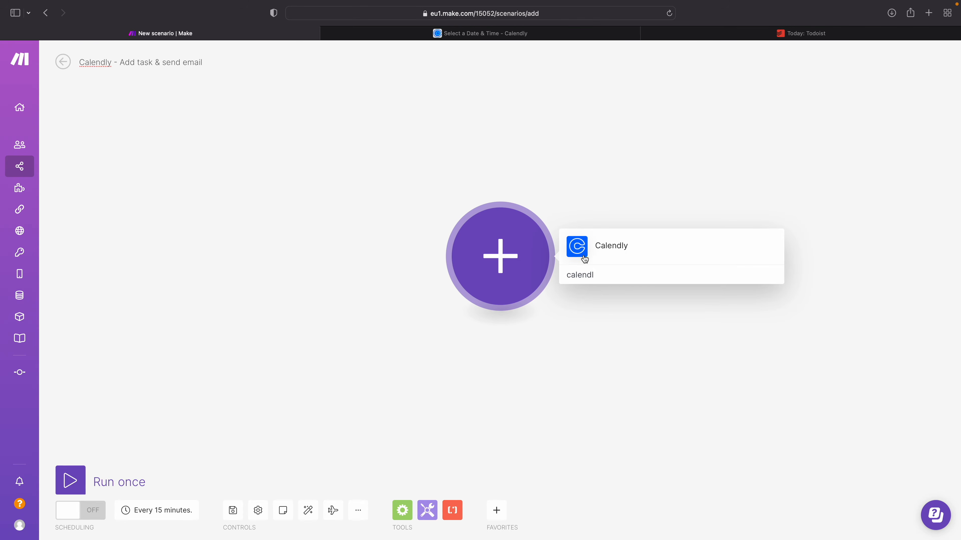
{"action": "left_click", "coordinate": [602, 256]}
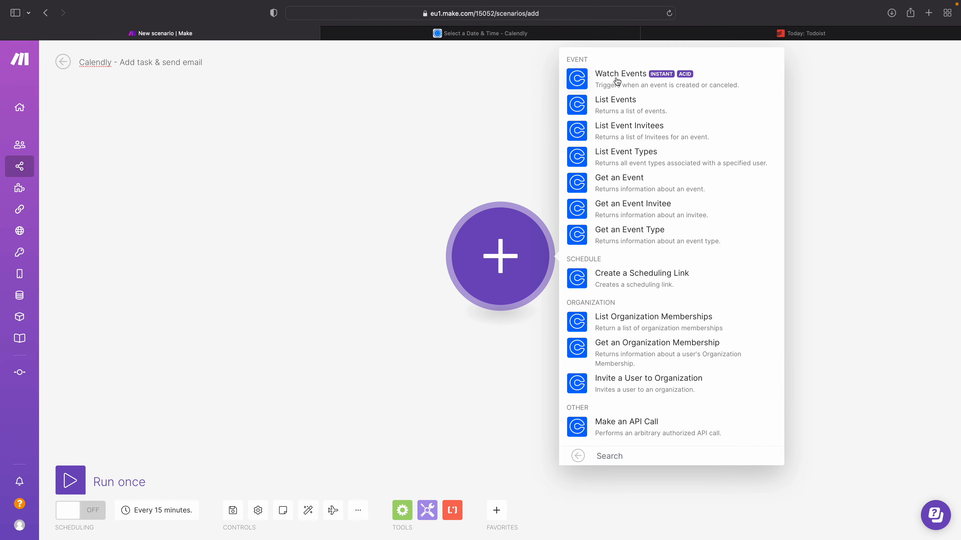
{"action": "left_click", "coordinate": [648, 76]}
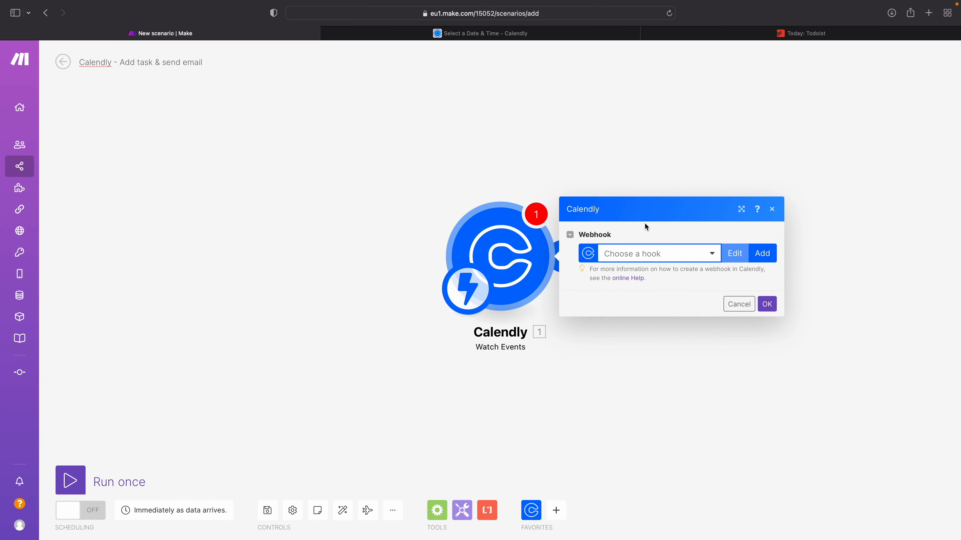
Step: Start a new webhook for the Calendly trigger and name it "Calendly Events"
{"action": "left_click", "coordinate": [763, 252]}
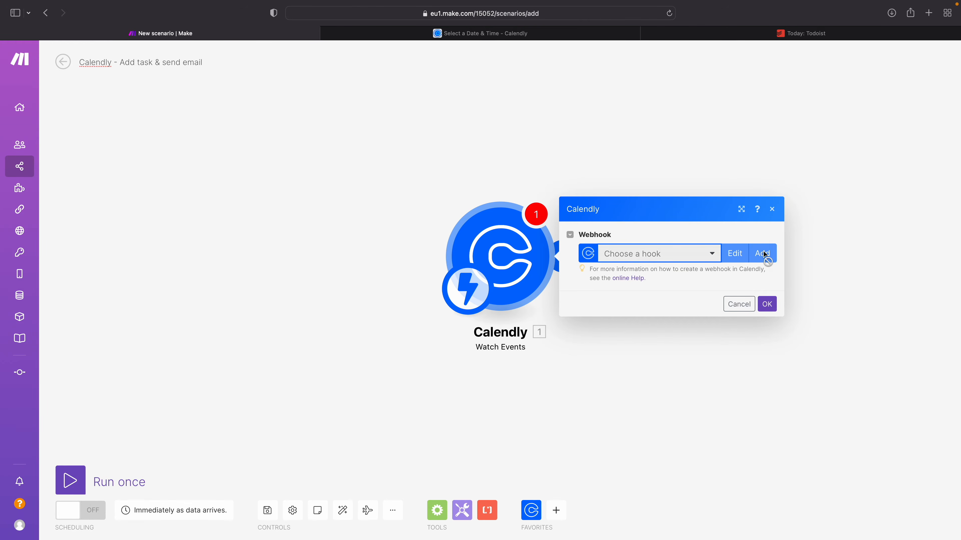
{"action": "double_click", "coordinate": [560, 217]}
{"action": "key", "text": "BackSpace"}
{"action": "left_click_drag", "start_coordinate": [581, 218], "coordinate": [679, 218]}
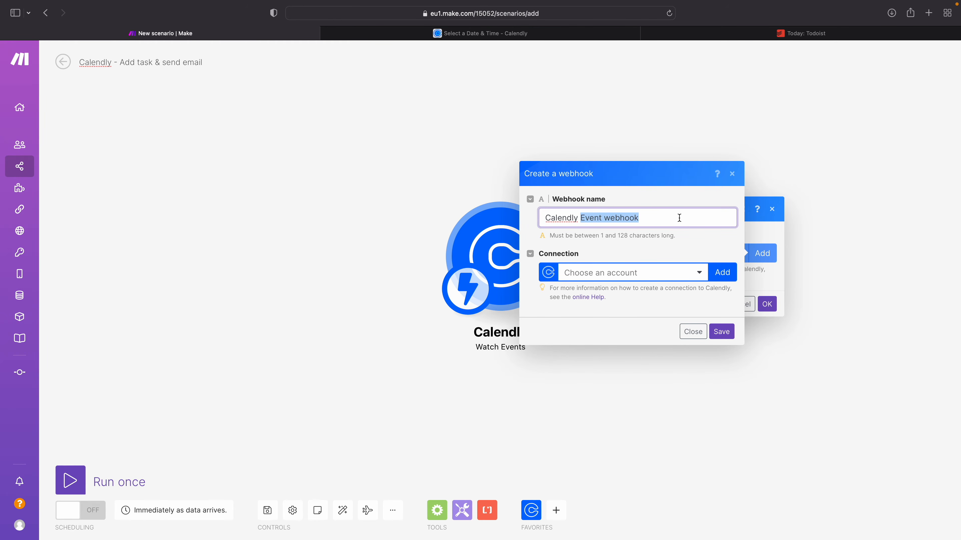
{"action": "type", "text": "Events"}
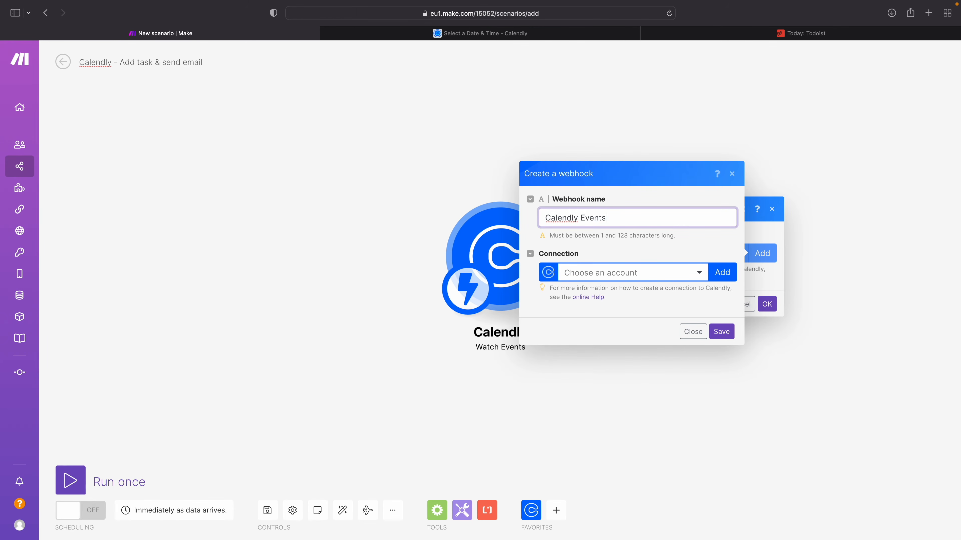
Step: Add a new Calendly connection named "Calendly" to the webhook and save it
{"action": "left_click", "coordinate": [726, 277]}
{"action": "key", "text": "BackSpace"}
{"action": "key", "text": "BackSpace"}
{"action": "key", "text": "BackSpace"}
{"action": "key", "text": "BackSpace"}
{"action": "key", "text": "BackSpace"}
{"action": "key", "text": "BackSpace"}
{"action": "key", "text": "BackSpace"}
{"action": "key", "text": "BackSpace"}
{"action": "key", "text": "BackSpace"}
{"action": "key", "text": "BackSpace"}
{"action": "key", "text": "BackSpace"}
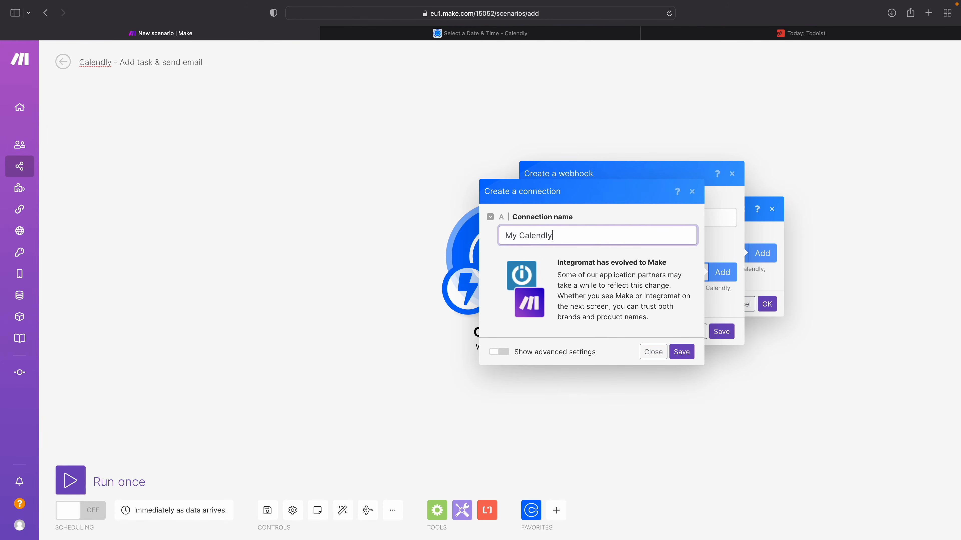
{"action": "double_click", "coordinate": [518, 237]}
{"action": "key", "text": "BackSpace"}
{"action": "key", "text": "BackSpace"}
{"action": "left_click", "coordinate": [679, 352]}
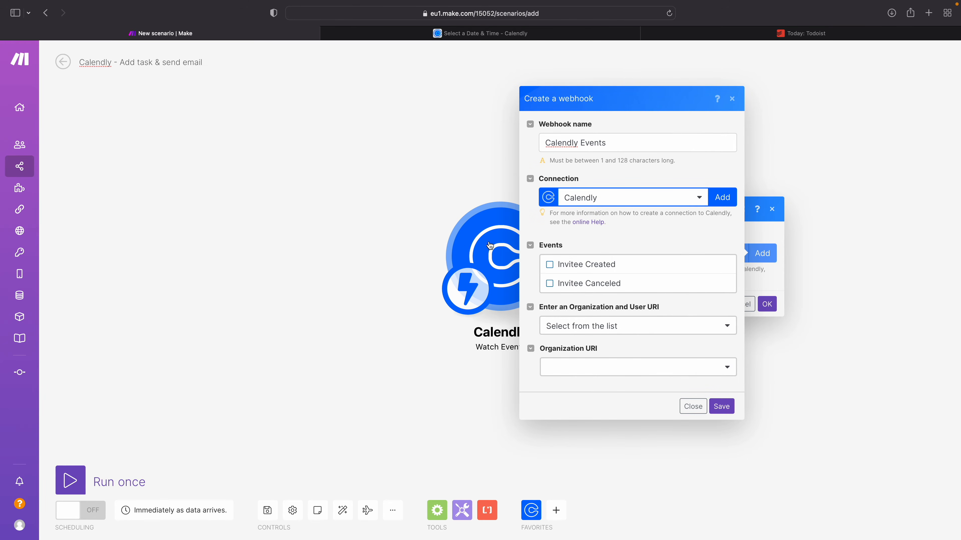
Step: Set the webhook to watch Invitee Created, choose the organization and user URIs, save it and confirm the Calendly module
{"action": "left_click", "coordinate": [549, 265]}
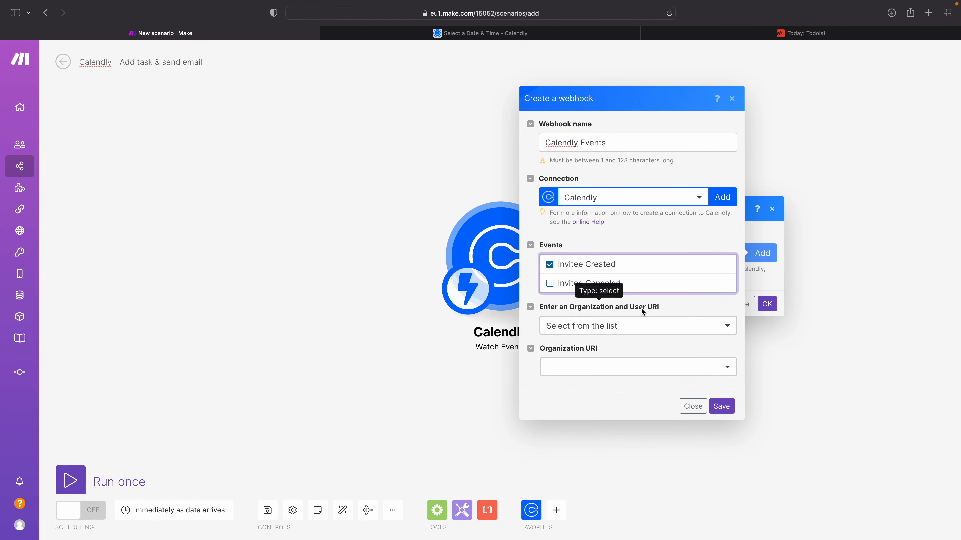
{"action": "left_click", "coordinate": [590, 368]}
{"action": "left_click", "coordinate": [577, 403]}
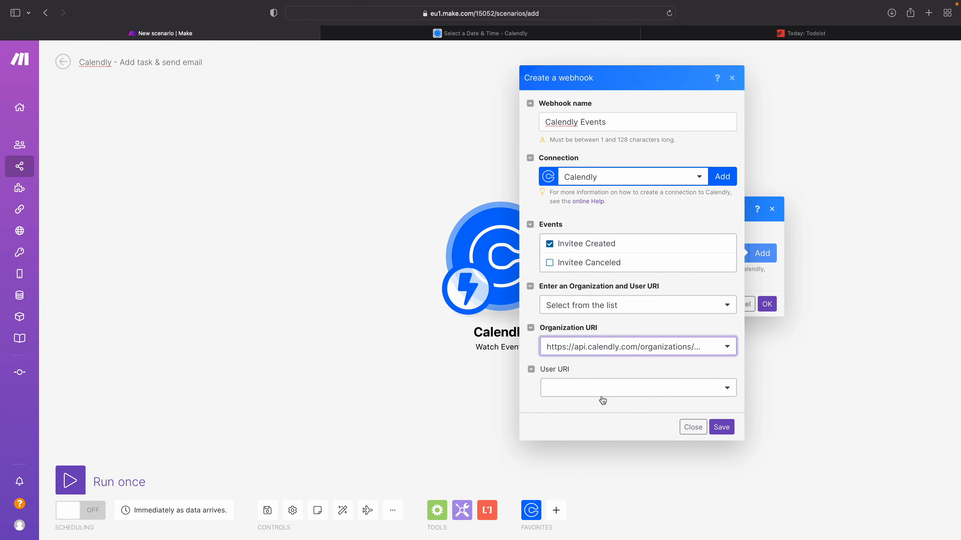
{"action": "left_click", "coordinate": [578, 389]}
{"action": "left_click", "coordinate": [571, 440]}
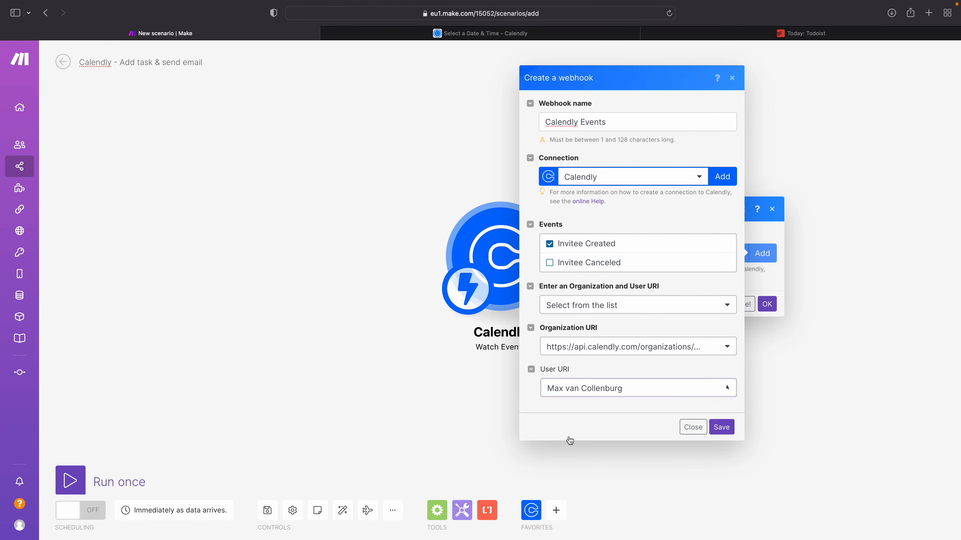
{"action": "left_click", "coordinate": [722, 428]}
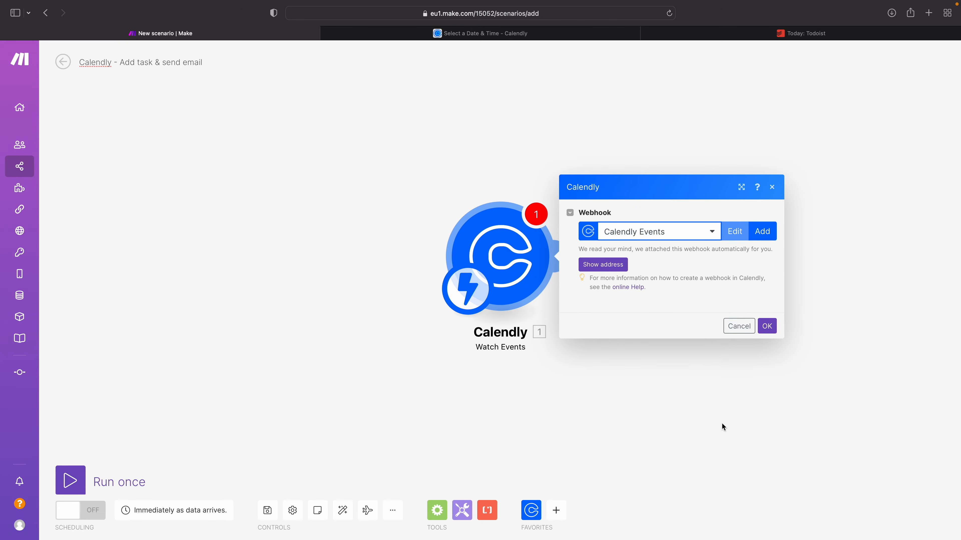
{"action": "left_click", "coordinate": [769, 323]}
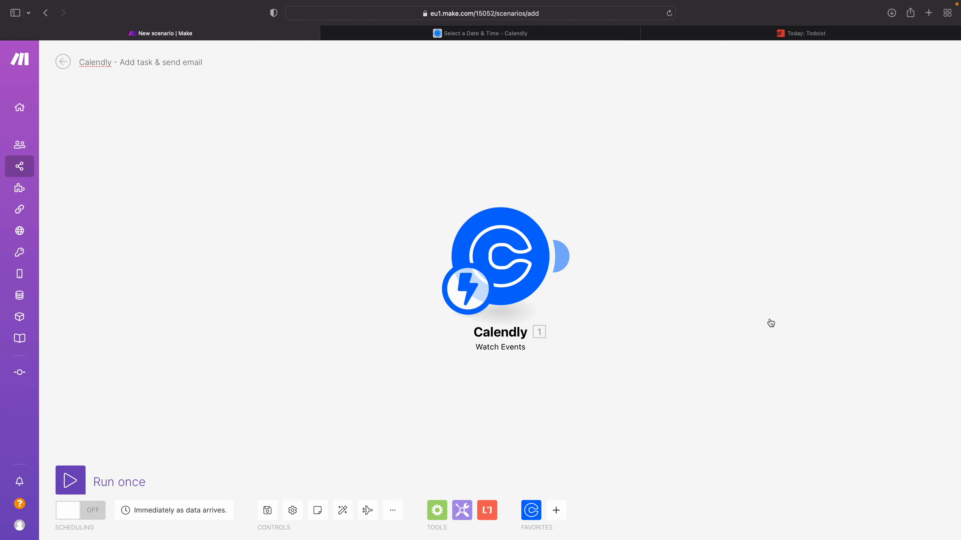
Step: Run the scenario once, switch to the Calendly booking page and choose the 09:30 slot on Wednesday, April 27, 2022
{"action": "left_click", "coordinate": [81, 481]}
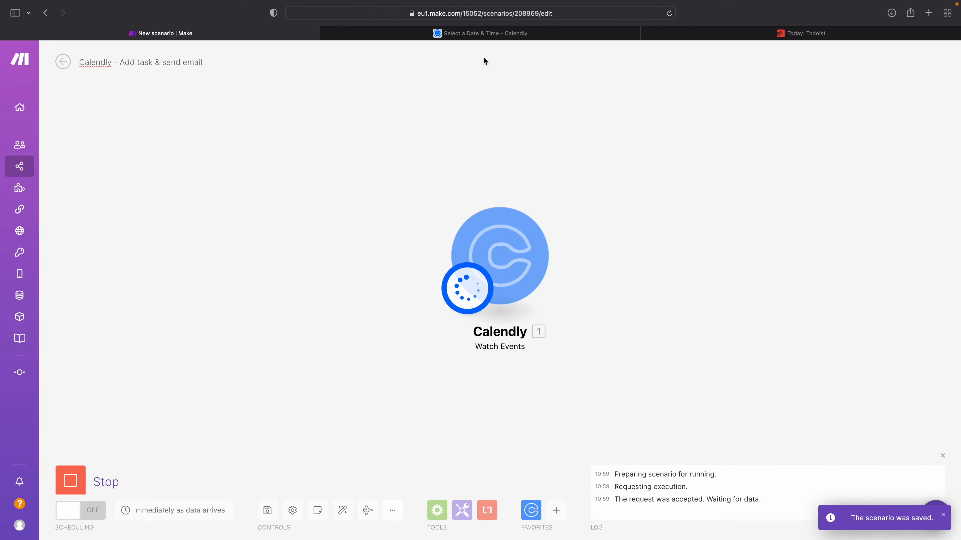
{"action": "left_click", "coordinate": [470, 34]}
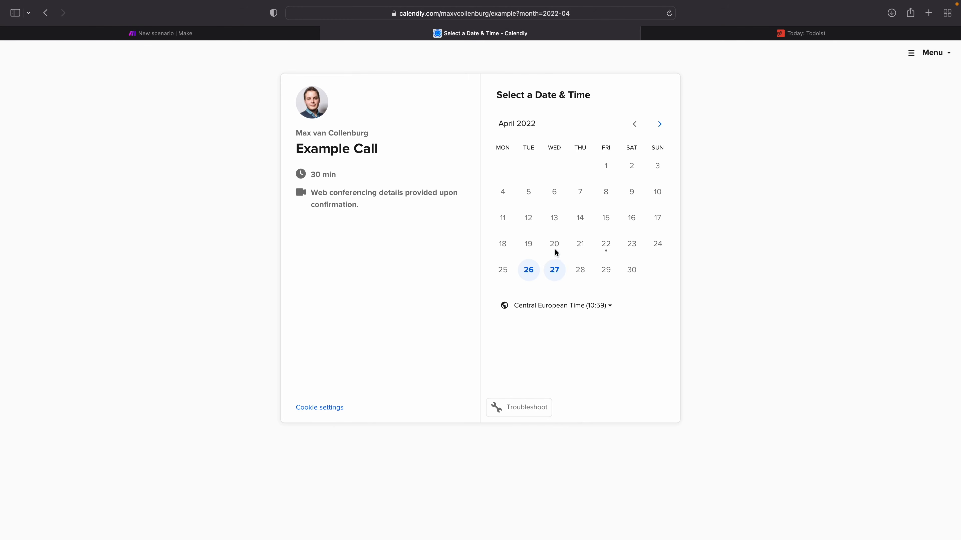
{"action": "left_click", "coordinate": [554, 268]}
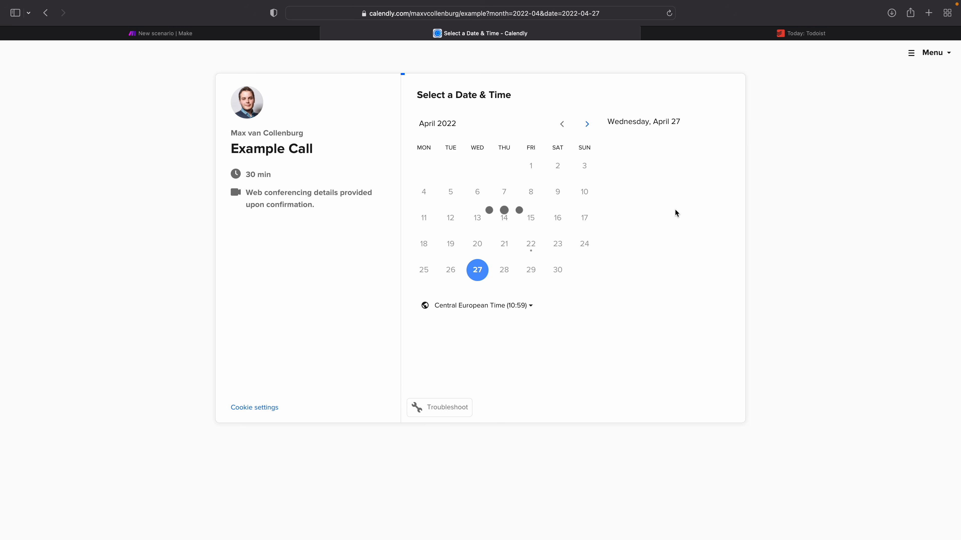
{"action": "left_click", "coordinate": [672, 185]}
{"action": "left_click", "coordinate": [698, 186]}
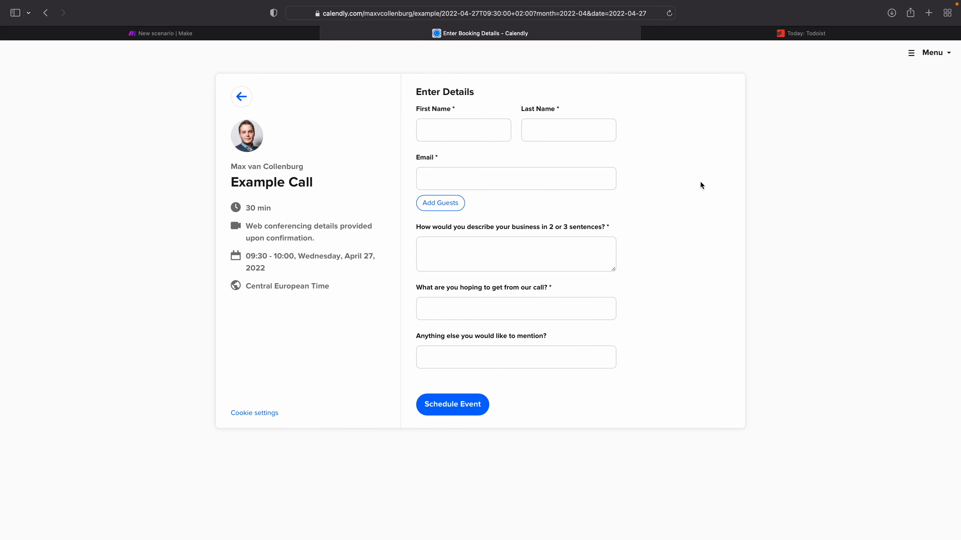
Step: Enter the test invitee's first name, last name and e-mail address in the booking details
{"action": "left_click", "coordinate": [479, 128]}
{"action": "type", "text": "Emmah"}
{"action": "key", "text": "Tab"}
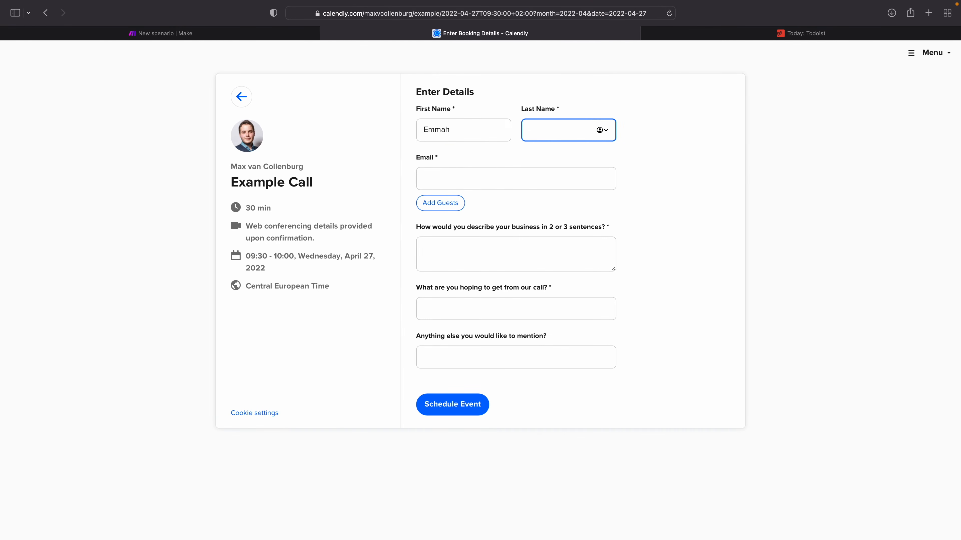
{"action": "key", "text": "Tab"}
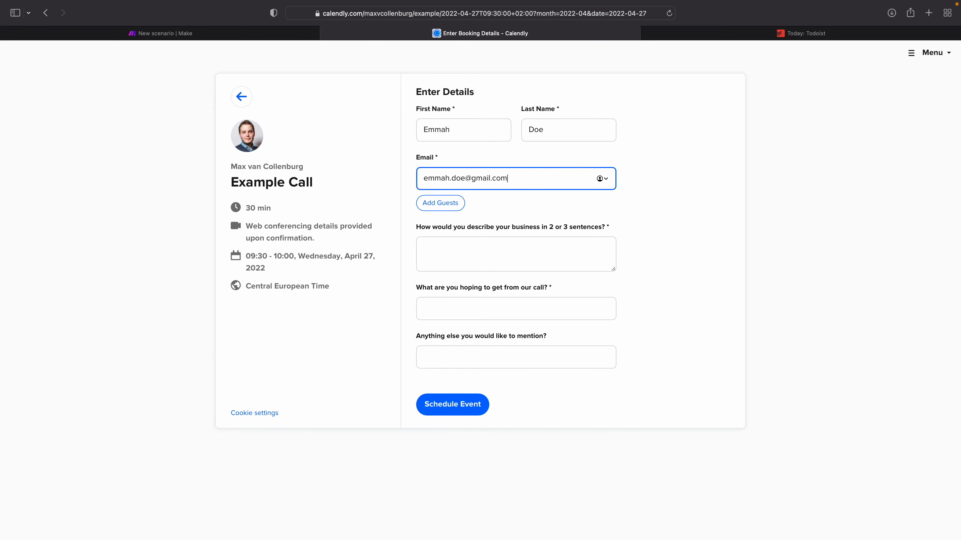
Step: Answer the three booking questions with "gergrgrger", "ergererg" and "ergerg", and schedule the event
{"action": "left_click", "coordinate": [462, 244]}
{"action": "type", "text": "gergrgrger"}
{"action": "key", "text": "Tab"}
{"action": "type", "text": "ergererg"}
{"action": "key", "text": "Tab"}
{"action": "type", "text": "ergerg"}
{"action": "left_click", "coordinate": [455, 405]}
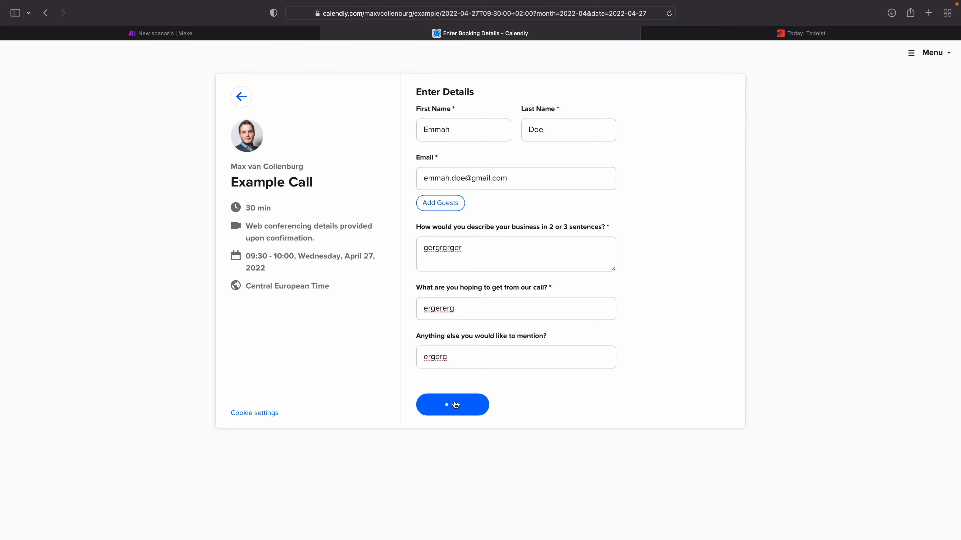
Step: Return to Make and check the creation date, e-mail, first name and last name in the Calendly module's output
{"action": "left_click", "coordinate": [236, 33]}
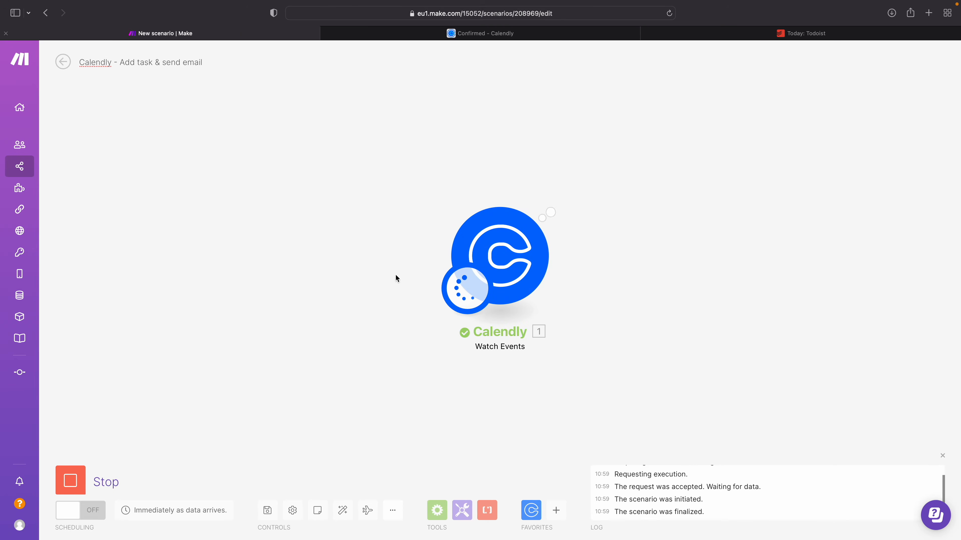
{"action": "left_click", "coordinate": [569, 203]}
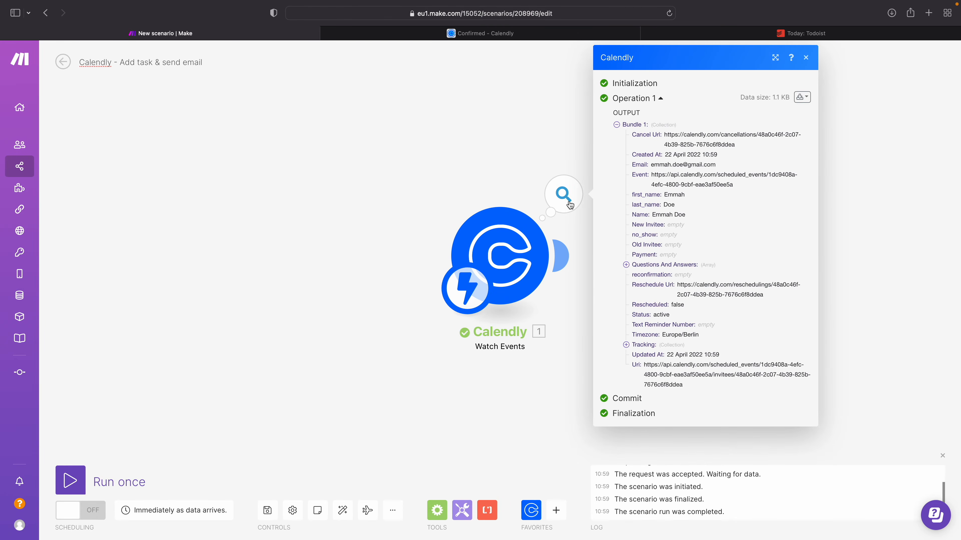
{"action": "left_click_drag", "start_coordinate": [641, 155], "coordinate": [710, 155]}
{"action": "left_click_drag", "start_coordinate": [651, 165], "coordinate": [709, 164]}
{"action": "double_click", "coordinate": [671, 195]}
{"action": "double_click", "coordinate": [670, 205]}
Step: Expand the three Questions And Answers items and the Tracking collection in the output bundle to inspect their fields
{"action": "left_click", "coordinate": [653, 265]}
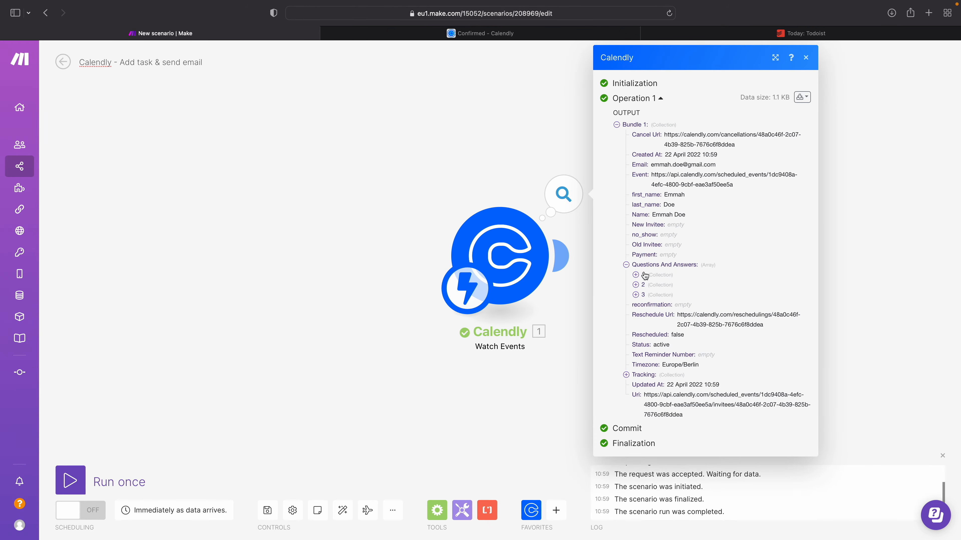
{"action": "left_click", "coordinate": [645, 276]}
{"action": "left_click", "coordinate": [648, 326]}
{"action": "left_click", "coordinate": [651, 366]}
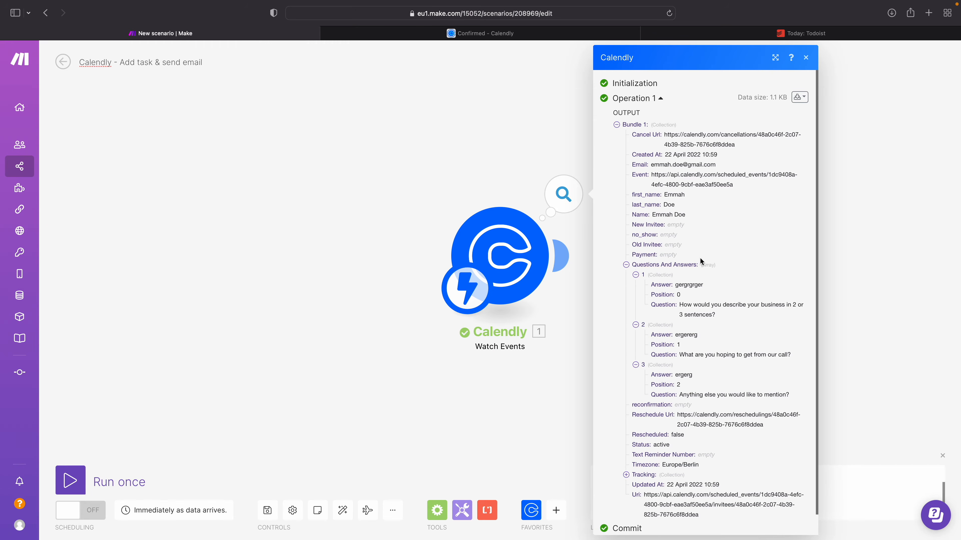
{"action": "left_click", "coordinate": [647, 477]}
{"action": "scroll", "coordinate": [696, 210], "scroll_direction": "down", "scroll_amount": 1}
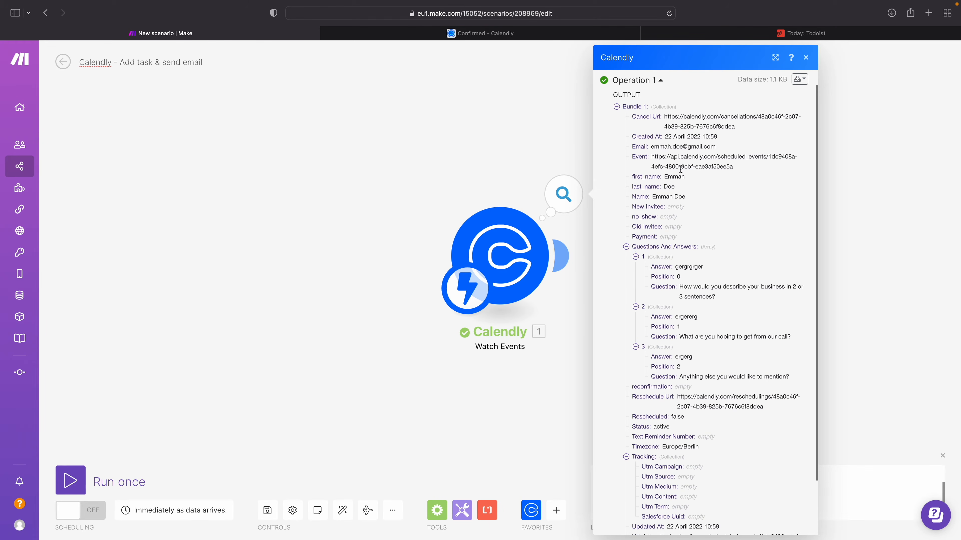
Step: Review the output bundle from the e-mail and creation date down to the URI for booking details, and close it
{"action": "left_click_drag", "start_coordinate": [651, 146], "coordinate": [717, 147]}
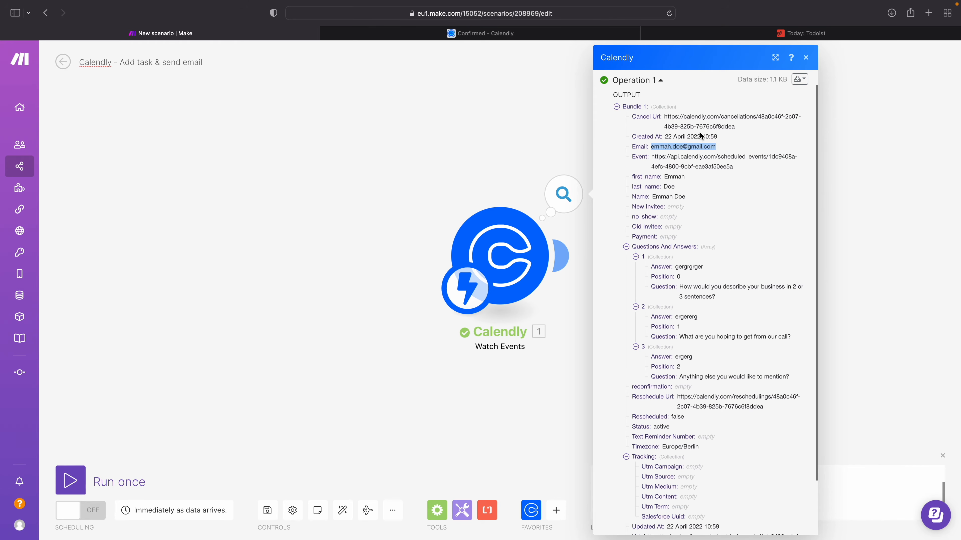
{"action": "left_click", "coordinate": [700, 135]}
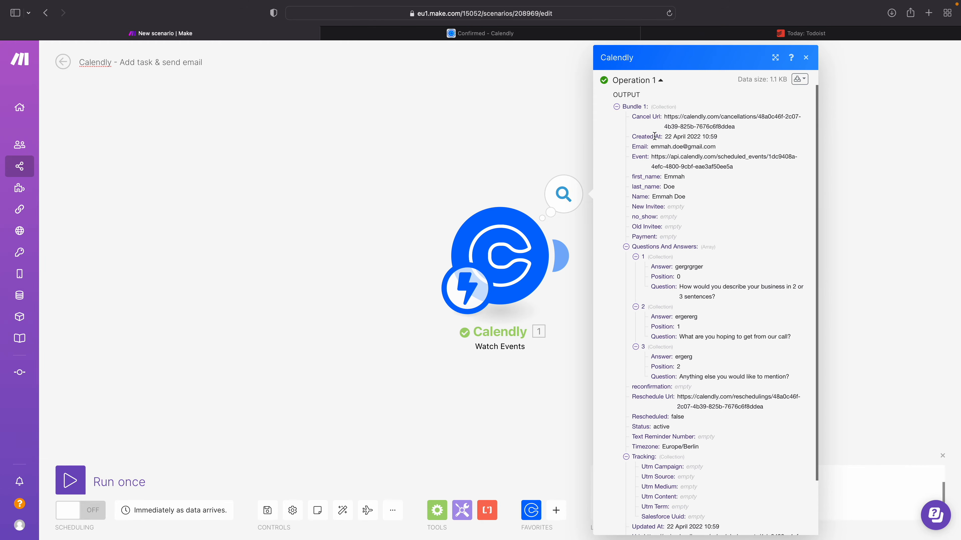
{"action": "scroll", "coordinate": [702, 386], "scroll_direction": "down", "scroll_amount": 3}
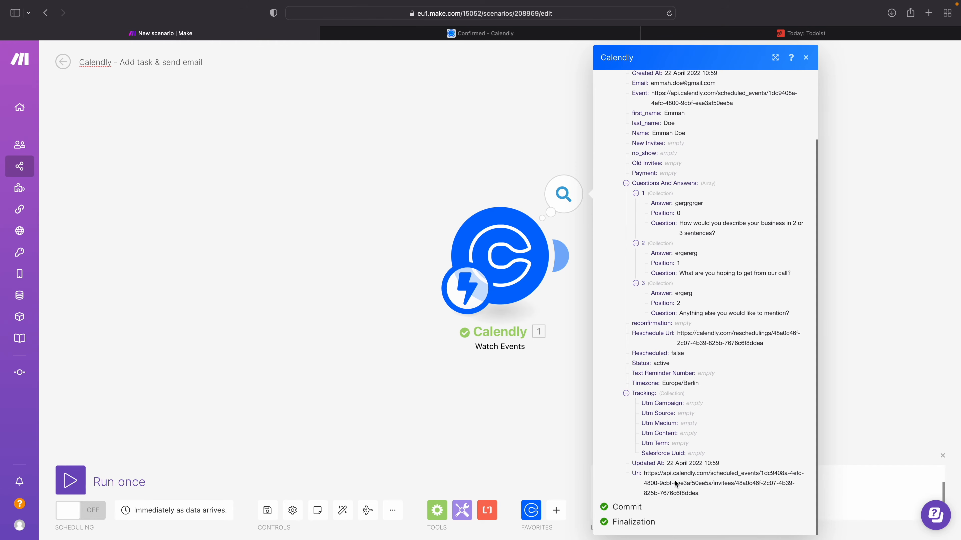
{"action": "scroll", "coordinate": [704, 305], "scroll_direction": "up", "scroll_amount": 5}
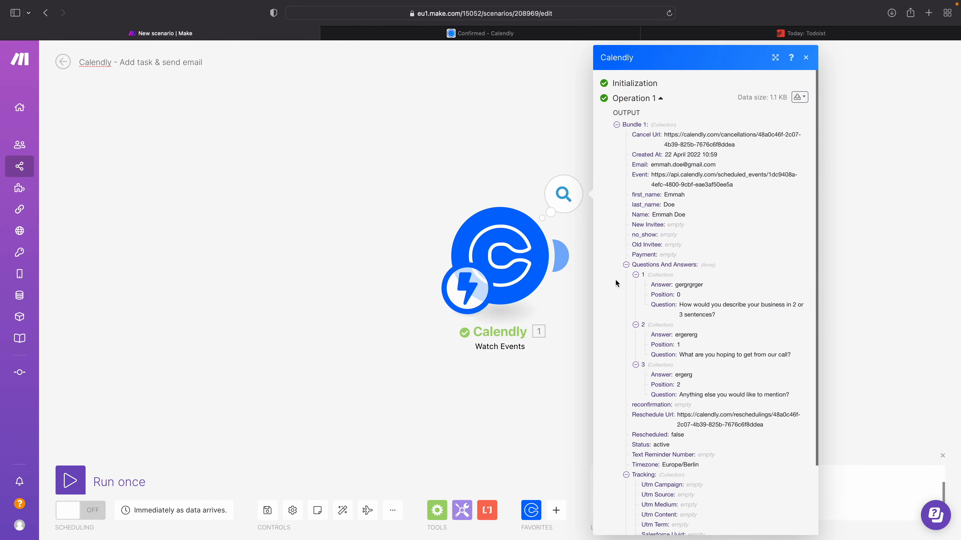
{"action": "left_click", "coordinate": [462, 189]}
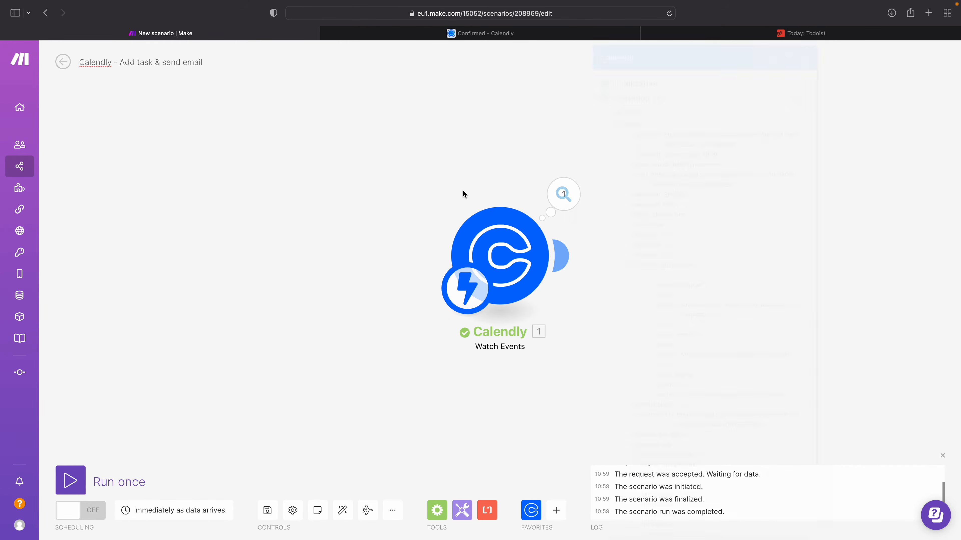
Step: Add a Calendly Get an Event module after the Watch Events trigger
{"action": "left_click", "coordinate": [561, 257]}
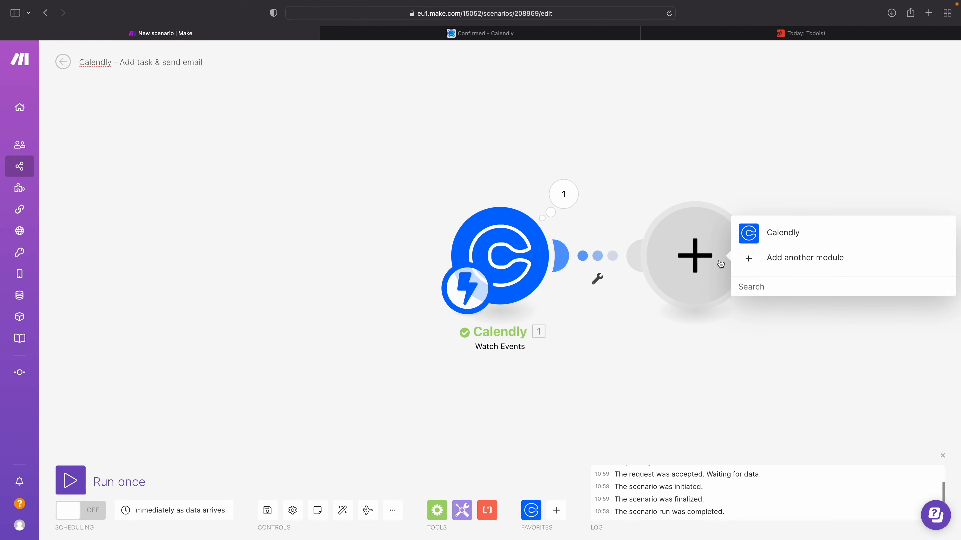
{"action": "left_click", "coordinate": [774, 236]}
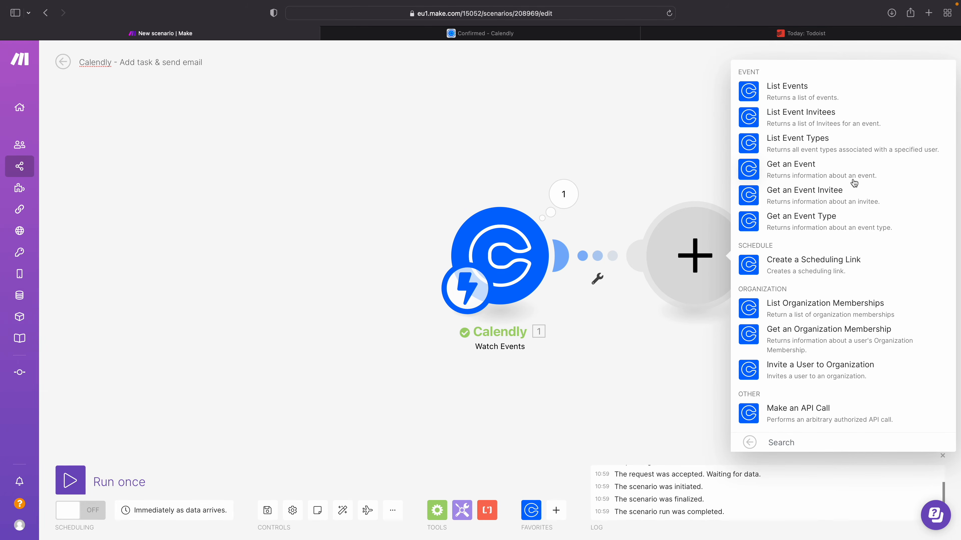
{"action": "left_click", "coordinate": [803, 174]}
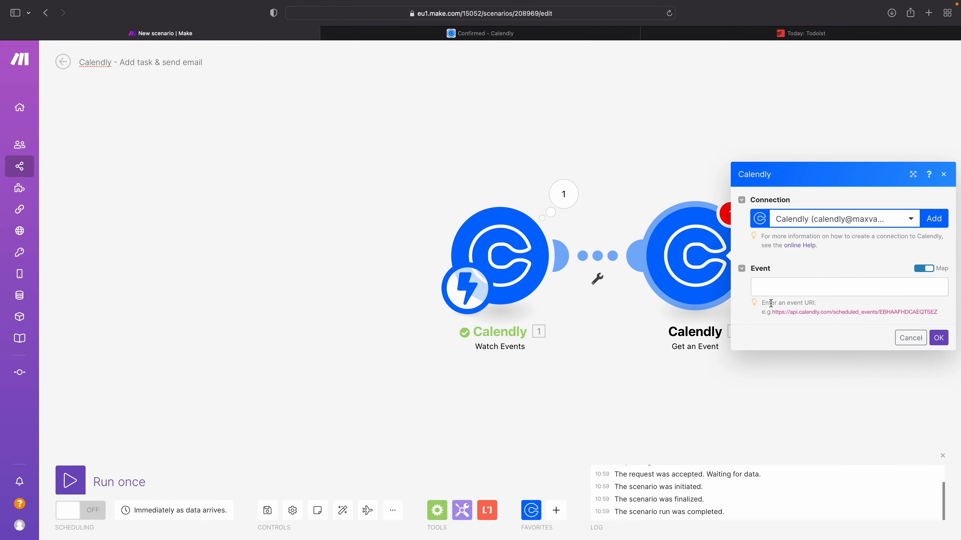
Step: Examine the event URI format expected by Get an Event, and check the Event value in the Watch Events output
{"action": "left_click_drag", "start_coordinate": [769, 305], "coordinate": [888, 313]}
{"action": "left_click", "coordinate": [800, 311]}
{"action": "left_click", "coordinate": [890, 314]}
{"action": "left_click_drag", "start_coordinate": [799, 313], "coordinate": [905, 314]}
{"action": "left_click", "coordinate": [566, 196]}
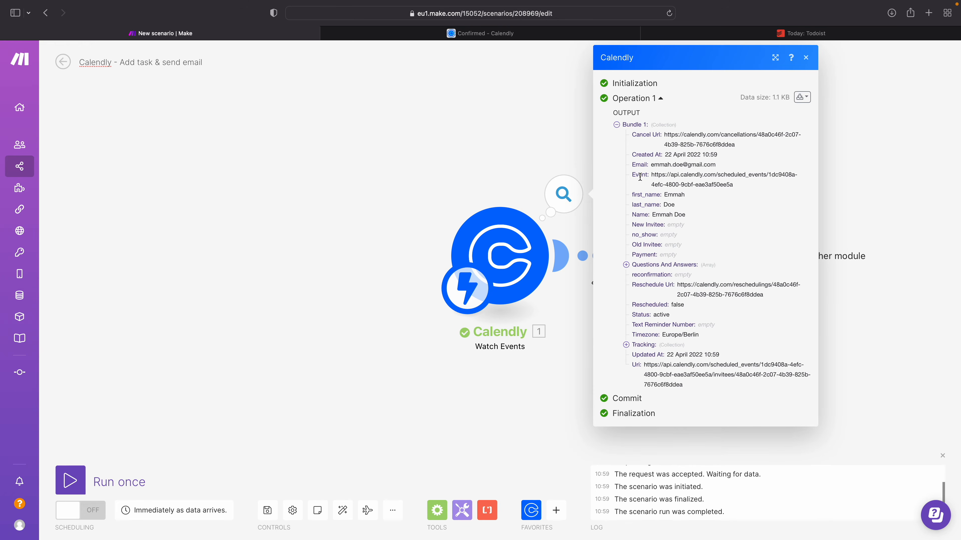
Step: Map the Event value from Watch Events into the Get an Event module's Event field and save the module settings
{"action": "left_click_drag", "start_coordinate": [651, 175], "coordinate": [768, 176]}
{"action": "left_click_drag", "start_coordinate": [717, 192], "coordinate": [668, 174]}
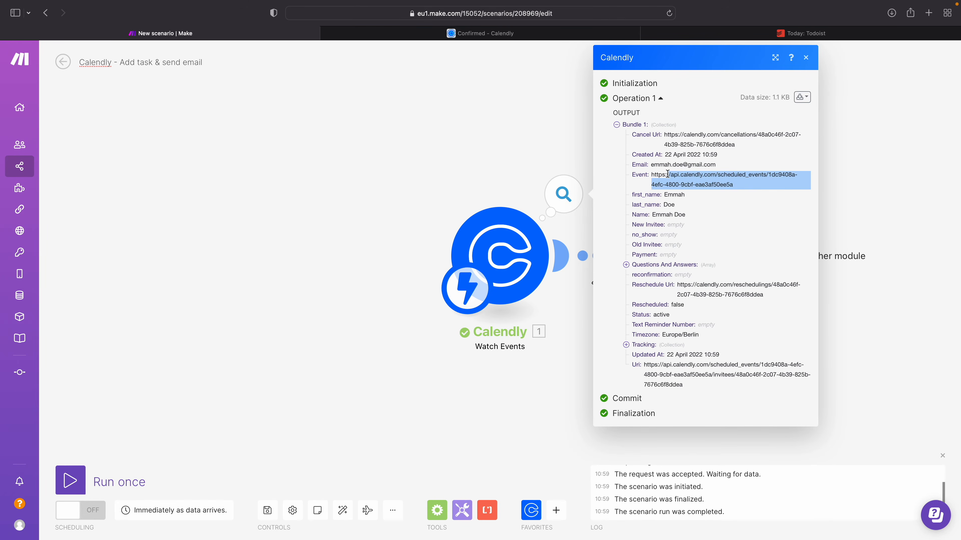
{"action": "left_click", "coordinate": [581, 178]}
{"action": "left_click", "coordinate": [737, 259]}
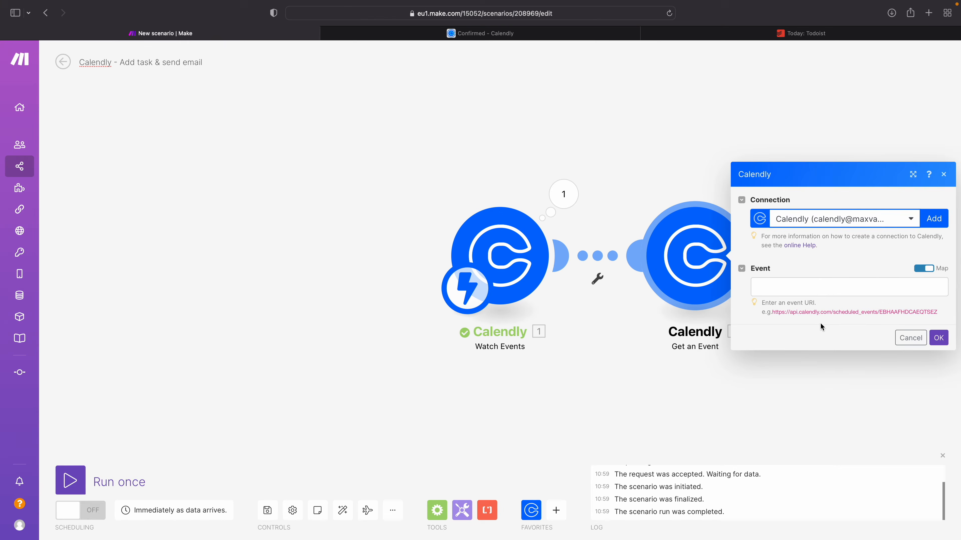
{"action": "left_click", "coordinate": [799, 287]}
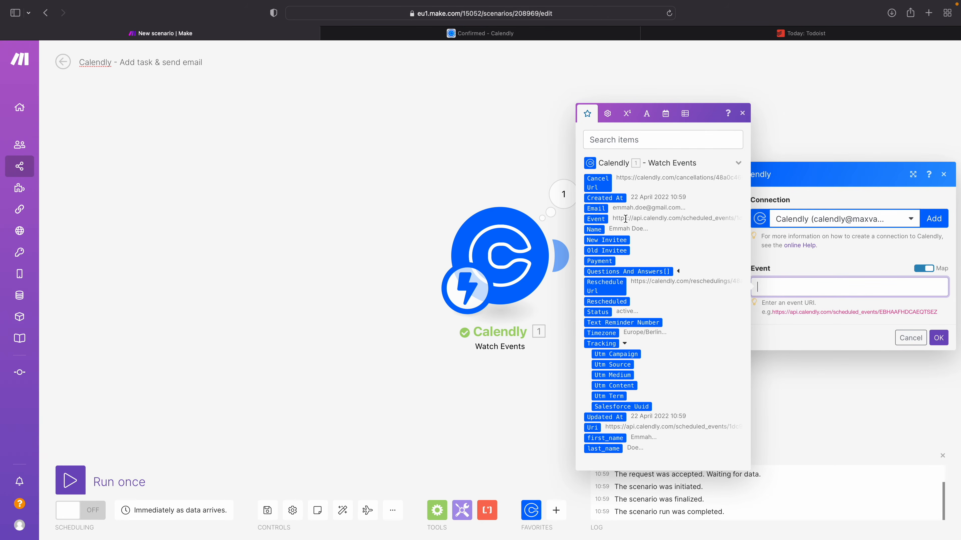
{"action": "left_click", "coordinate": [597, 219]}
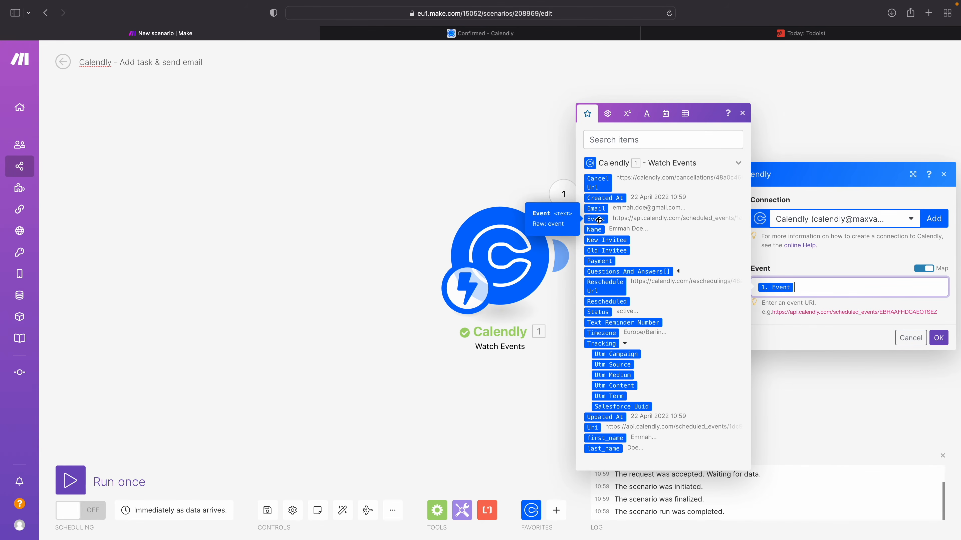
{"action": "left_click", "coordinate": [938, 338]}
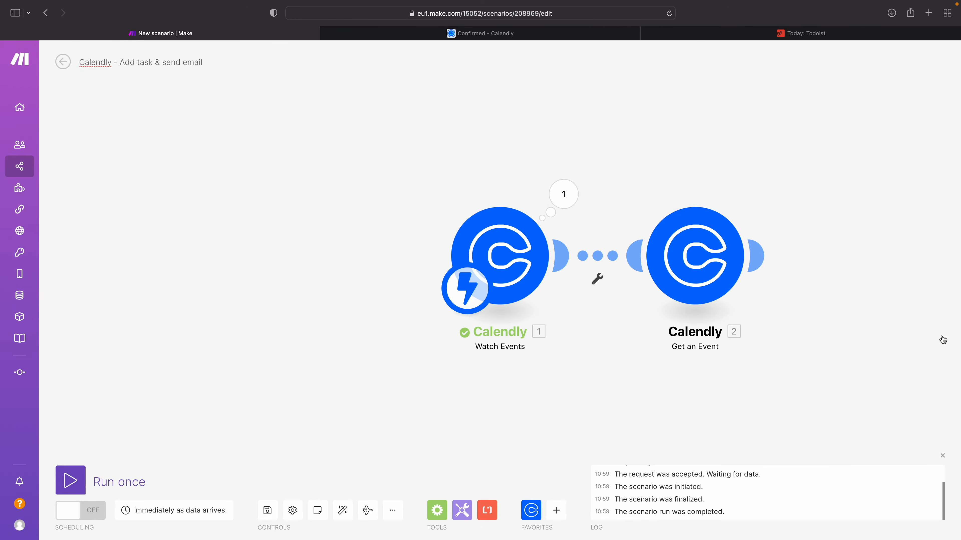
Step: Save the scenario and run it once, and switch to the Calendly booking page
{"action": "left_click", "coordinate": [262, 512]}
{"action": "left_click", "coordinate": [85, 483]}
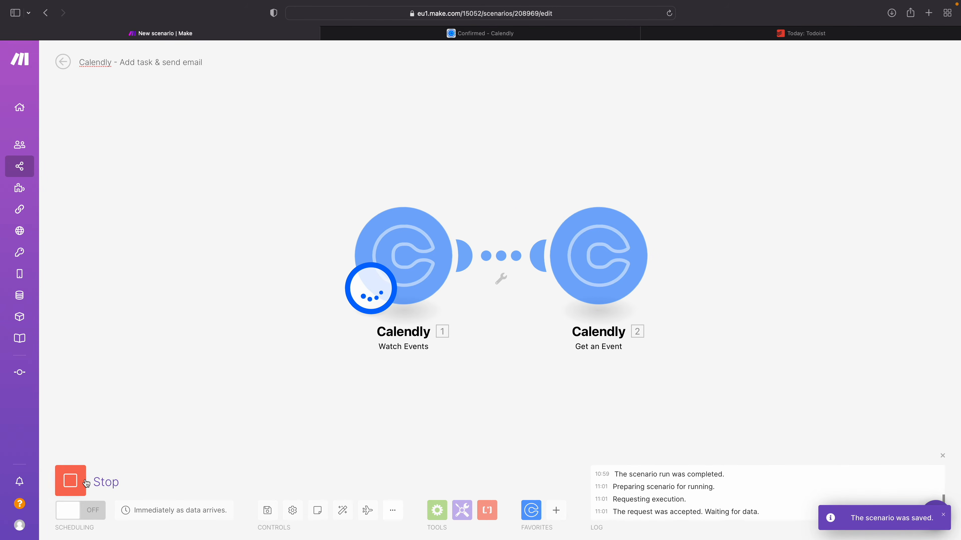
{"action": "key", "text": "ctrl+Tab"}
Step: Choose the 09:00 slot on Wednesday, May 4, 2022 for the Example Call
{"action": "left_click", "coordinate": [660, 124]}
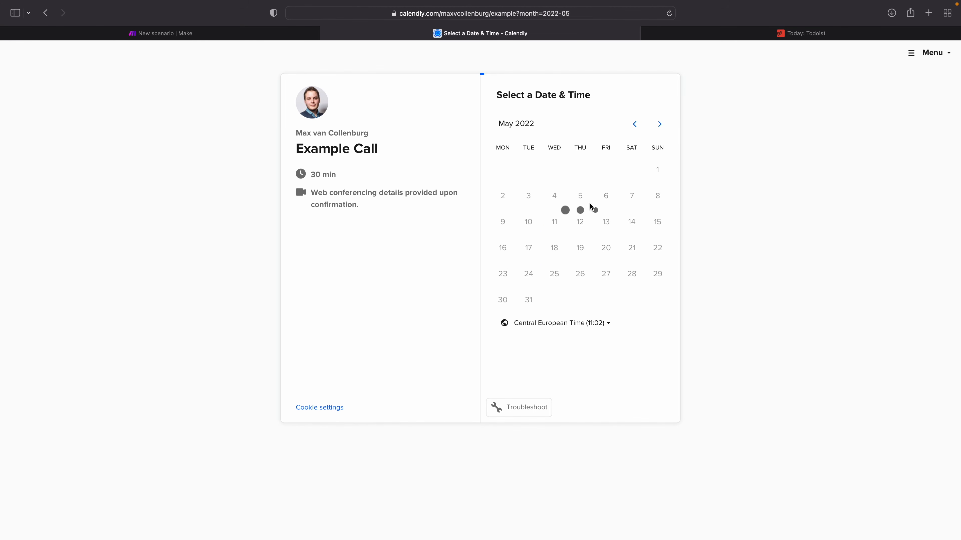
{"action": "left_click", "coordinate": [553, 199]}
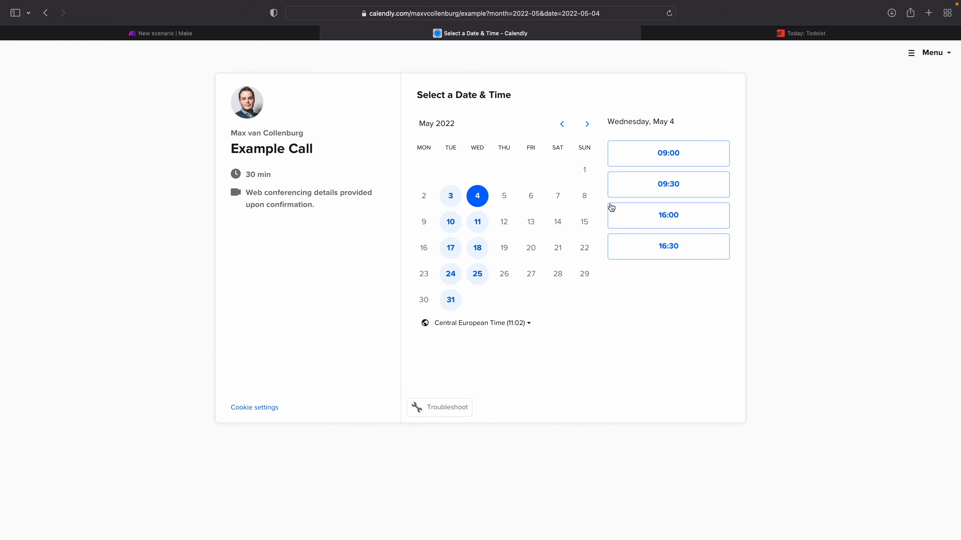
{"action": "left_click", "coordinate": [668, 167]}
{"action": "left_click", "coordinate": [698, 159]}
Step: Enter the sample invitee's first name, last name and e-mail in the booking details
{"action": "left_click", "coordinate": [449, 124]}
{"action": "type", "text": "B"}
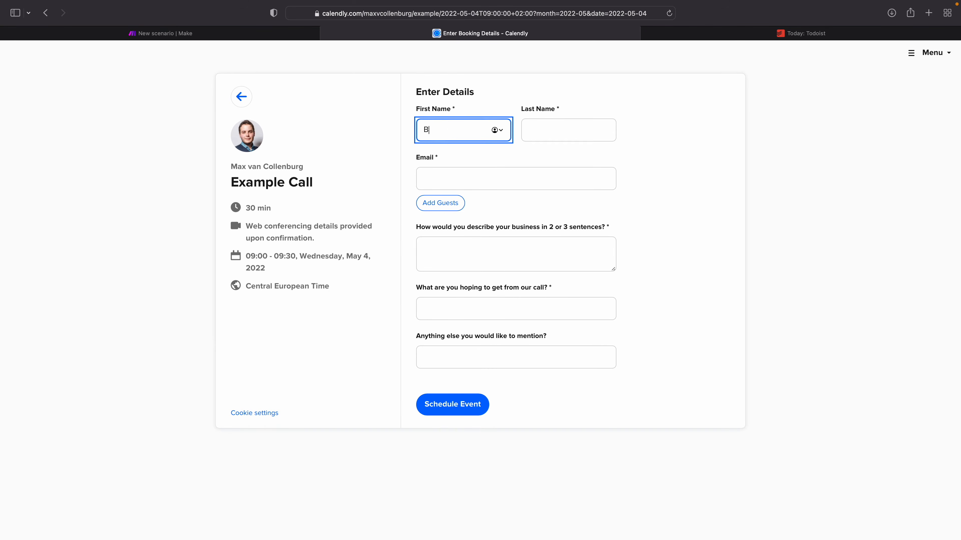
{"action": "type", "text": "en"}
{"action": "key", "text": "Tab"}
{"action": "type", "text": "Doe"}
{"action": "key", "text": "Tab"}
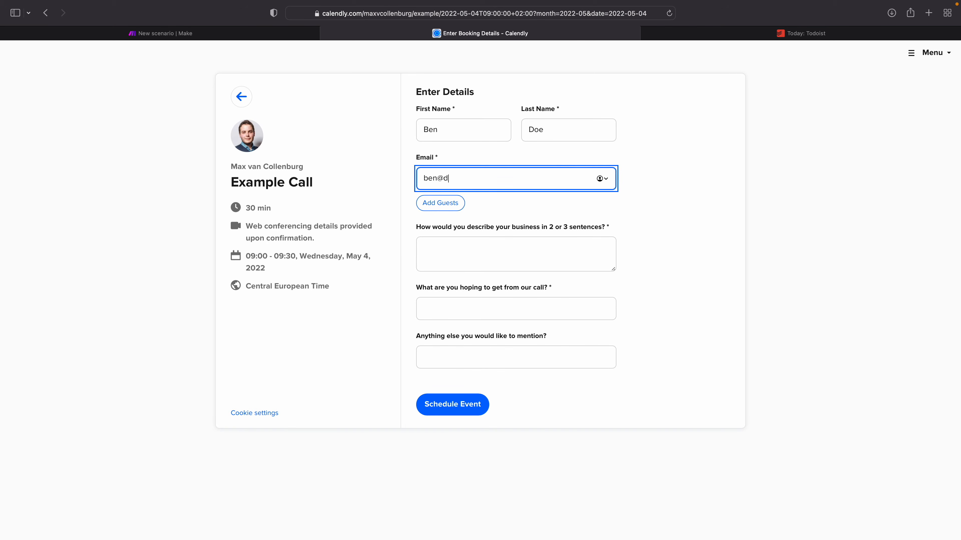
Step: Answer the three booking questions with "ertert", "ertertetr" and "erter", and schedule the event
{"action": "key", "text": "Tab"}
{"action": "type", "text": "ertert"}
{"action": "key", "text": "Tab"}
{"action": "type", "text": "ertertetr"}
{"action": "key", "text": "Tab"}
{"action": "type", "text": "erter"}
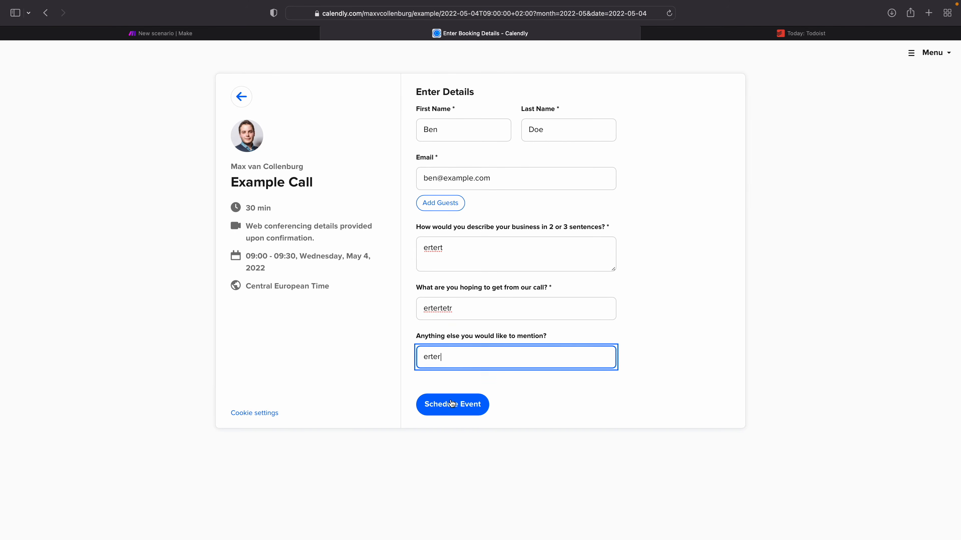
{"action": "left_click", "coordinate": [451, 403]}
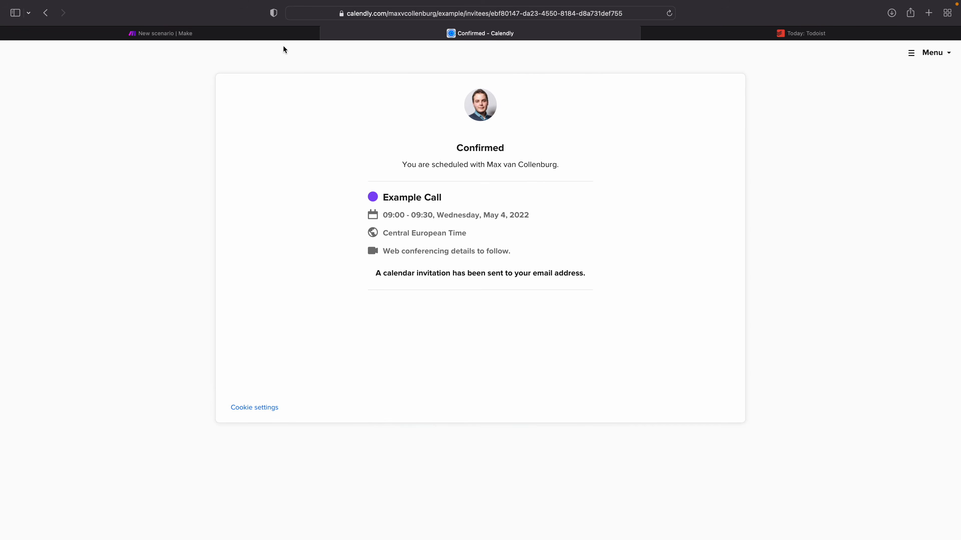
Step: Return to the Make scenario and inspect the invitee's e-mail and the three Questions And Answers items in the Watch Events output
{"action": "left_click", "coordinate": [278, 38]}
{"action": "left_click", "coordinate": [467, 194]}
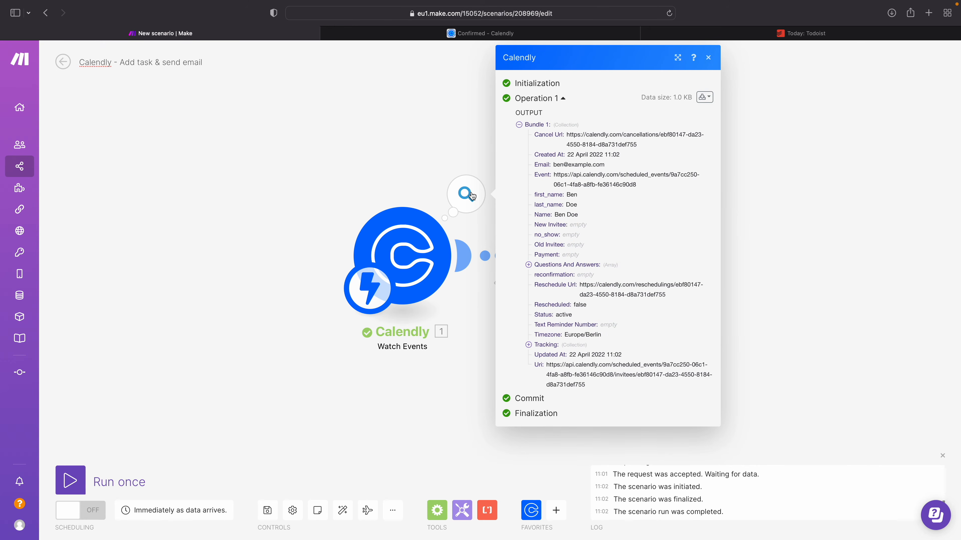
{"action": "left_click_drag", "start_coordinate": [553, 165], "coordinate": [608, 167]}
{"action": "left_click", "coordinate": [563, 266]}
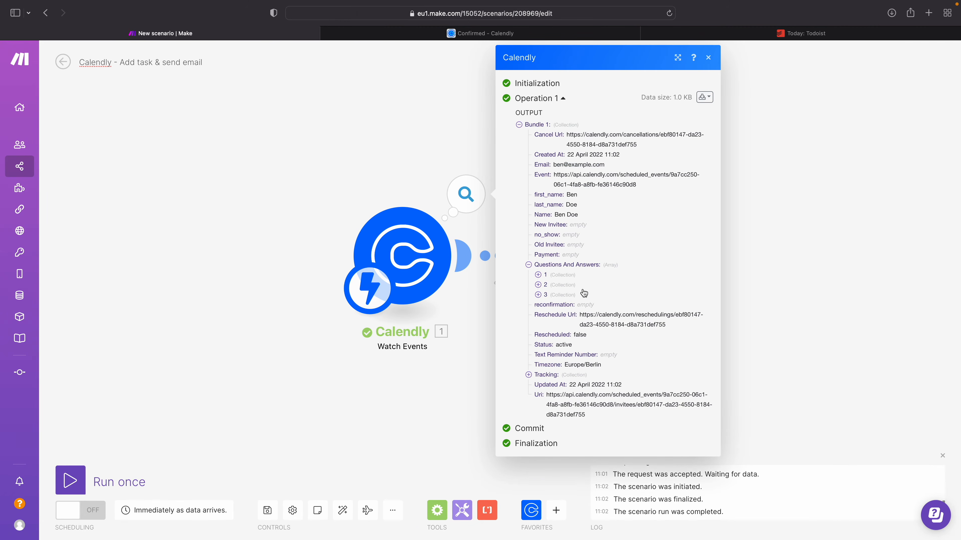
{"action": "left_click", "coordinate": [553, 275]}
{"action": "left_click", "coordinate": [550, 324]}
{"action": "left_click", "coordinate": [551, 366]}
{"action": "left_click", "coordinate": [376, 443]}
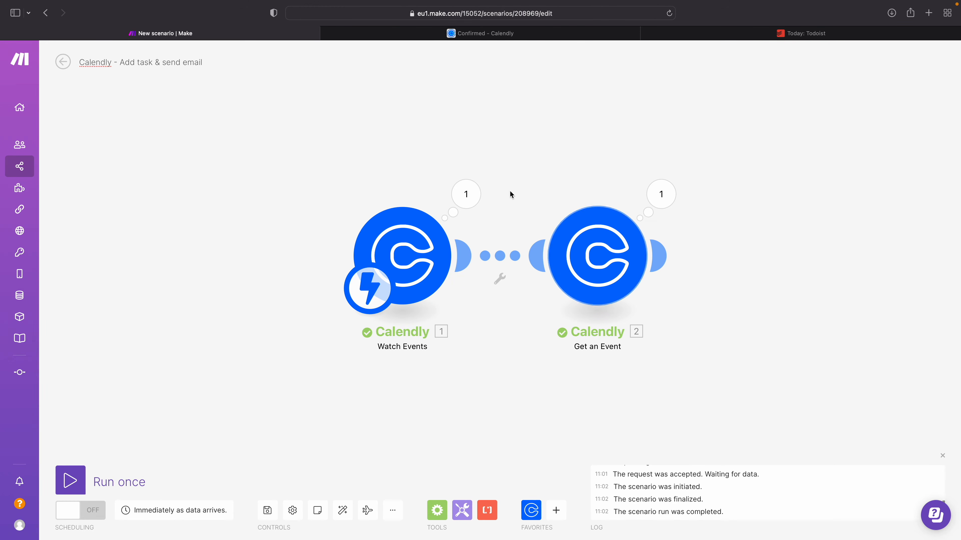
Step: Check the Event URI in the Watch Events output and close the output
{"action": "left_click", "coordinate": [466, 194]}
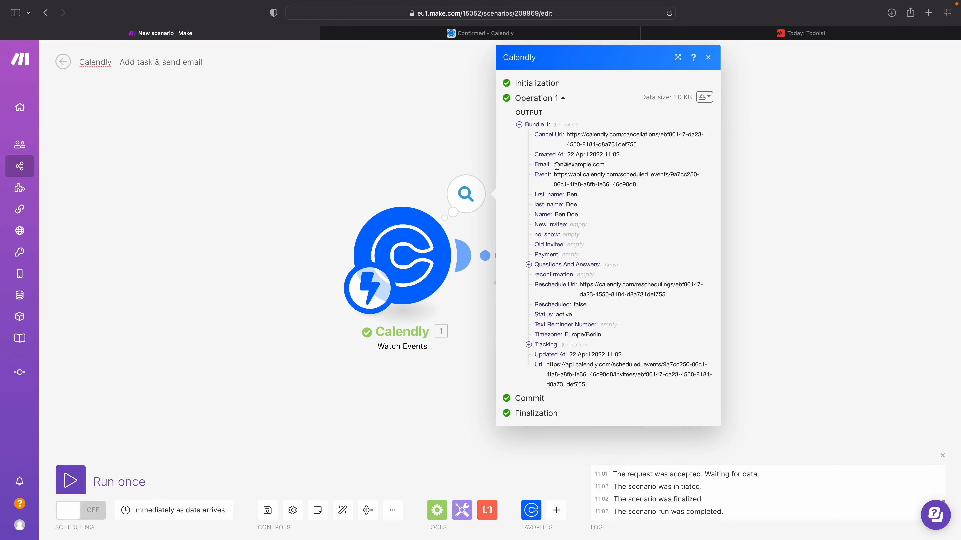
{"action": "triple_click", "coordinate": [558, 176]}
{"action": "left_click", "coordinate": [401, 123]}
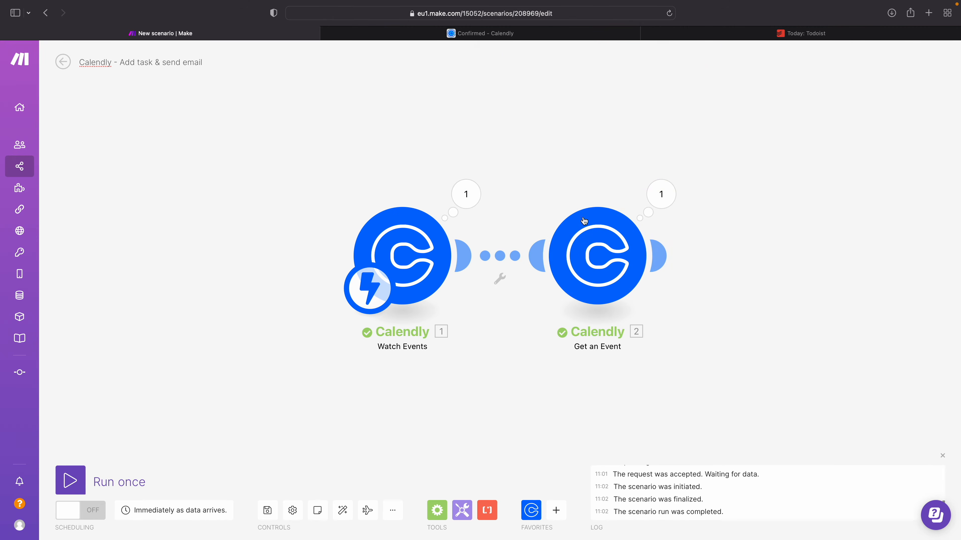
Step: Examine the Created At, Start Time and End Time fields in the Get an Event output, and close it
{"action": "left_click", "coordinate": [661, 195]}
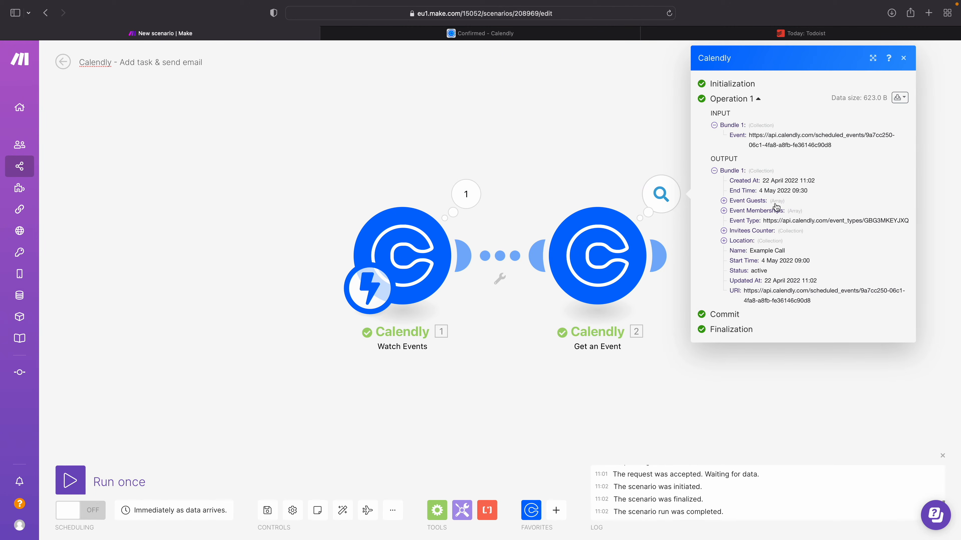
{"action": "left_click_drag", "start_coordinate": [730, 181], "coordinate": [813, 181]}
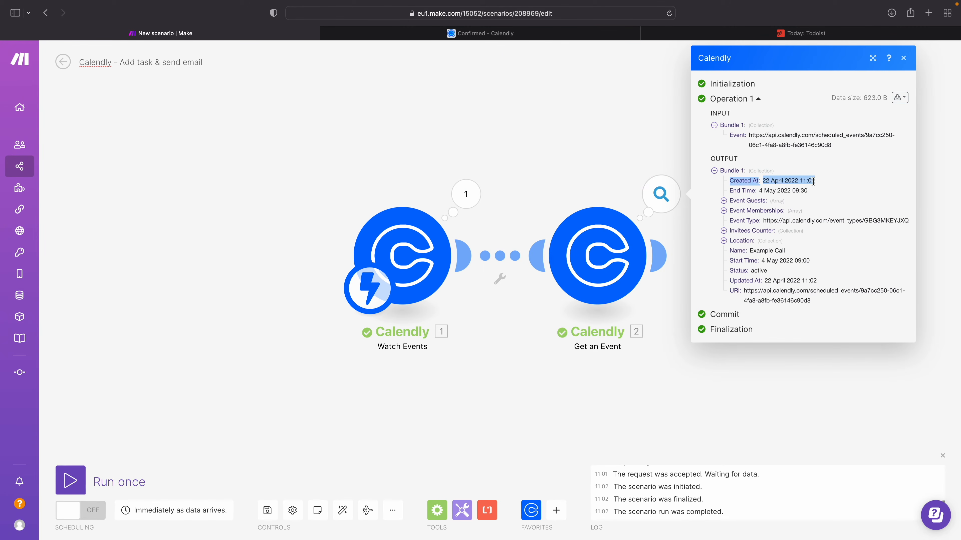
{"action": "left_click_drag", "start_coordinate": [730, 261], "coordinate": [806, 264]}
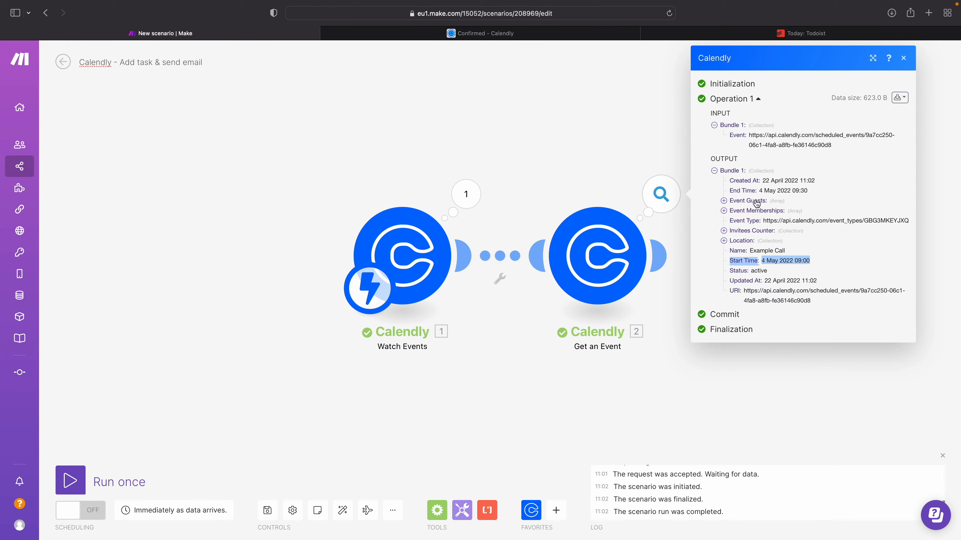
{"action": "left_click_drag", "start_coordinate": [732, 187], "coordinate": [799, 191]}
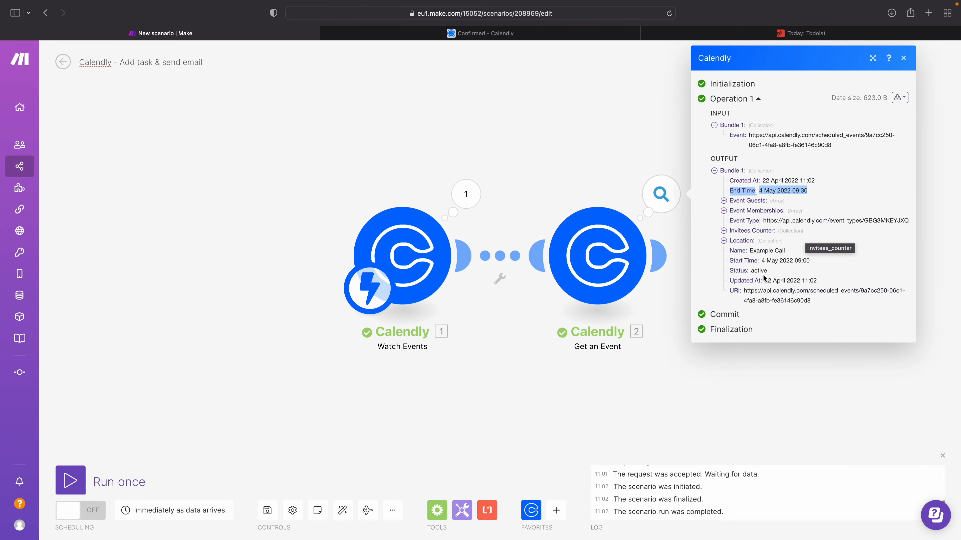
{"action": "left_click", "coordinate": [736, 261]}
{"action": "triple_click", "coordinate": [737, 262]}
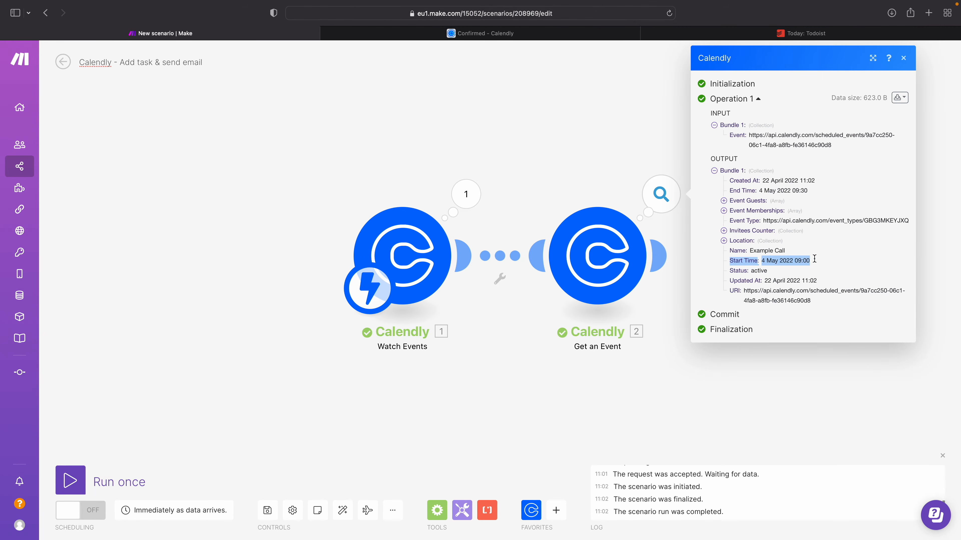
{"action": "left_click", "coordinate": [516, 173]}
Step: Add a Todoist Create a Task module after the Get an Event module
{"action": "left_click", "coordinate": [660, 256]}
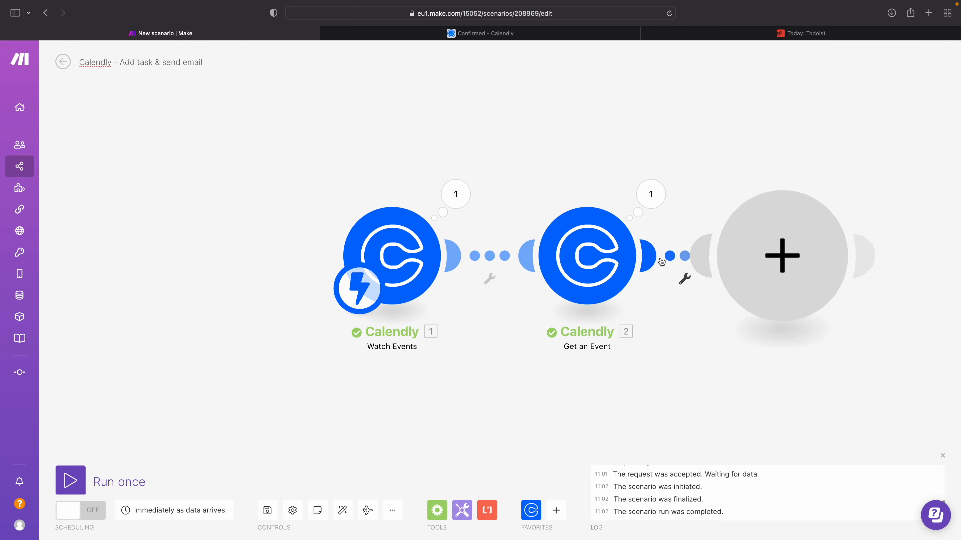
{"action": "type", "text": "todoist"}
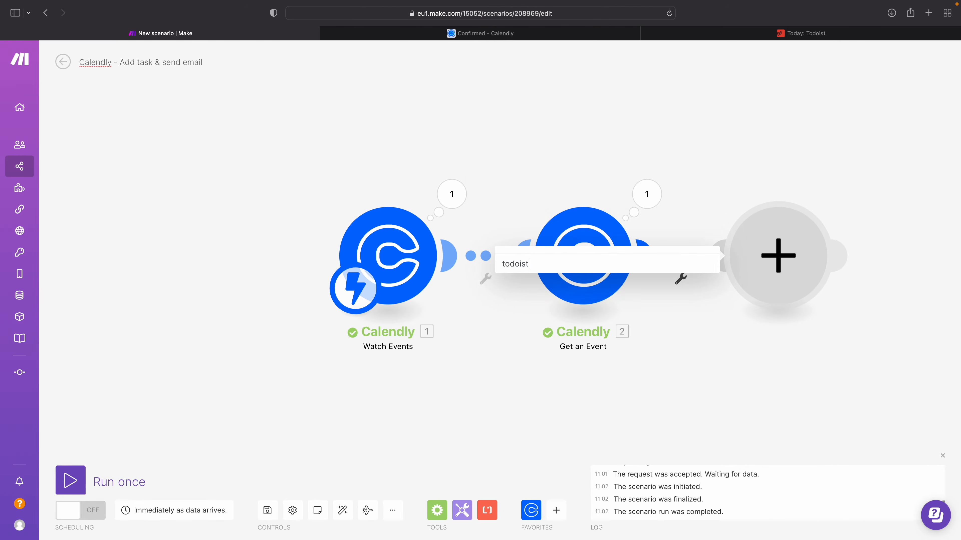
{"action": "left_click", "coordinate": [567, 250]}
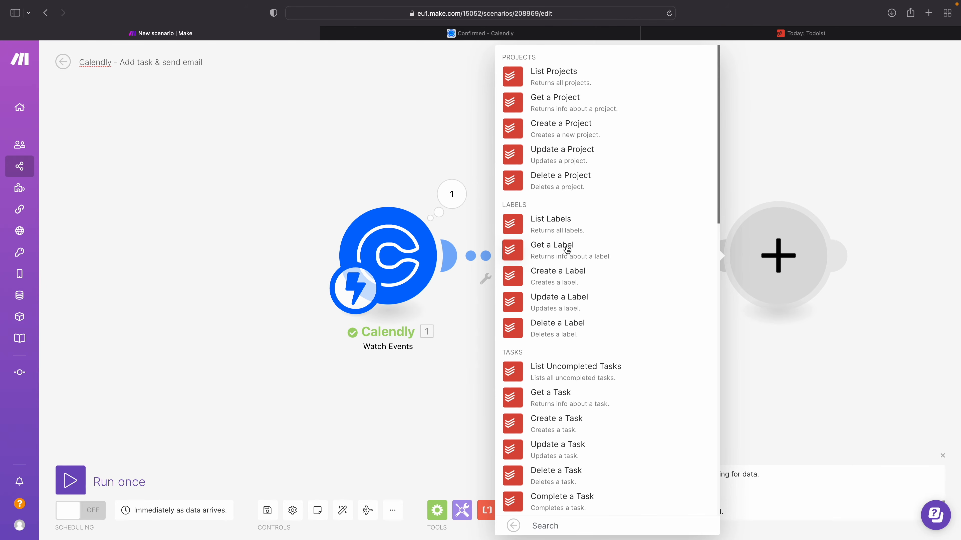
{"action": "left_click", "coordinate": [568, 429]}
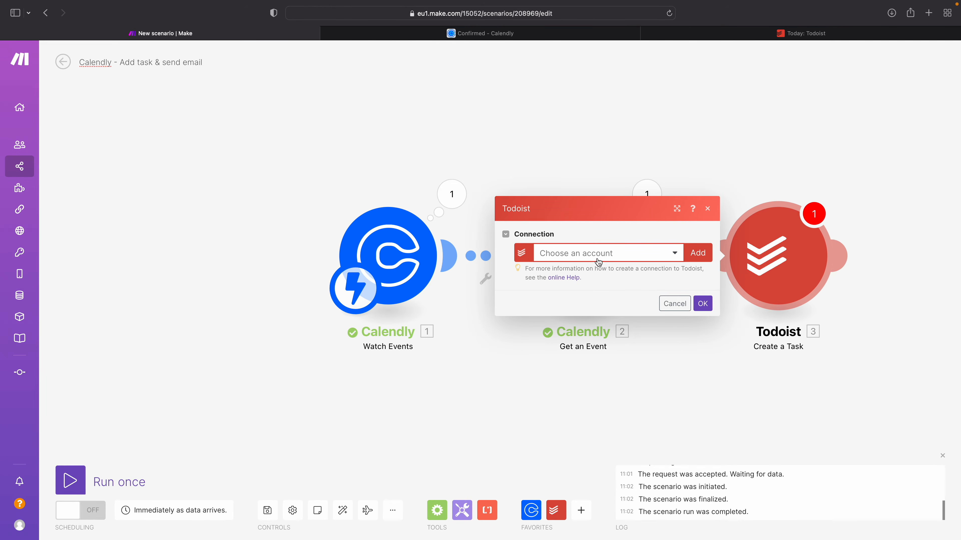
Step: Create a connection named "Todoist" for the Create a Task module
{"action": "left_click", "coordinate": [694, 256]}
{"action": "double_click", "coordinate": [798, 217]}
{"action": "key", "text": "BackSpace"}
{"action": "key", "text": "BackSpace"}
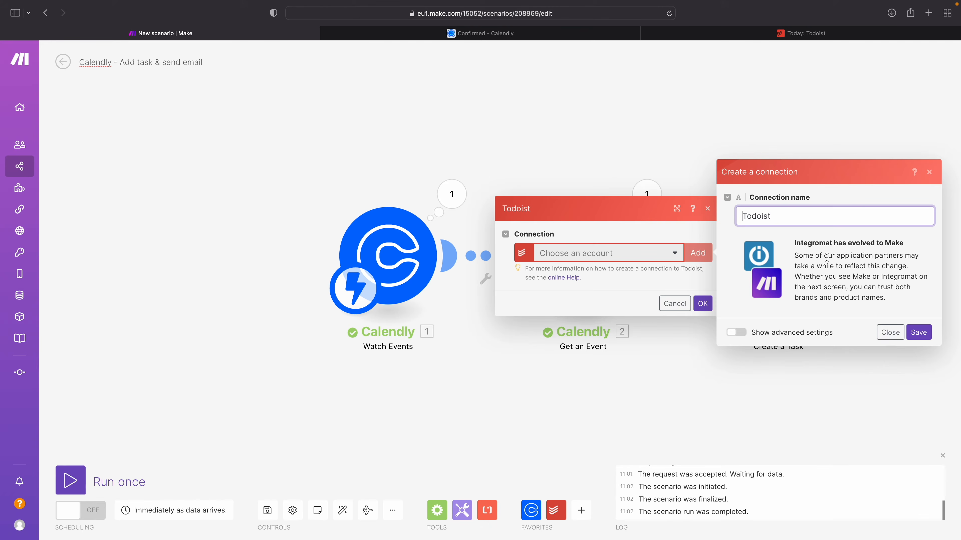
{"action": "left_click", "coordinate": [919, 332]}
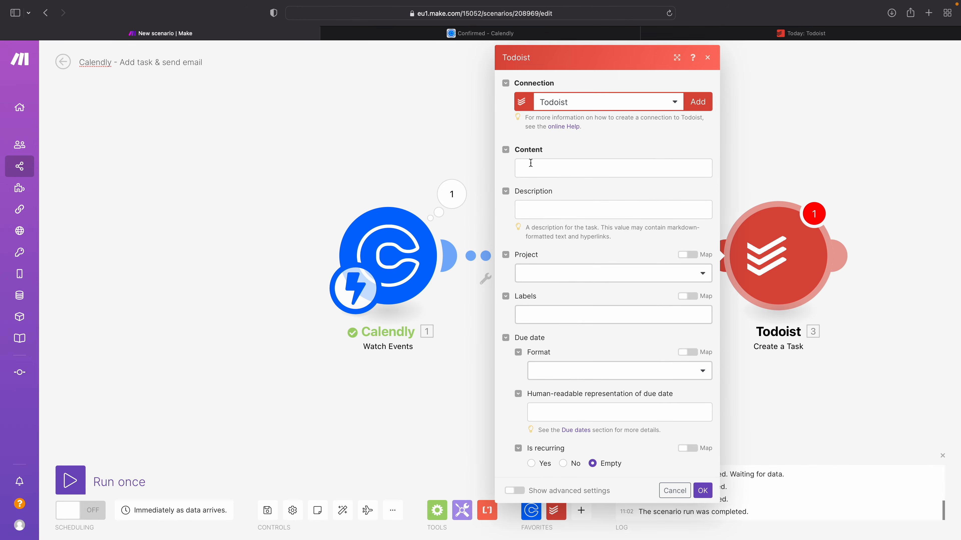
Step: Set the task's Content to "Appointment with" followed by the first_name and last_name values from Watch Events
{"action": "left_click", "coordinate": [534, 161]}
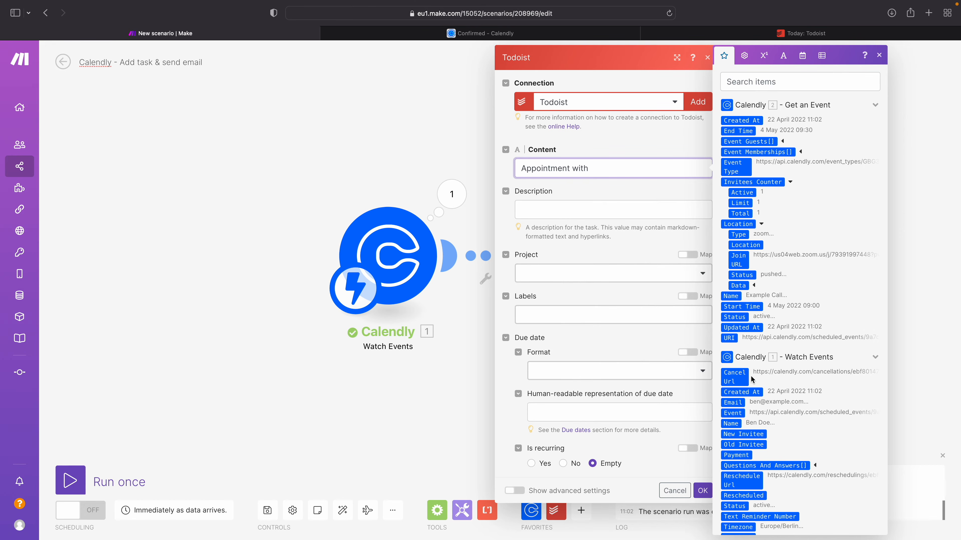
{"action": "scroll", "coordinate": [751, 378], "scroll_direction": "down", "scroll_amount": 5}
{"action": "scroll", "coordinate": [761, 375], "scroll_direction": "down", "scroll_amount": 2}
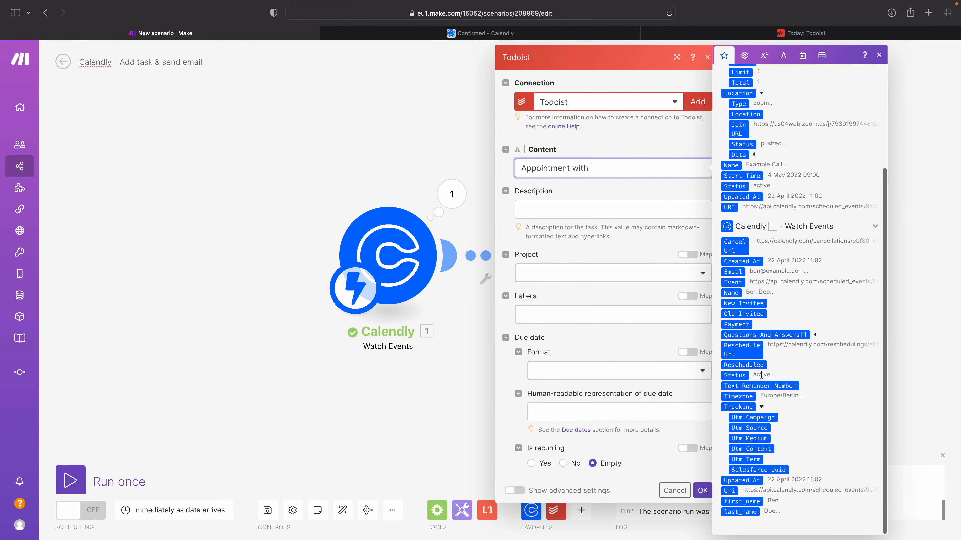
{"action": "left_click", "coordinate": [742, 503]}
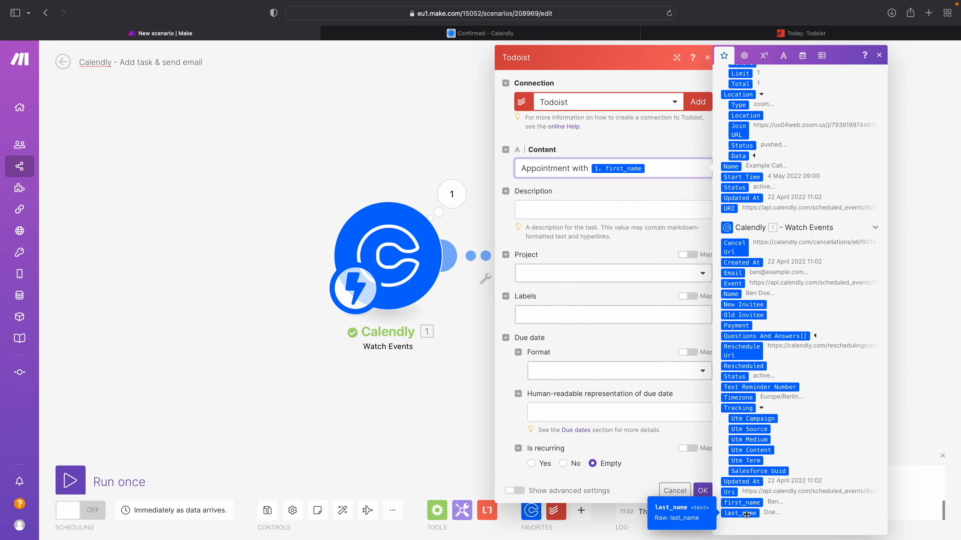
{"action": "left_click", "coordinate": [746, 514]}
{"action": "left_click", "coordinate": [569, 228]}
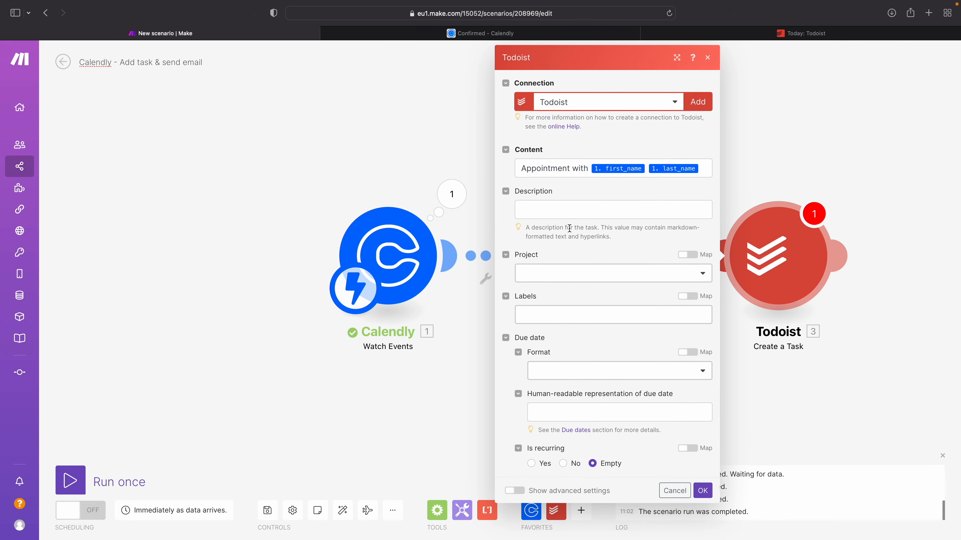
Step: Put the task in the Tasks project and set its due date to the Date and time format with Start Time from Get an Event
{"action": "left_click", "coordinate": [544, 275]}
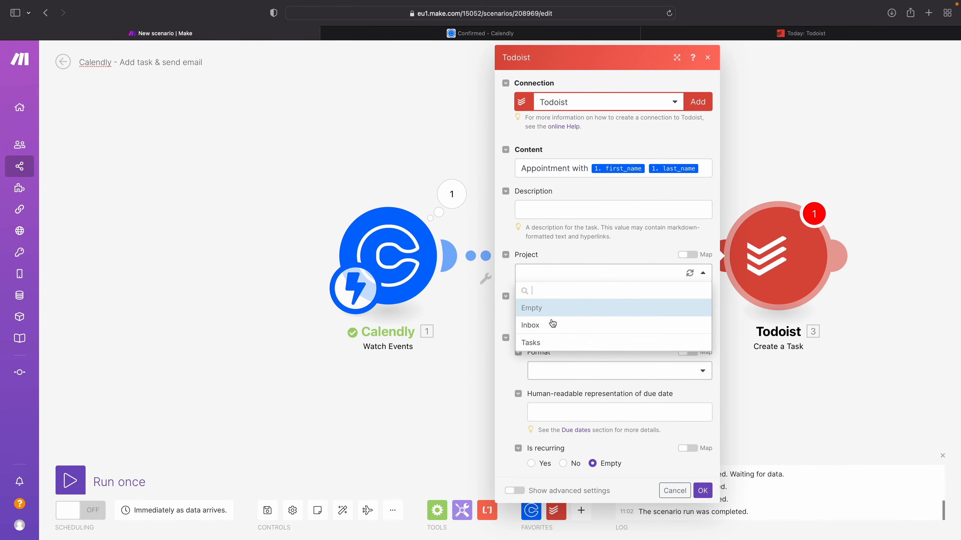
{"action": "left_click", "coordinate": [534, 342]}
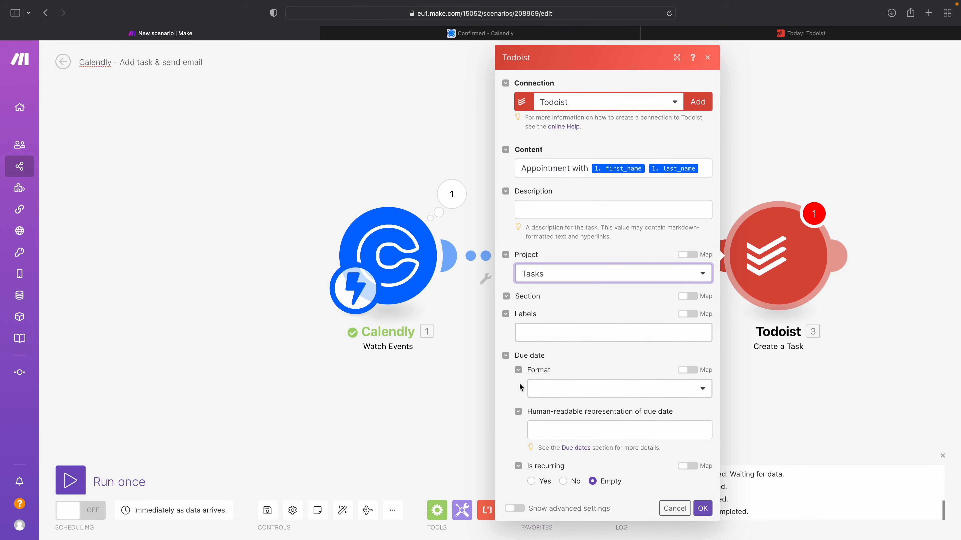
{"action": "left_click", "coordinate": [546, 410]}
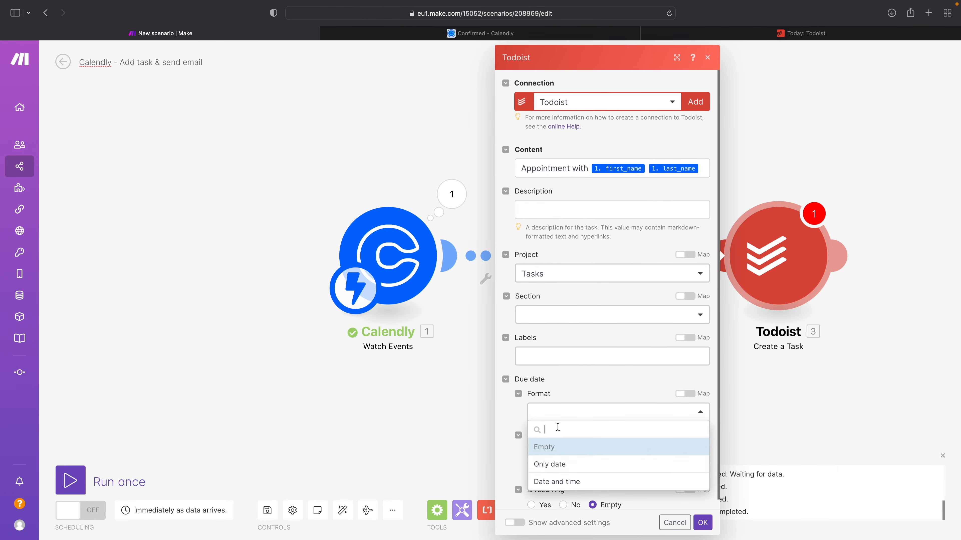
{"action": "left_click", "coordinate": [540, 484]}
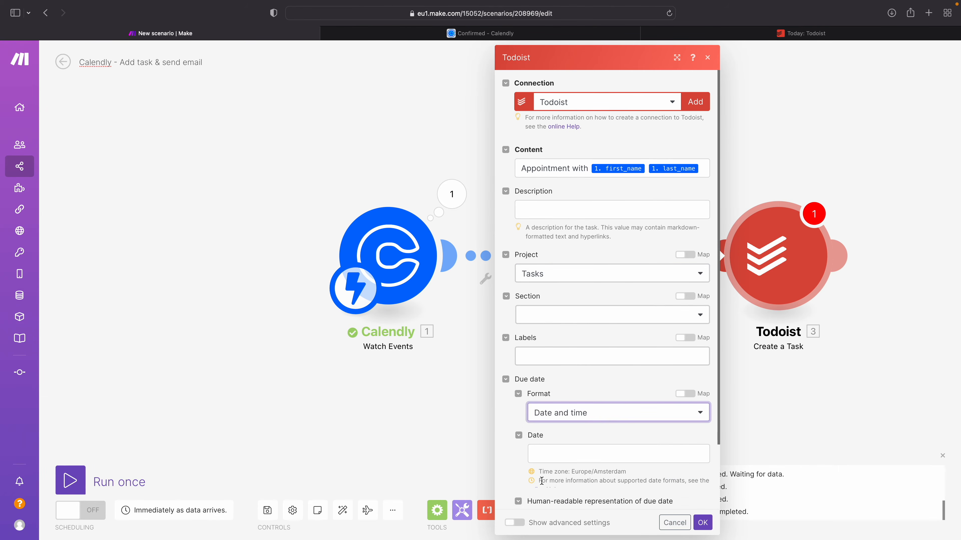
{"action": "left_click", "coordinate": [565, 456]}
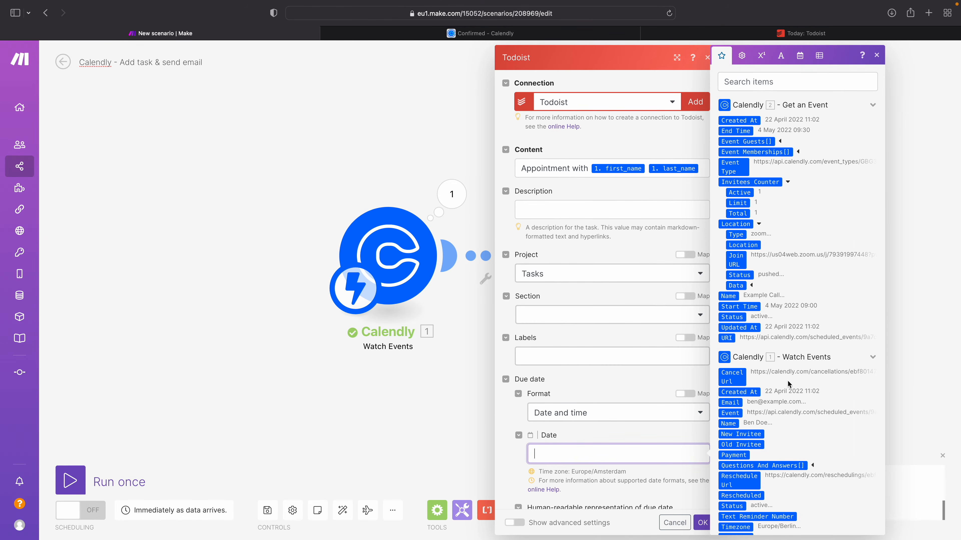
{"action": "left_click", "coordinate": [745, 307]}
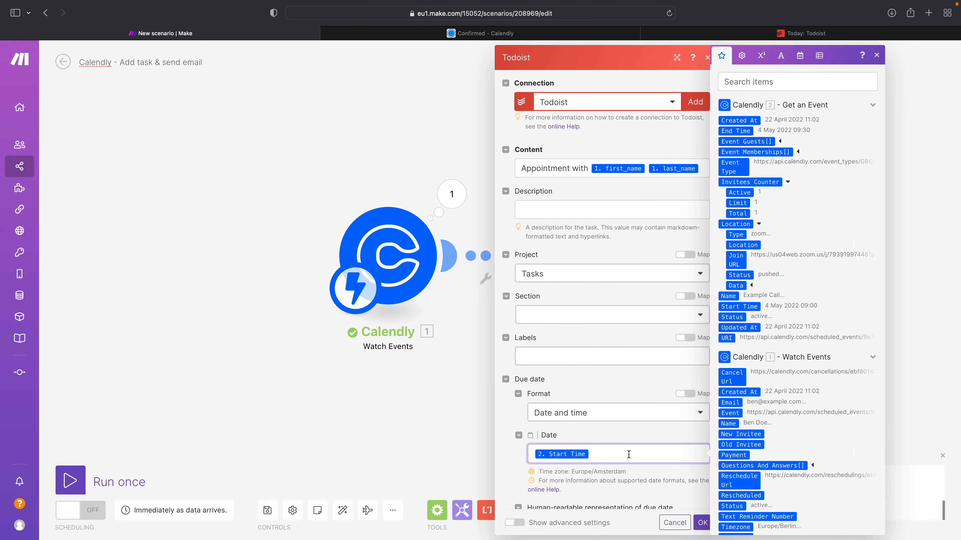
{"action": "left_click", "coordinate": [632, 473]}
{"action": "left_click", "coordinate": [702, 522]}
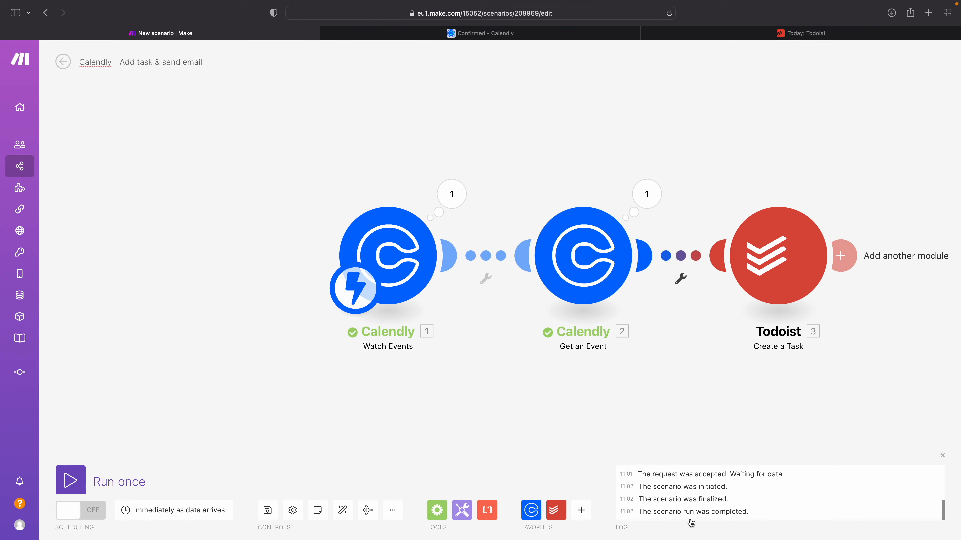
Step: Run the scenario once, switch to Calendly, and choose the 16:30 slot on Wednesday, May 4 for another Example Call
{"action": "left_click", "coordinate": [70, 480]}
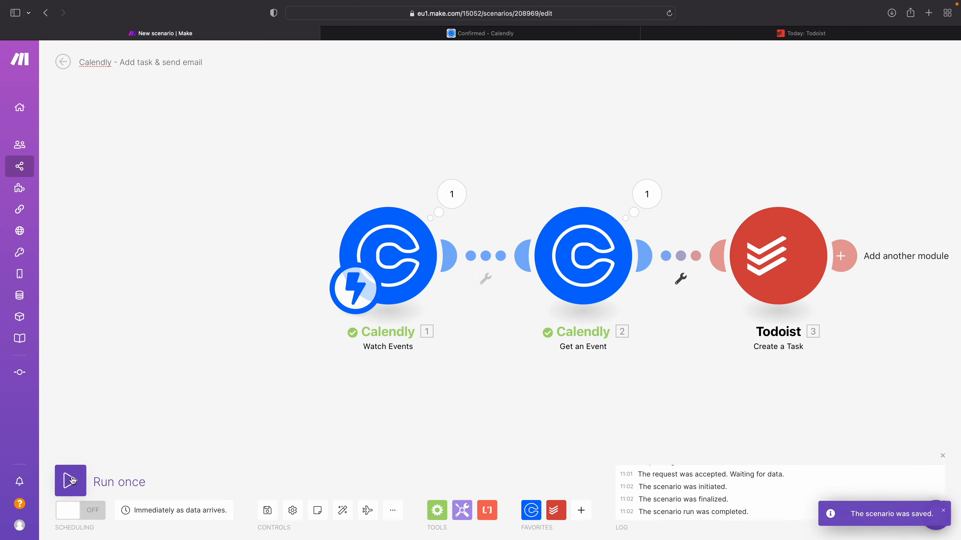
{"action": "key", "text": "ctrl+Tab"}
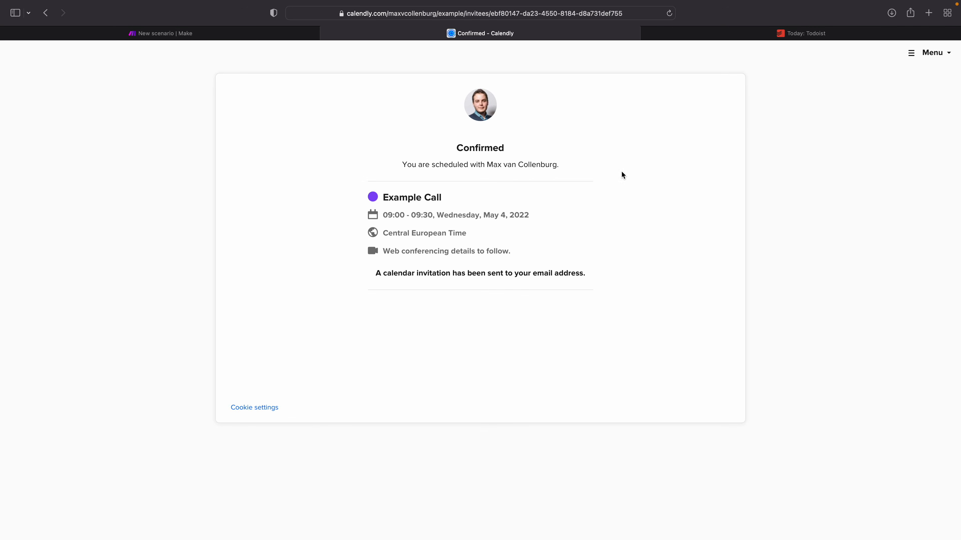
{"action": "left_click", "coordinate": [46, 12]}
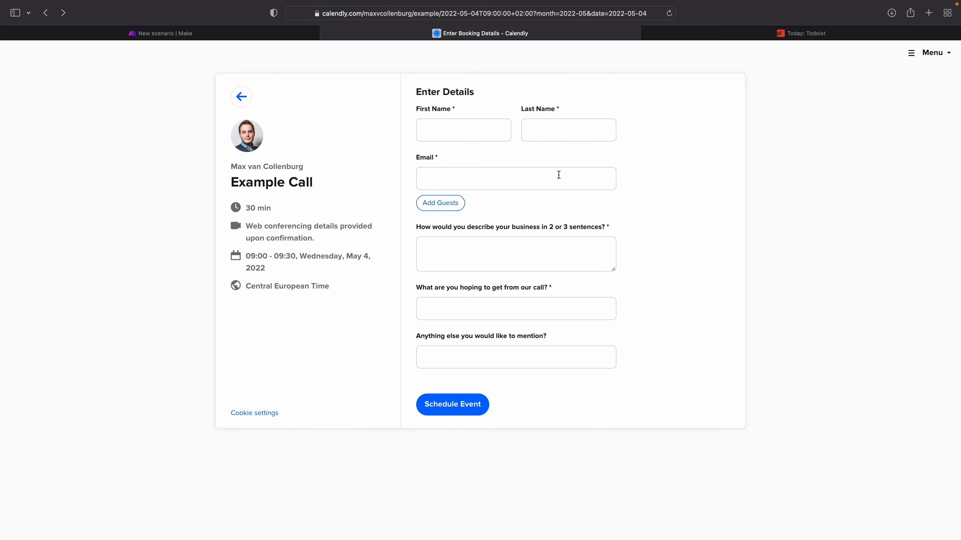
{"action": "left_click", "coordinate": [244, 99]}
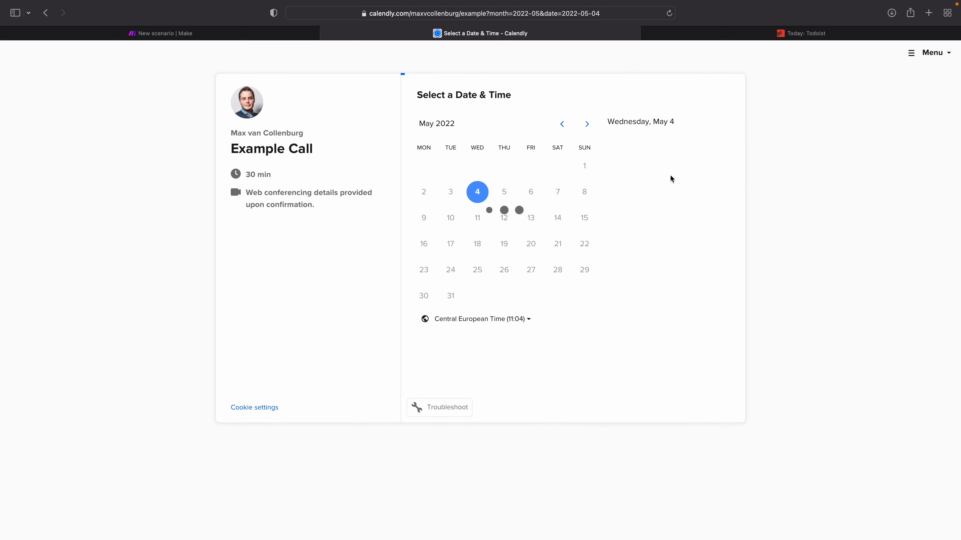
{"action": "left_click", "coordinate": [639, 218]}
{"action": "left_click", "coordinate": [692, 223]}
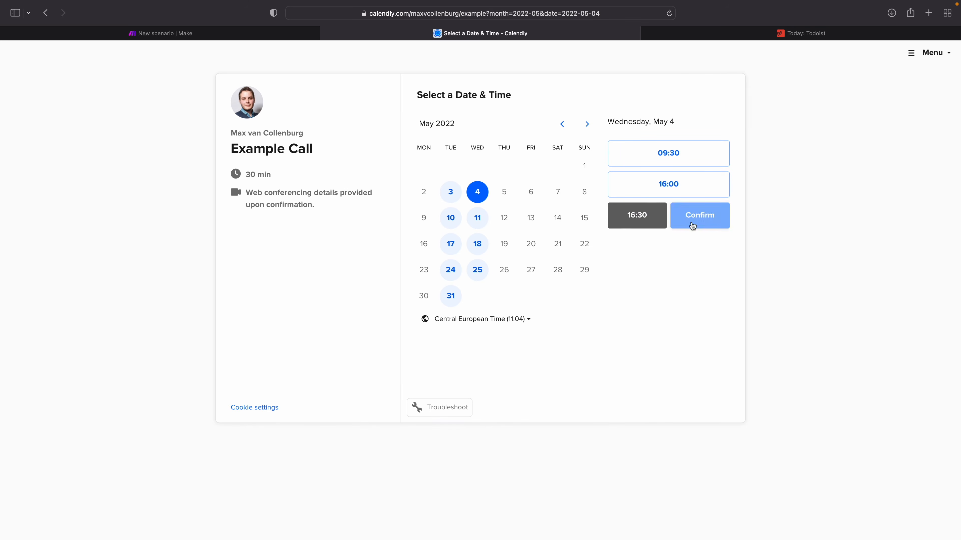
Step: Enter the invitee's first name, last name and email, answer the three booking questions with placeholder text, and schedule the event
{"action": "left_click", "coordinate": [431, 137]}
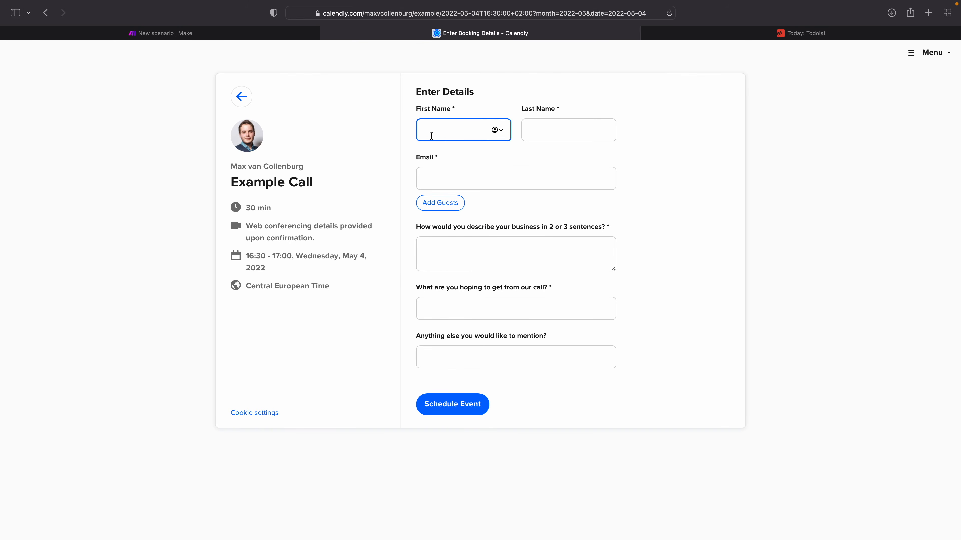
{"action": "type", "text": "Lara"}
{"action": "key", "text": "Tab"}
{"action": "type", "text": "Doe"}
{"action": "key", "text": "Tab"}
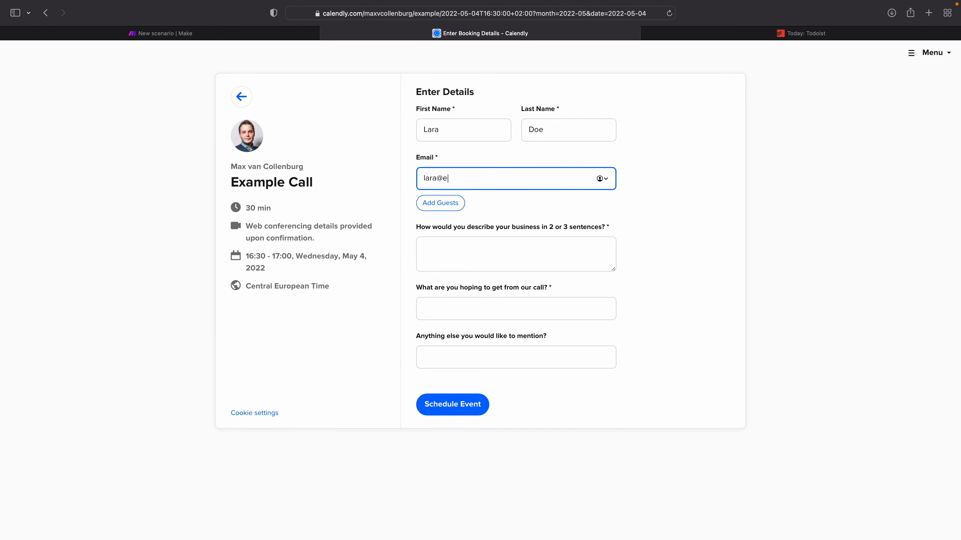
{"action": "left_click", "coordinate": [483, 244]}
{"action": "type", "text": "grtgert"}
{"action": "left_click", "coordinate": [466, 316]}
{"action": "type", "text": "rtgrteg"}
{"action": "left_click", "coordinate": [452, 358]}
{"action": "type", "text": "retgregr"}
{"action": "left_click", "coordinate": [442, 415]}
Step: Switch back to Make and examine the email and question answers in the Watch Events output and the Start Time in the Get an Event output
{"action": "key", "text": "ctrl+shift+Tab"}
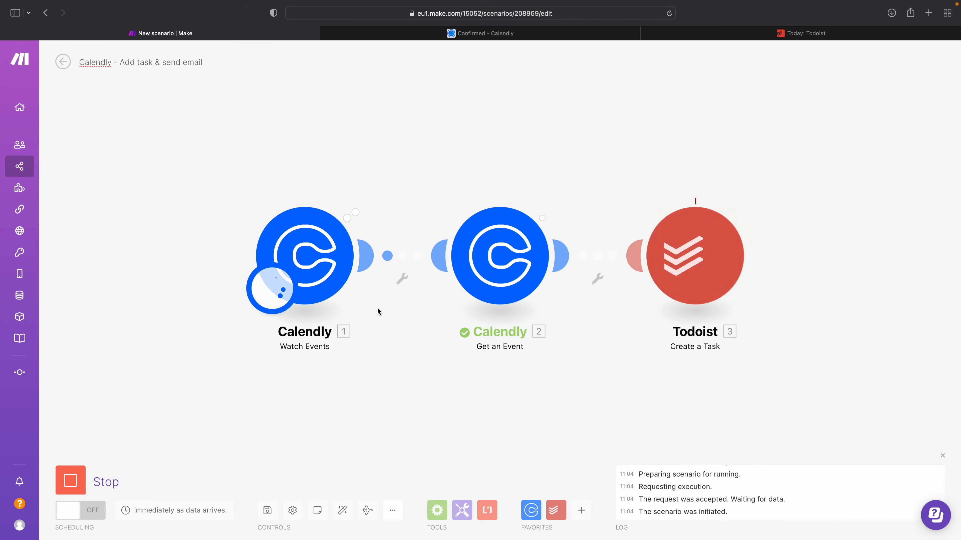
{"action": "left_click", "coordinate": [369, 194]}
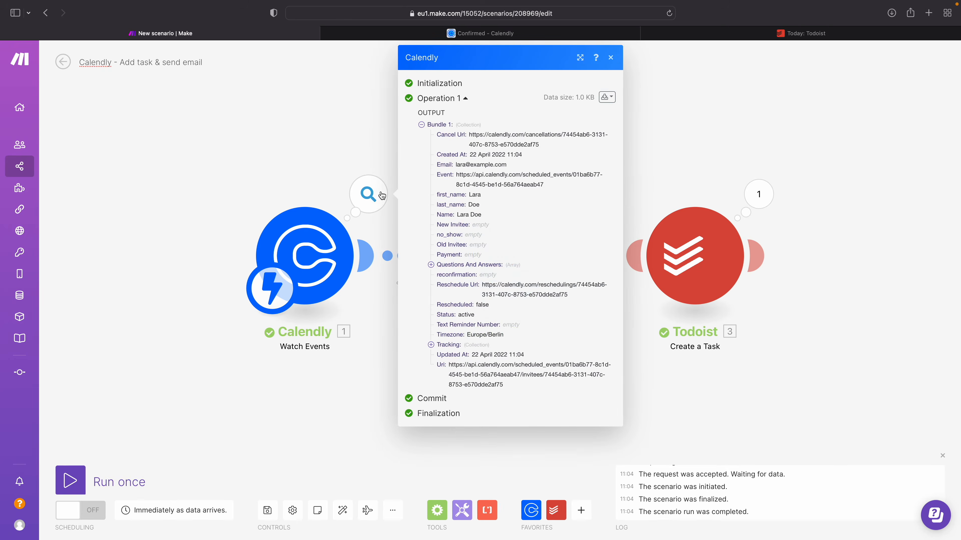
{"action": "triple_click", "coordinate": [460, 164]}
{"action": "left_click", "coordinate": [452, 264]}
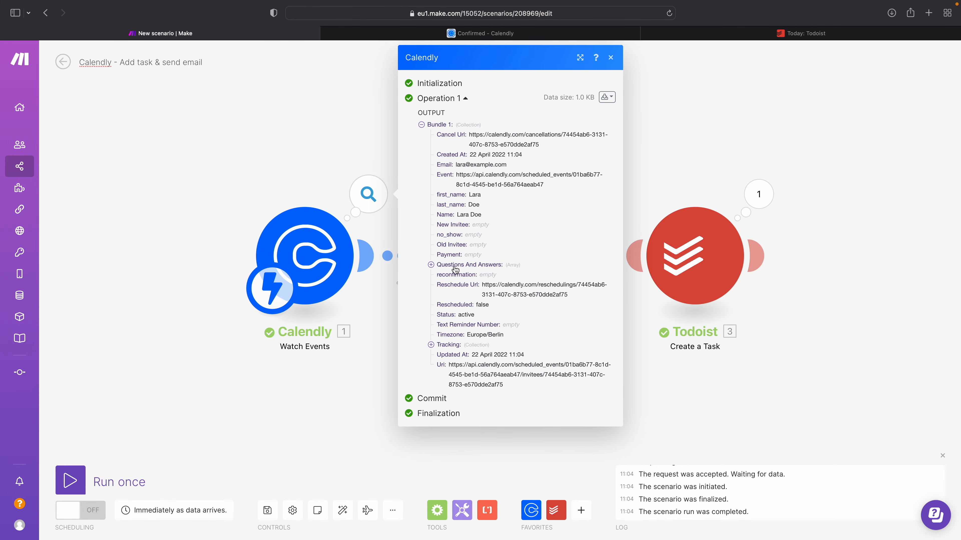
{"action": "left_click", "coordinate": [322, 165]}
{"action": "left_click", "coordinate": [554, 186]}
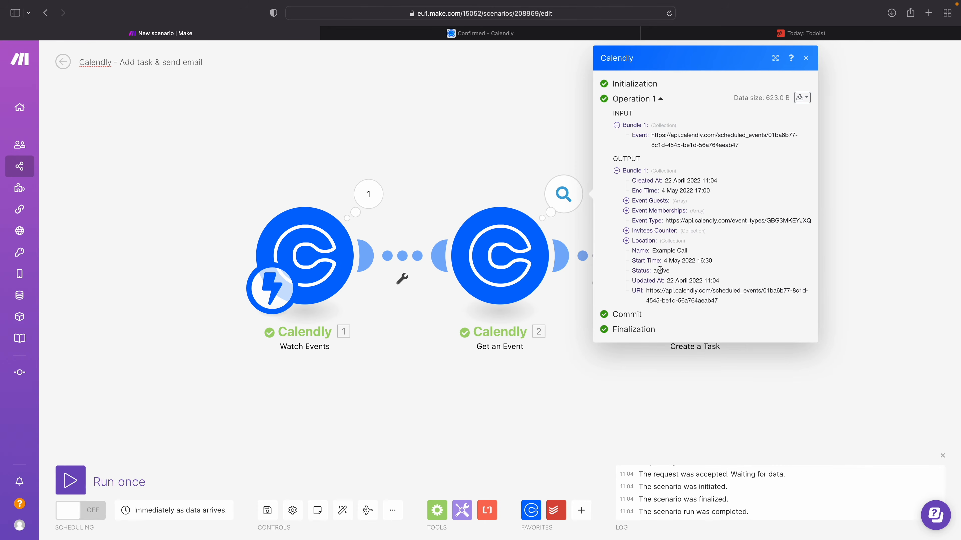
{"action": "triple_click", "coordinate": [648, 260]}
{"action": "left_click", "coordinate": [499, 144]}
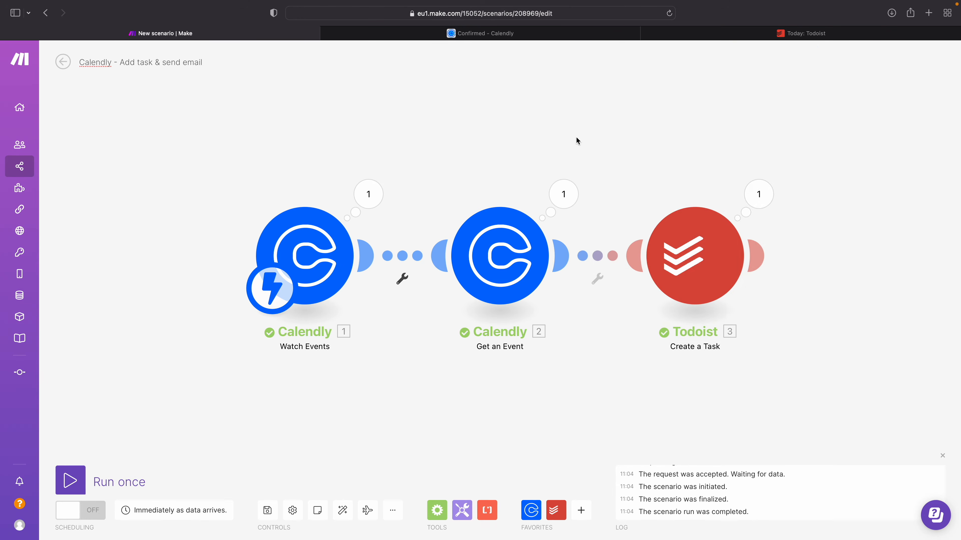
Step: Examine the Content value in the input bundle of the Todoist Create a Task run
{"action": "scroll", "coordinate": [389, 226], "scroll_direction": "right", "scroll_amount": 6}
{"action": "left_click", "coordinate": [528, 167]}
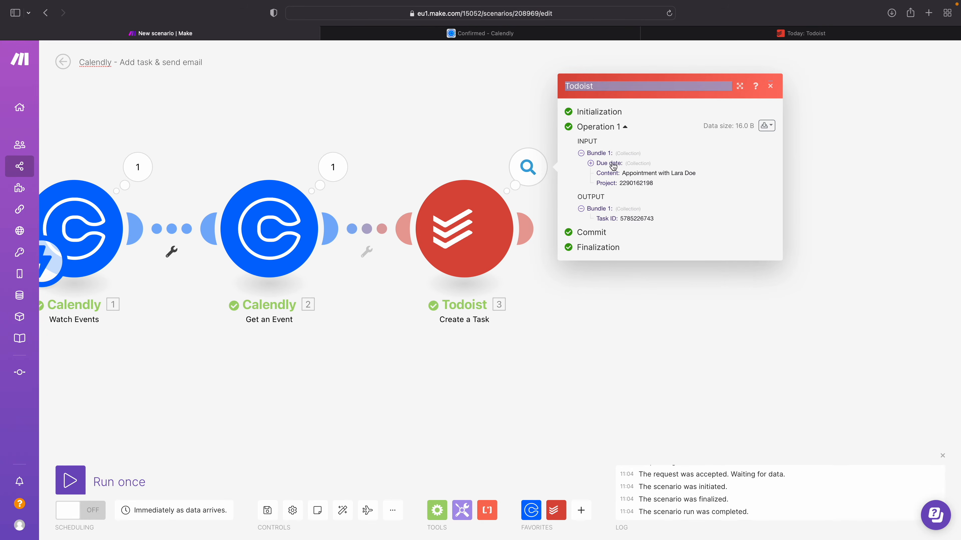
{"action": "left_click_drag", "start_coordinate": [622, 173], "coordinate": [696, 173]}
Step: Switch to Todoist and check the new task's due date in the Tasks project against the date and time on the Calendly confirmation page
{"action": "left_click", "coordinate": [753, 34]}
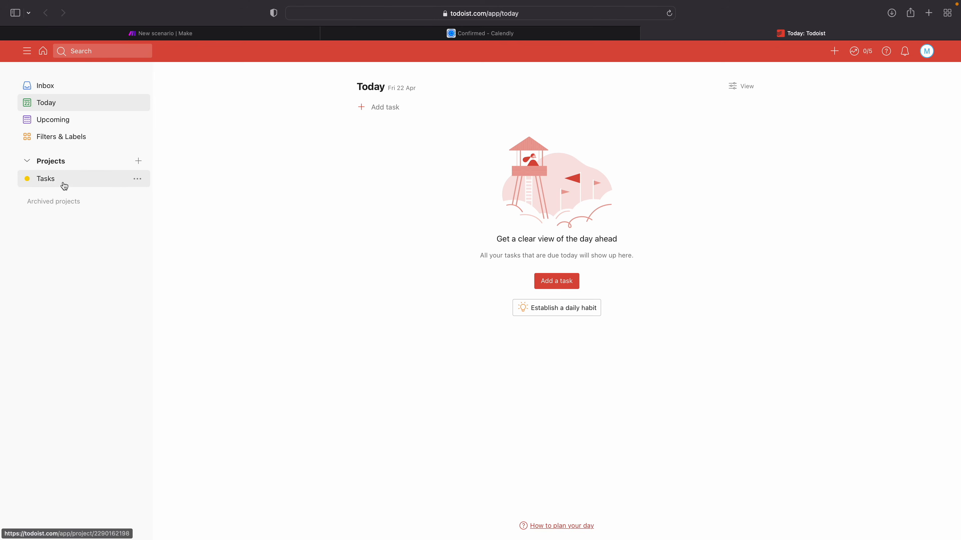
{"action": "left_click", "coordinate": [45, 179]}
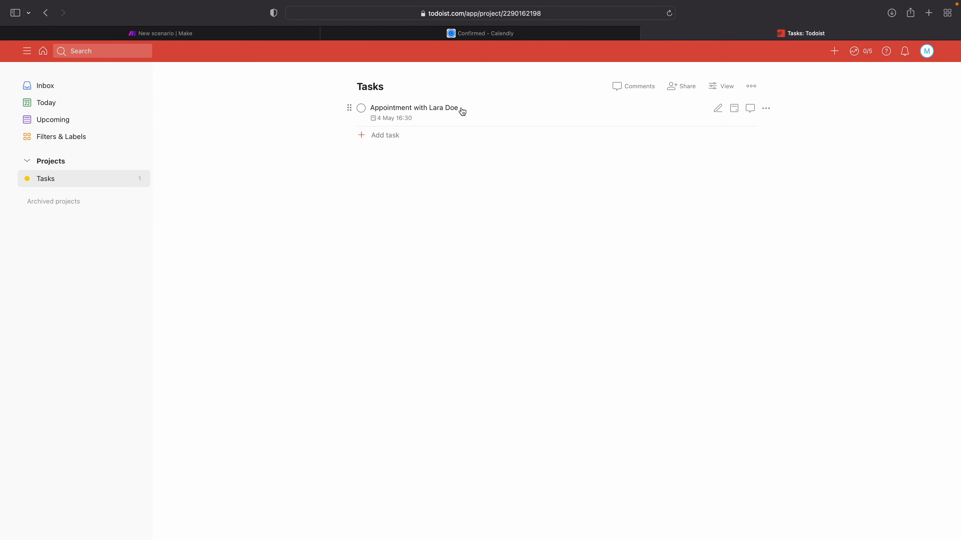
{"action": "mouse_move", "coordinate": [397, 121]}
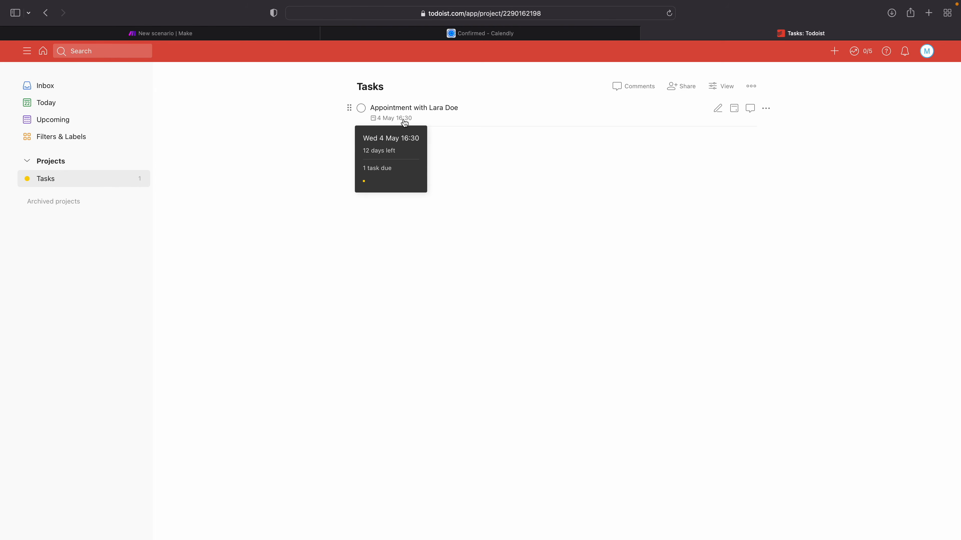
{"action": "left_click", "coordinate": [489, 37]}
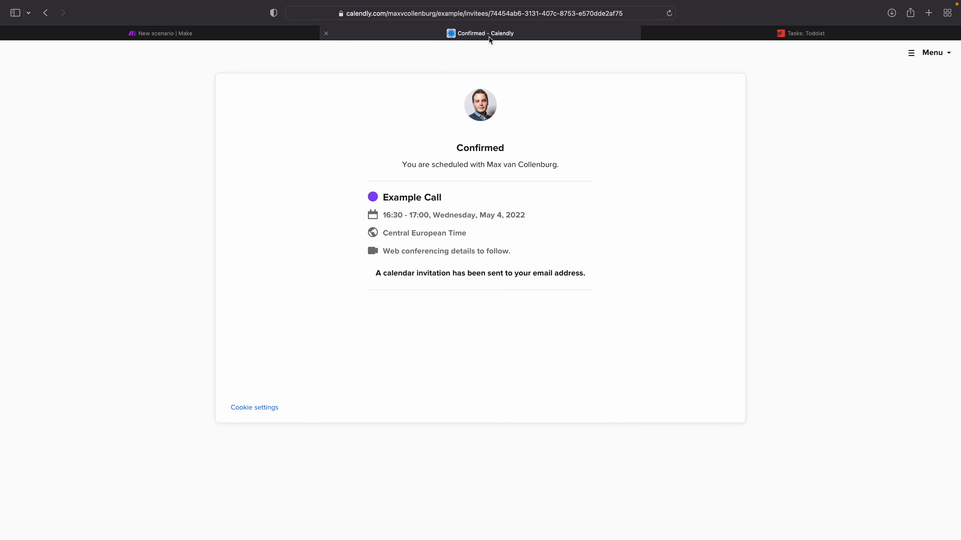
{"action": "left_click_drag", "start_coordinate": [385, 215], "coordinate": [416, 215]}
{"action": "left_click_drag", "start_coordinate": [477, 215], "coordinate": [525, 214]}
Step: Return to Make and add a Gmail Send an email module after the Todoist Create a Task module
{"action": "left_click", "coordinate": [263, 34]}
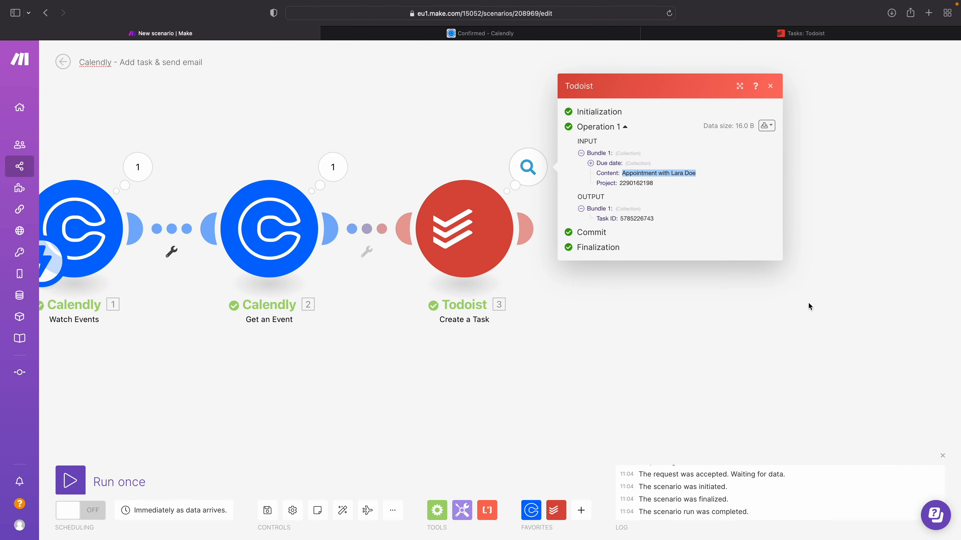
{"action": "left_click", "coordinate": [599, 335]}
{"action": "left_click", "coordinate": [534, 232]}
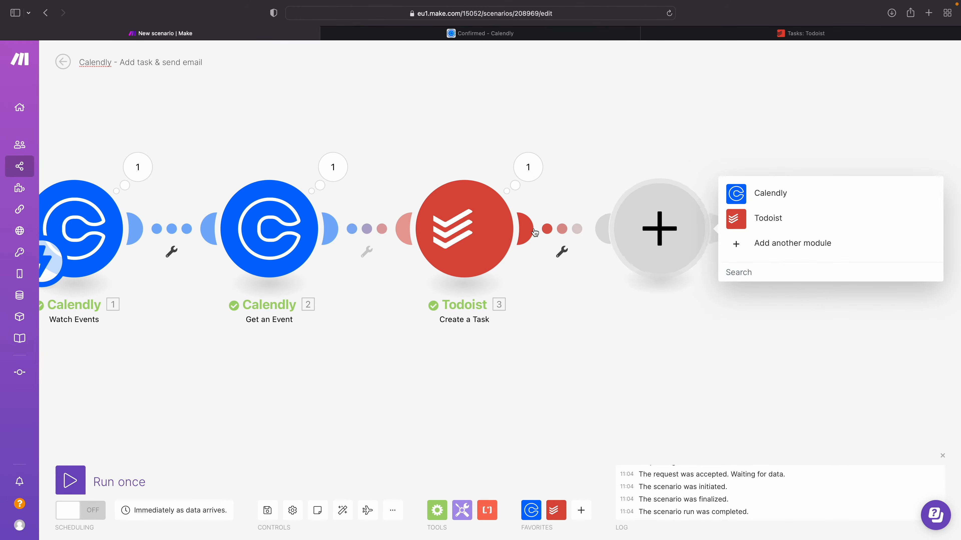
{"action": "type", "text": "gmail"}
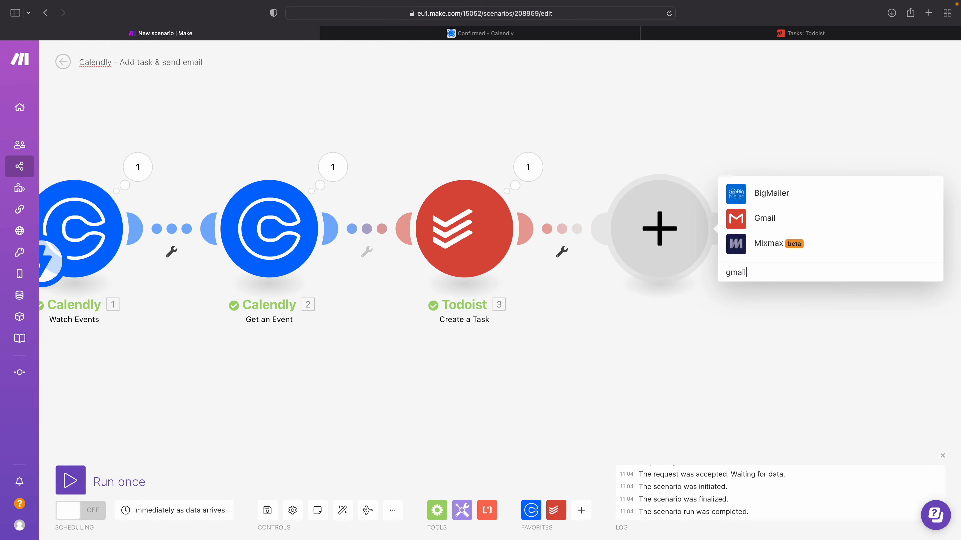
{"action": "left_click", "coordinate": [770, 226]}
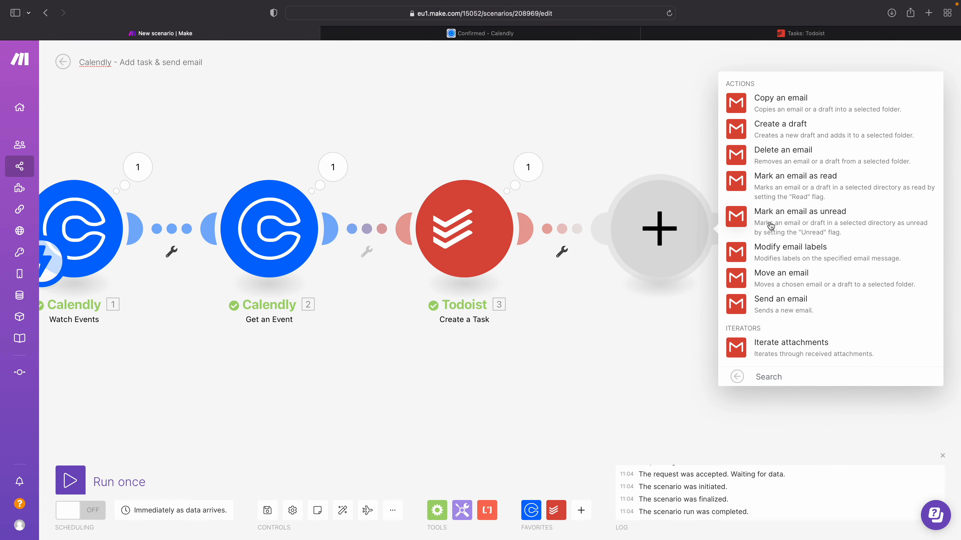
{"action": "left_click", "coordinate": [776, 307]}
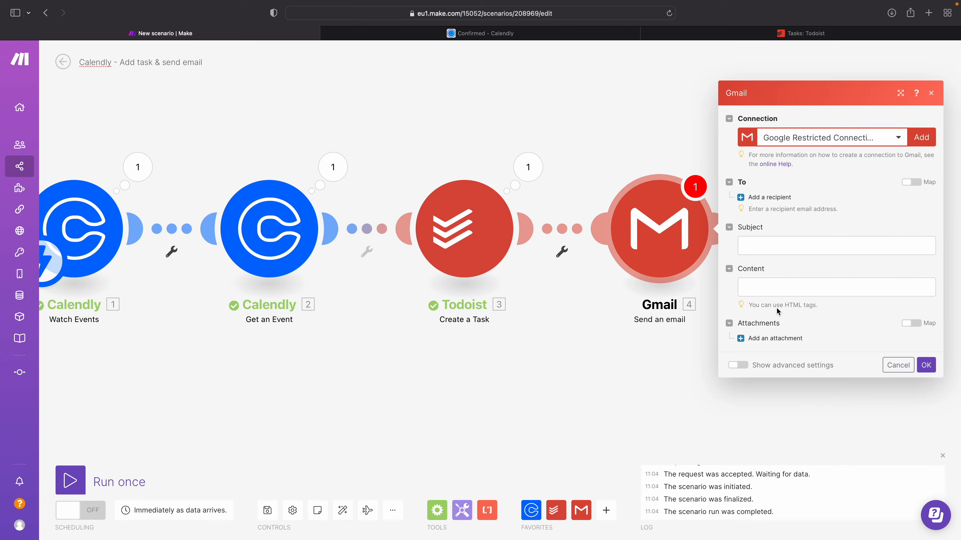
Step: Add a recipient to the email and map its address to the Email value from Watch Events
{"action": "left_click", "coordinate": [757, 197]}
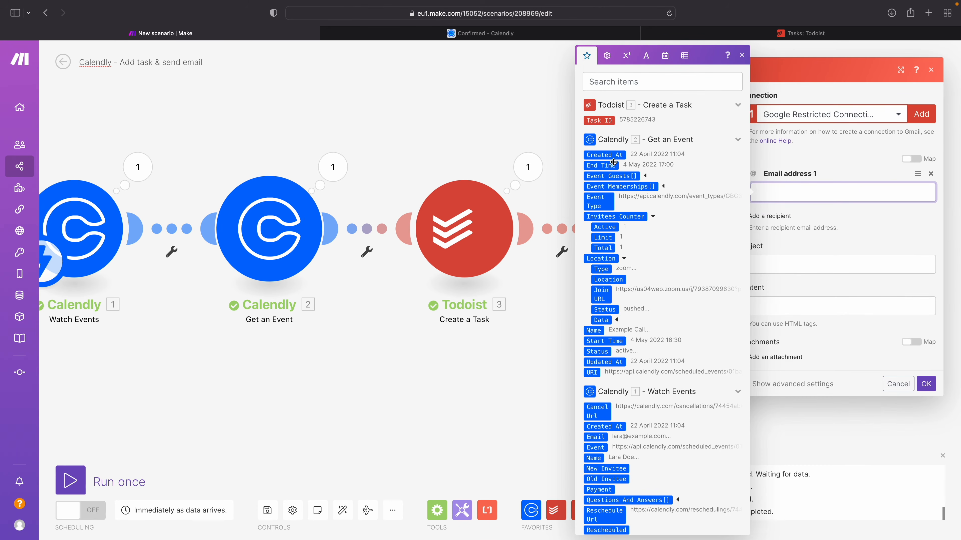
{"action": "scroll", "coordinate": [609, 224], "scroll_direction": "down", "scroll_amount": 5}
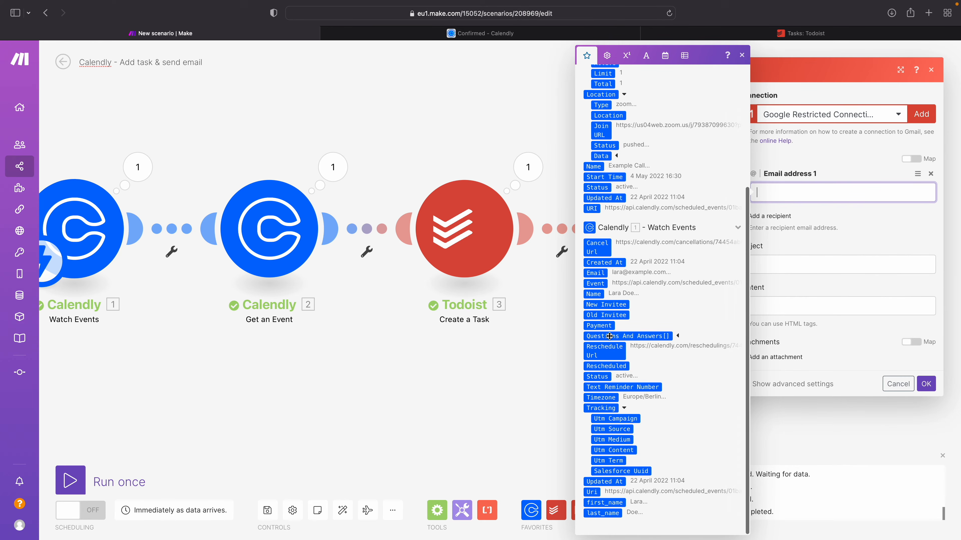
{"action": "scroll", "coordinate": [621, 189], "scroll_direction": "up", "scroll_amount": 5}
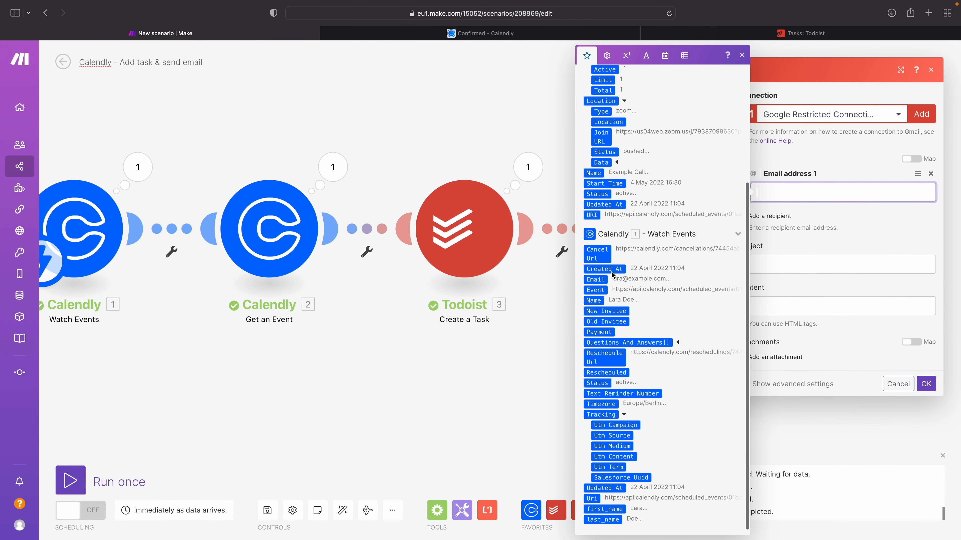
{"action": "left_click", "coordinate": [621, 80]}
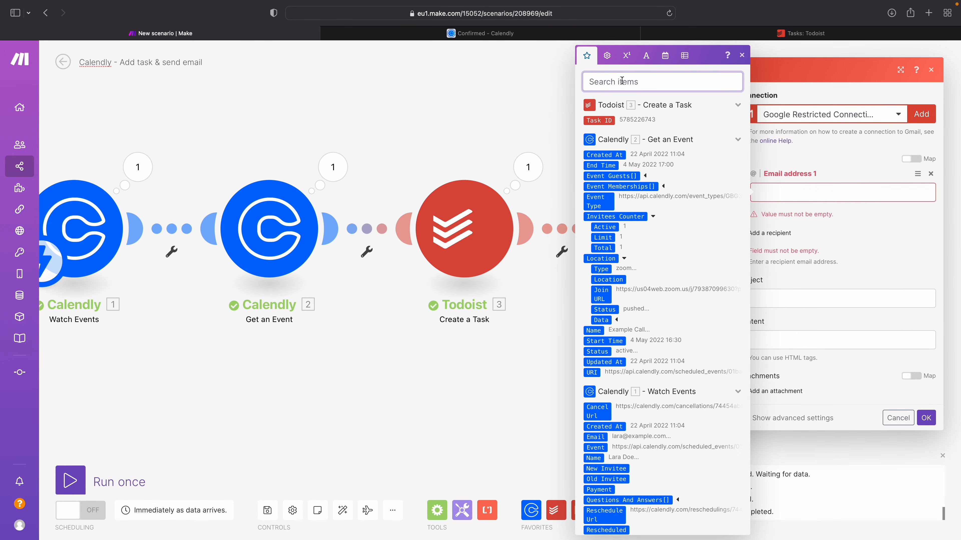
{"action": "type", "text": "email"}
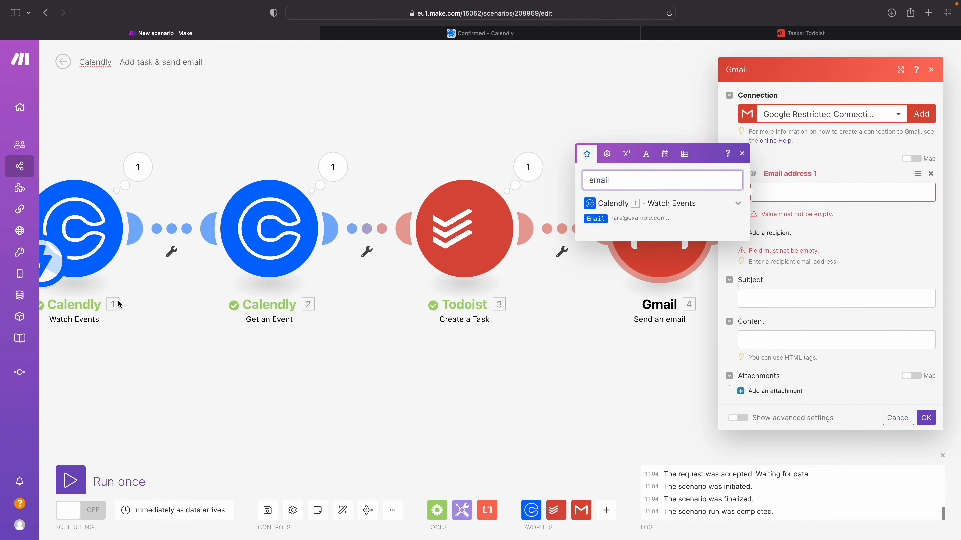
{"action": "left_click", "coordinate": [597, 219]}
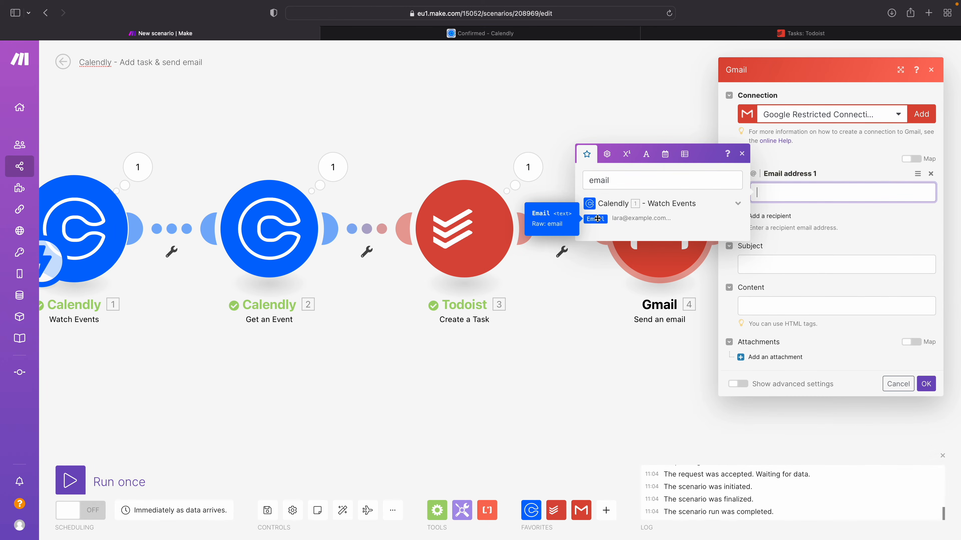
Step: Set the email subject to "Call Confirmed" and the content to "Hey" plus the mapped first_name value and "!", and save the Gmail module
{"action": "left_click", "coordinate": [764, 265]}
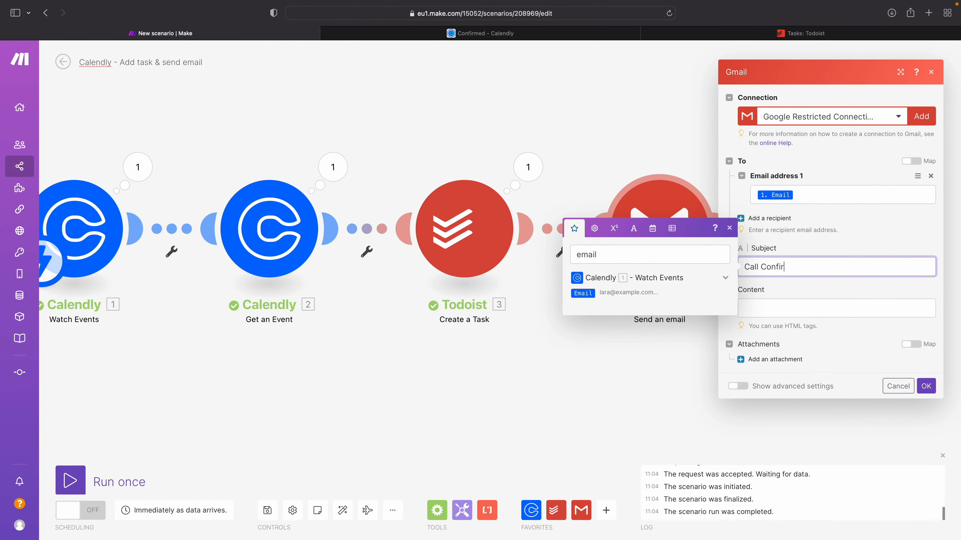
{"action": "left_click", "coordinate": [804, 307]}
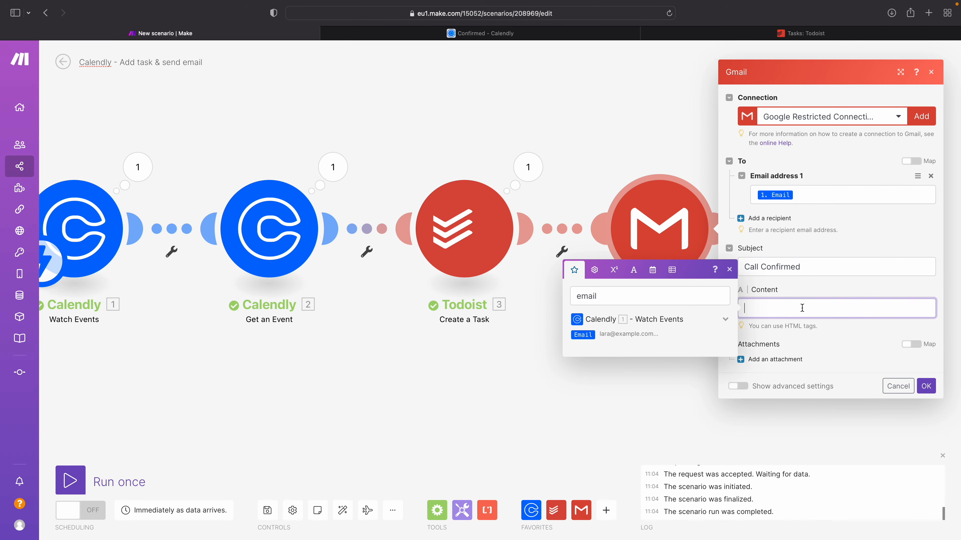
{"action": "double_click", "coordinate": [687, 290]}
{"action": "type", "text": "first name"}
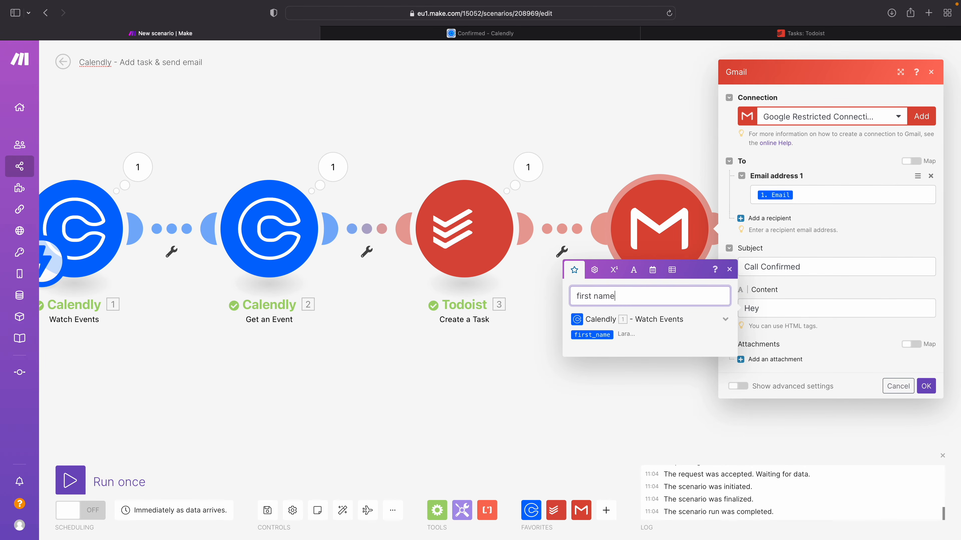
{"action": "left_click", "coordinate": [781, 308]}
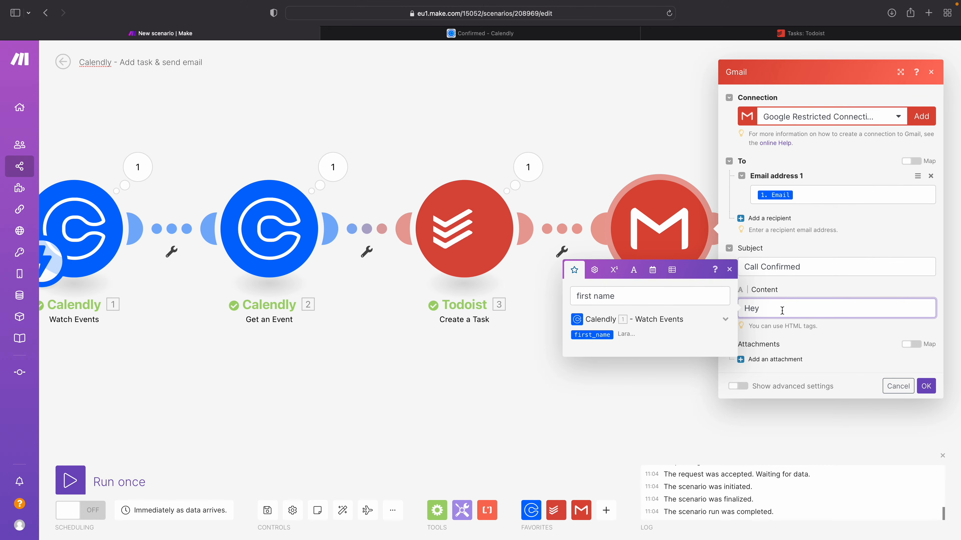
{"action": "left_click", "coordinate": [612, 338]}
{"action": "type", "text": "!"}
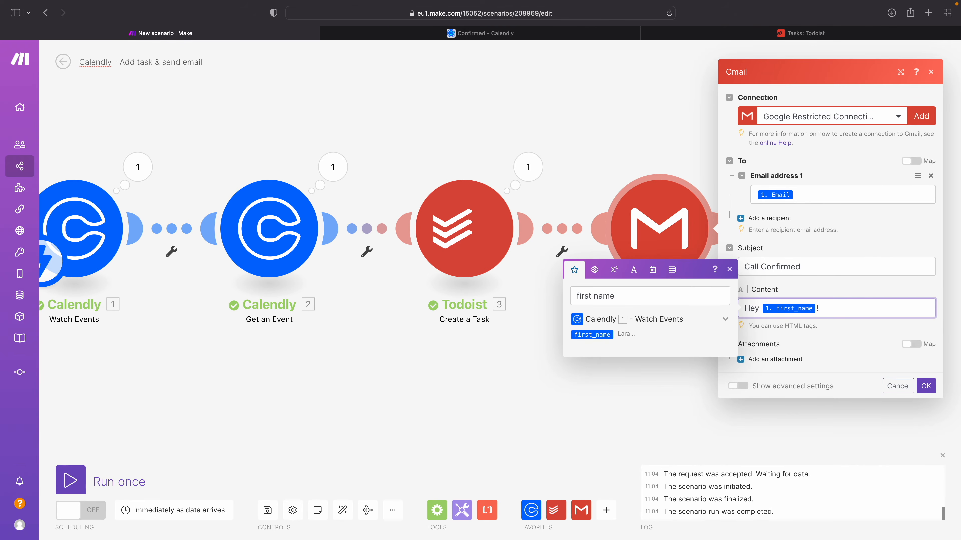
{"action": "left_click", "coordinate": [926, 386]}
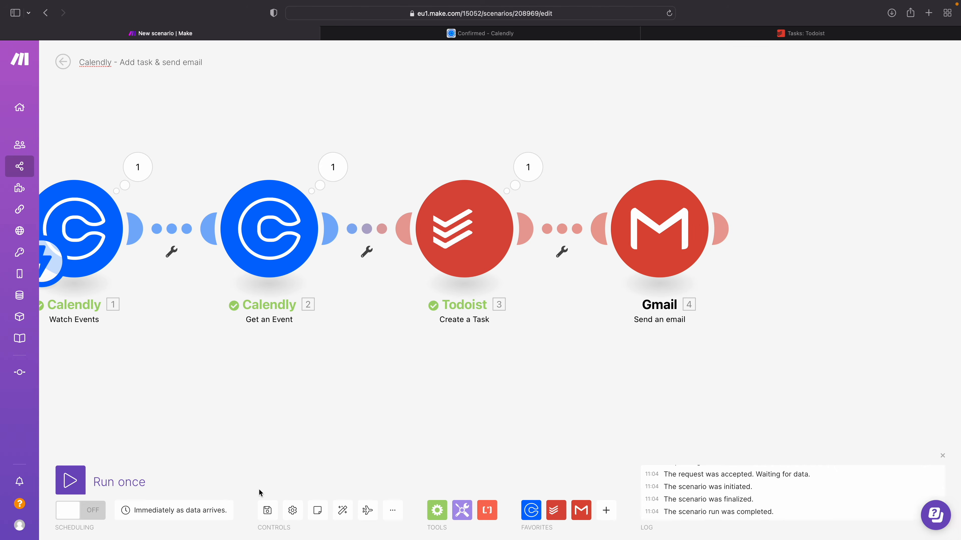
Step: Run the scenario once and switch to the Calendly booking page to choose the 16:30 slot on Tuesday, May 31, 2022
{"action": "left_click", "coordinate": [71, 480]}
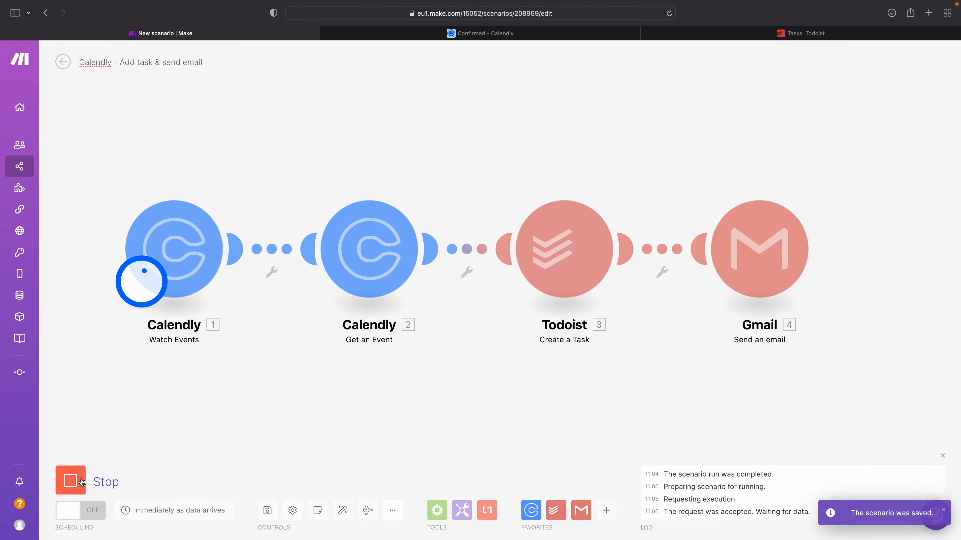
{"action": "left_click", "coordinate": [481, 32]}
{"action": "left_click", "coordinate": [528, 295]}
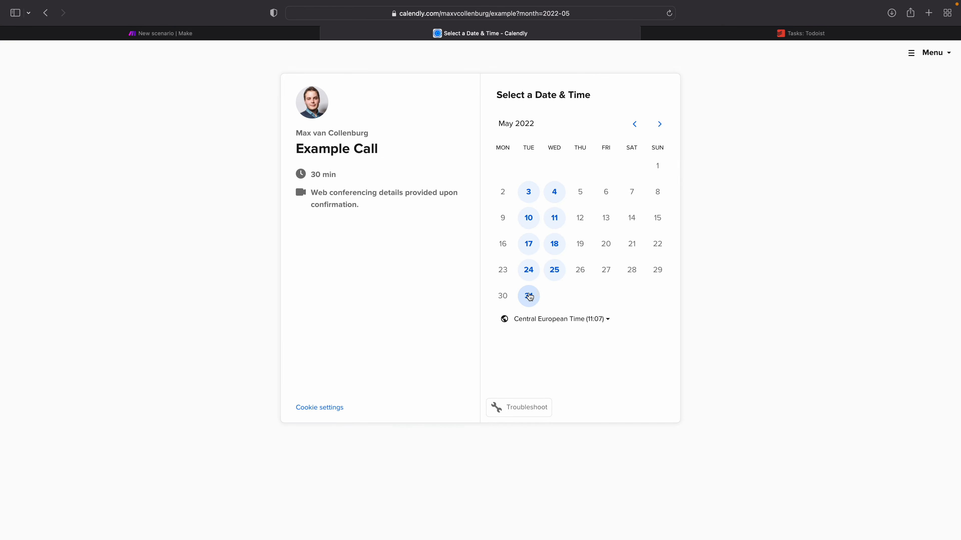
{"action": "left_click", "coordinate": [674, 184]}
{"action": "left_click", "coordinate": [673, 184]}
Step: Schedule the Example Call with the invitee's name and email, answering the questions with "ergewg", "rewgewrgw" and "ewrgewr"
{"action": "left_click", "coordinate": [444, 127]}
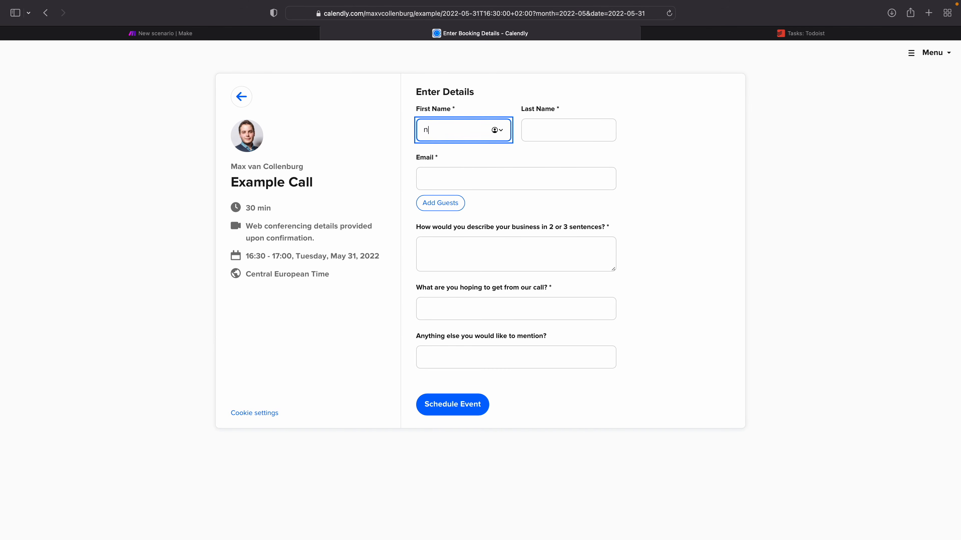
{"action": "key", "text": "Tab"}
{"action": "key", "text": "Tab"}
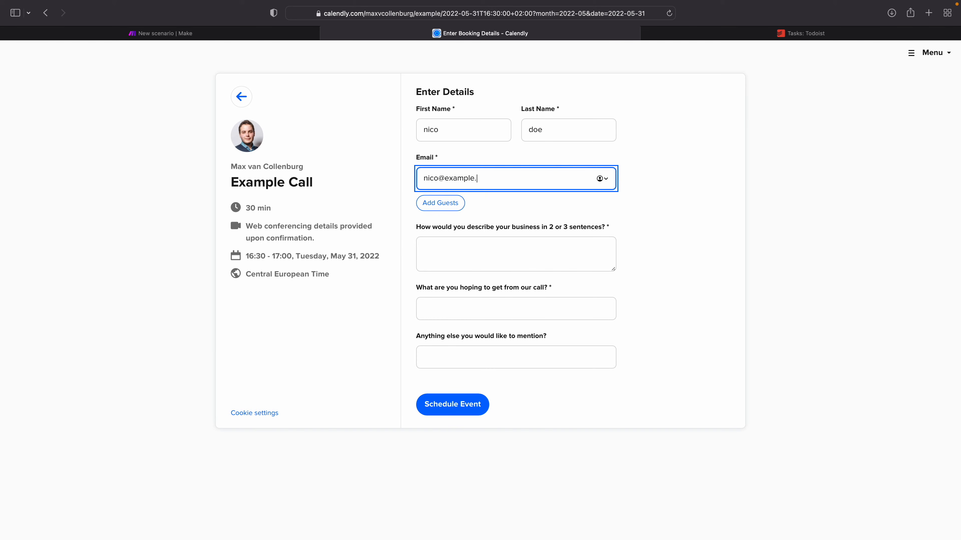
{"action": "left_click", "coordinate": [447, 267]}
{"action": "type", "text": "ergewg"}
{"action": "left_click", "coordinate": [442, 308]}
{"action": "type", "text": "rewgewrgw"}
{"action": "key", "text": "Tab"}
{"action": "type", "text": "ewrgewr"}
{"action": "left_click", "coordinate": [443, 405]}
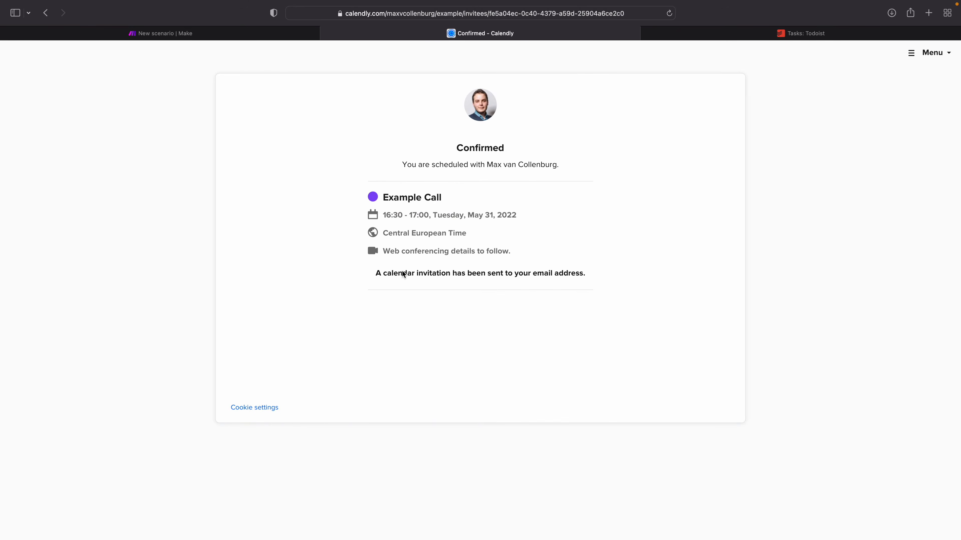
Step: Return to Make and examine the Email value in the Watch Events output and the Start Time in the Get an Event output
{"action": "key", "text": "ctrl+shift+Tab"}
{"action": "left_click", "coordinate": [253, 190]}
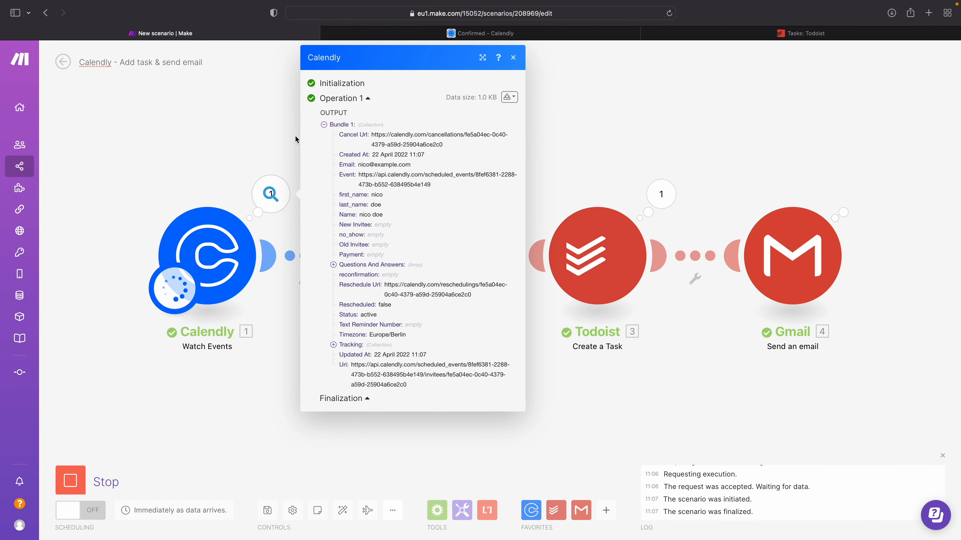
{"action": "left_click_drag", "start_coordinate": [357, 165], "coordinate": [397, 164]}
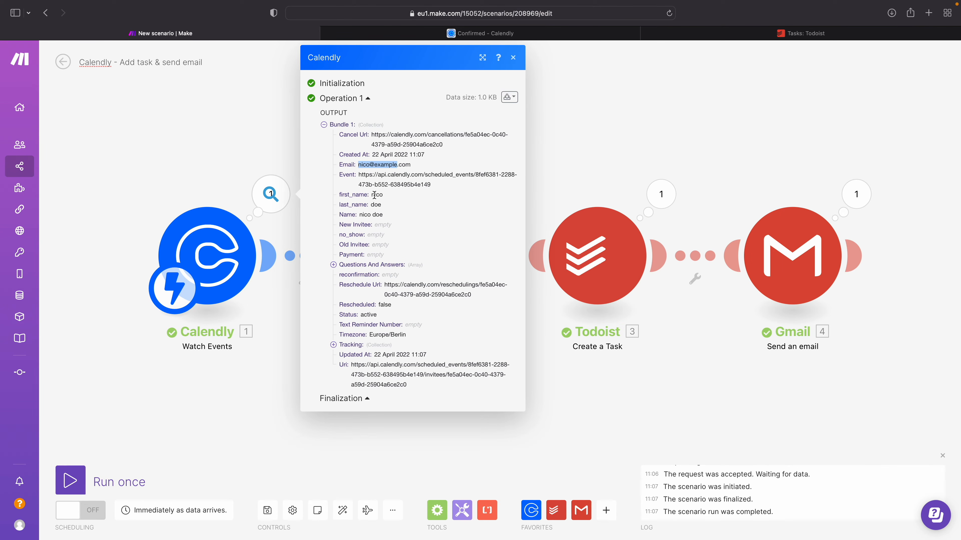
{"action": "left_click", "coordinate": [302, 163]}
{"action": "left_click", "coordinate": [465, 194]}
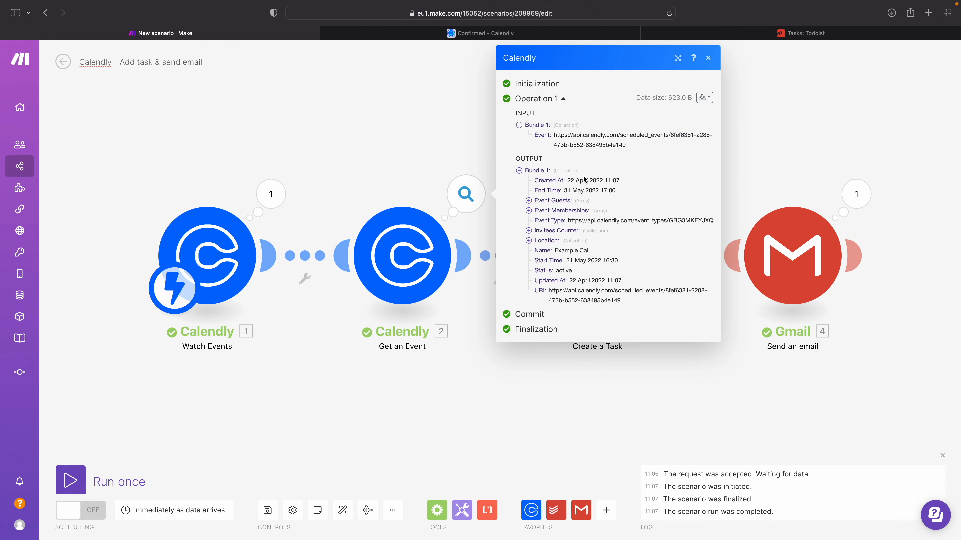
{"action": "left_click_drag", "start_coordinate": [567, 265], "coordinate": [645, 267]}
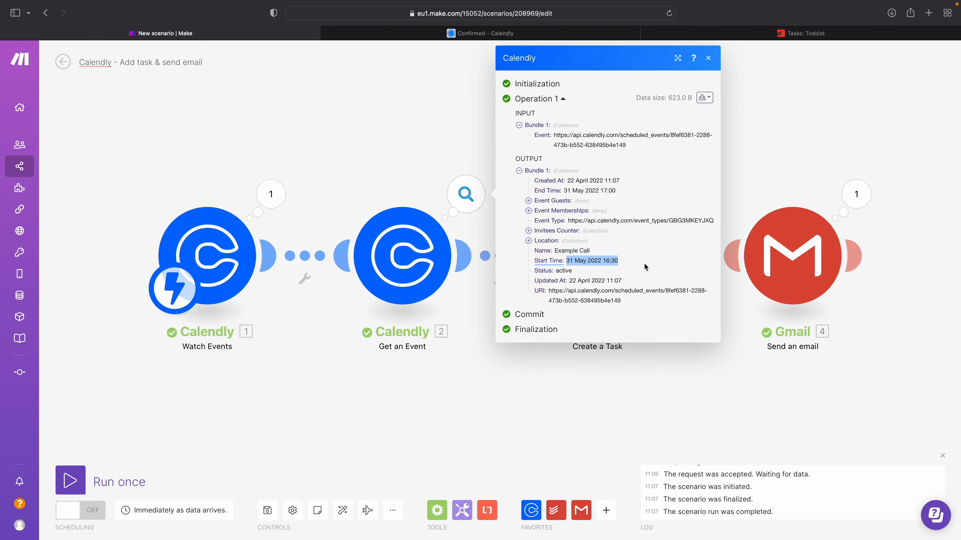
{"action": "left_click", "coordinate": [744, 174]}
Step: Examine the Content value of the Todoist Create a Task run, and check the new task's due date in Todoist
{"action": "left_click", "coordinate": [660, 194]}
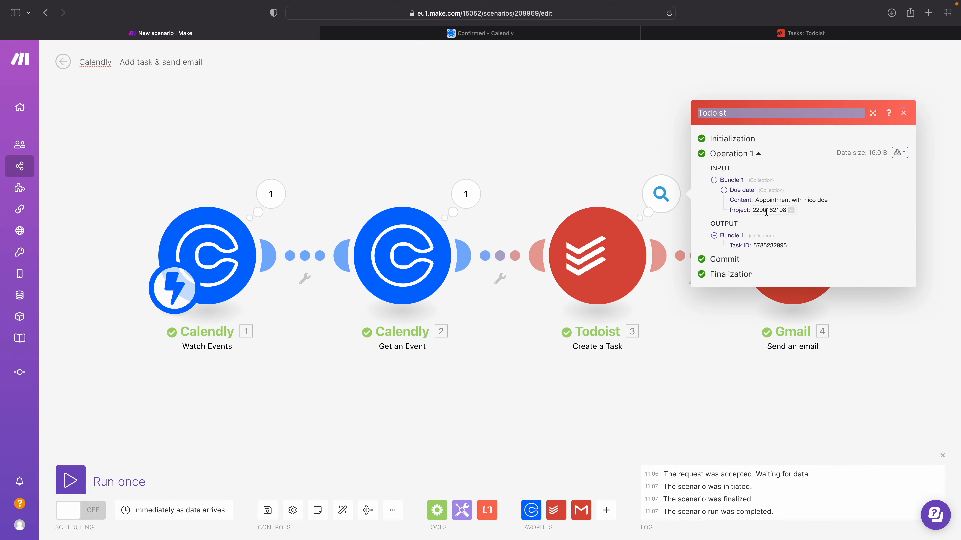
{"action": "left_click_drag", "start_coordinate": [754, 201], "coordinate": [824, 203]}
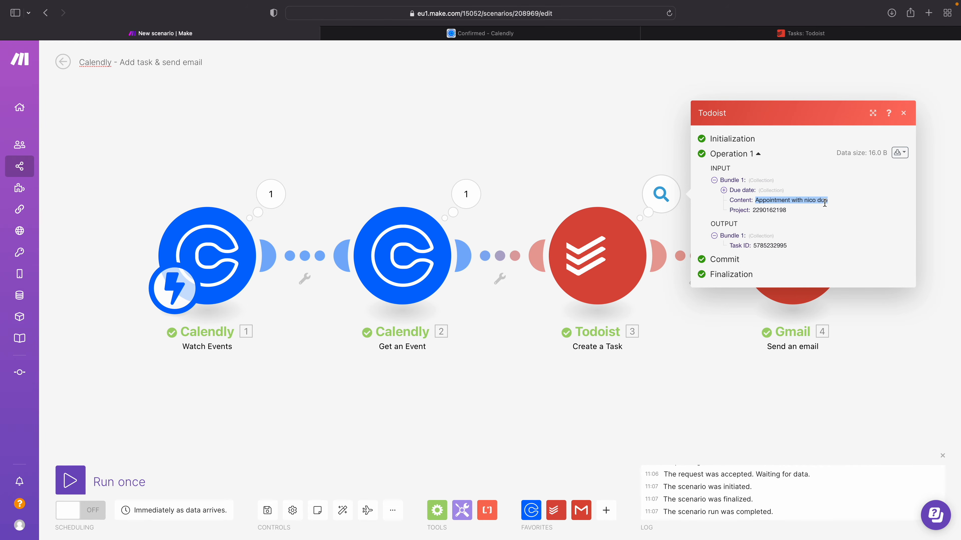
{"action": "left_click", "coordinate": [572, 106]}
{"action": "key", "text": "ctrl+Tab"}
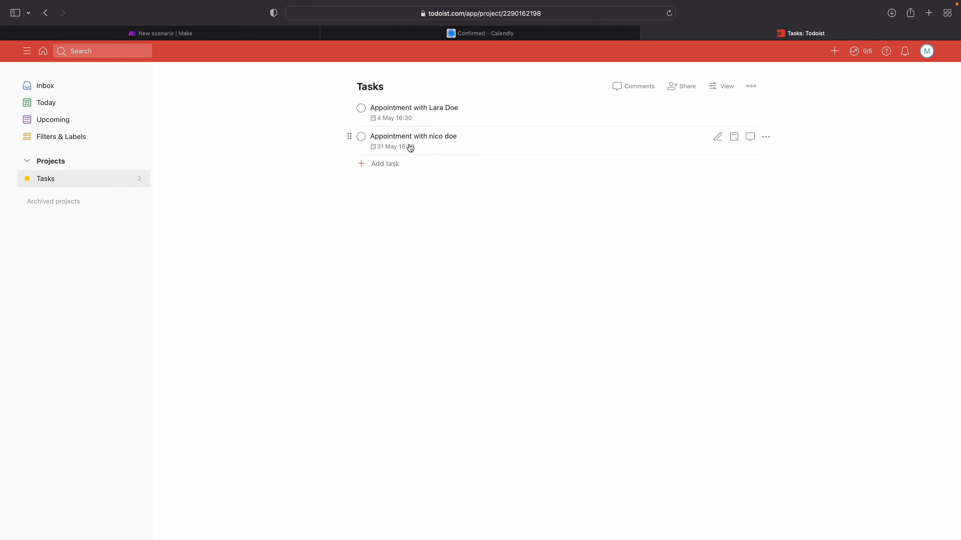
{"action": "mouse_move", "coordinate": [378, 151]}
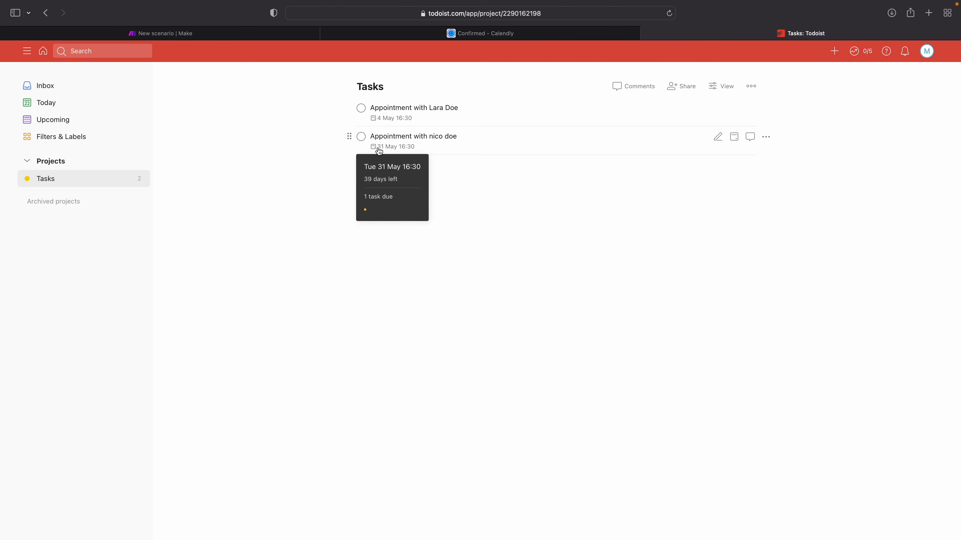
Step: Return to Make and examine the Content value in the input bundle of the Gmail Send an email run
{"action": "key", "text": "ctrl+Tab"}
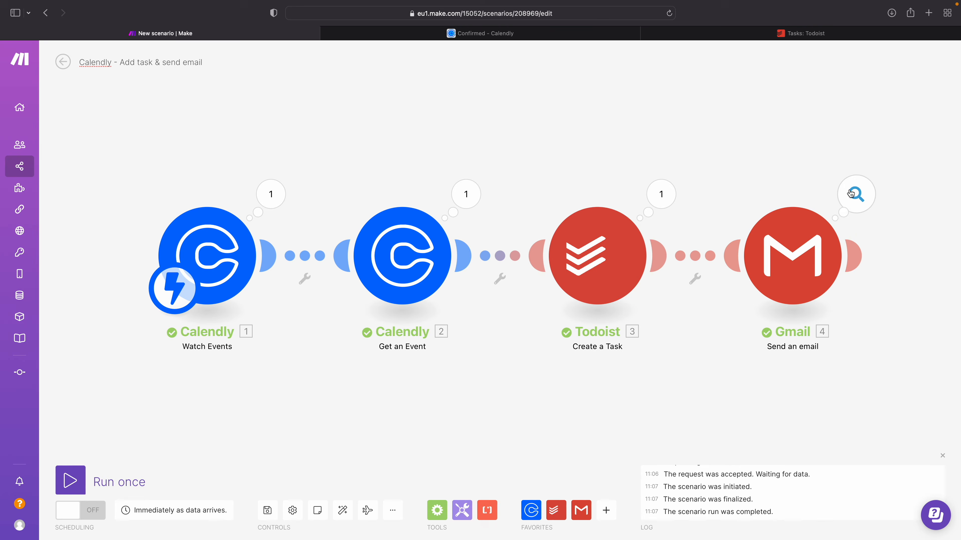
{"action": "left_click", "coordinate": [851, 193]}
{"action": "left_click", "coordinate": [644, 176]}
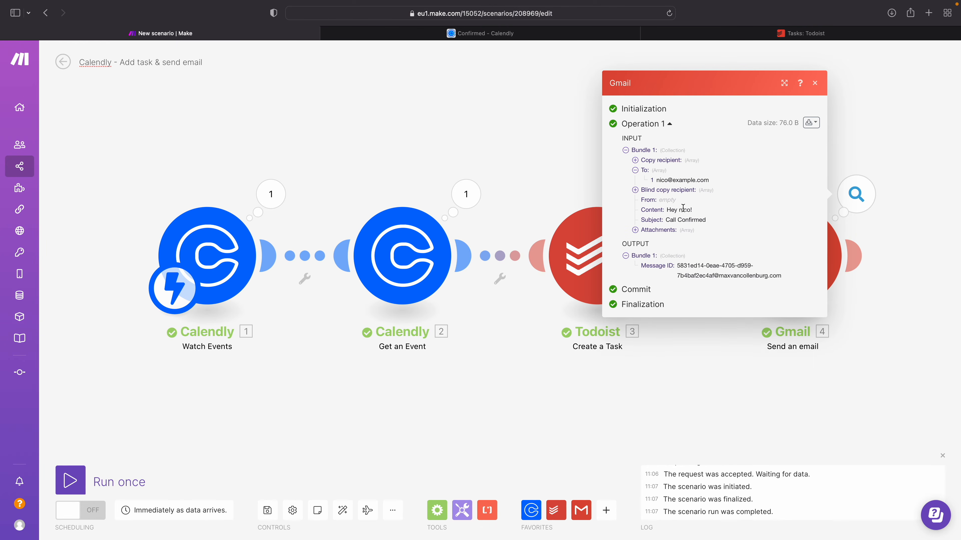
{"action": "double_click", "coordinate": [651, 210]}
{"action": "left_click_drag", "start_coordinate": [666, 210], "coordinate": [695, 211]}
{"action": "double_click", "coordinate": [685, 210]}
{"action": "left_click", "coordinate": [569, 163]}
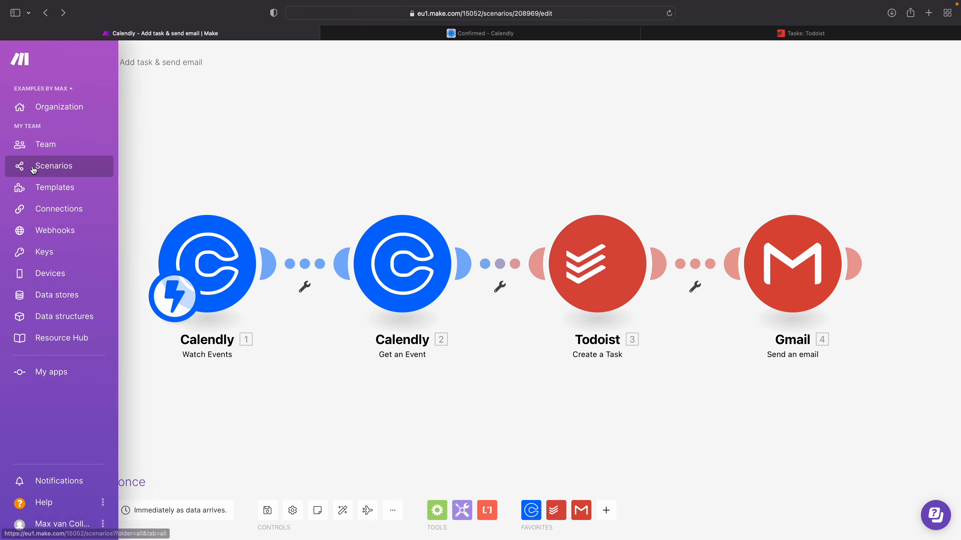
Step: Create a new scenario from the scenarios overview and add the Gmail Watch emails trigger as its first module
{"action": "left_click", "coordinate": [31, 169]}
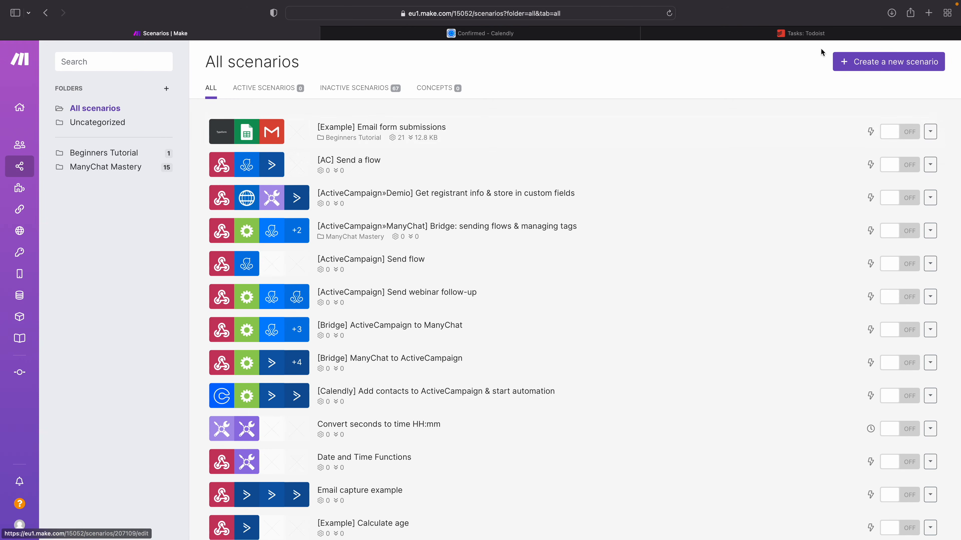
{"action": "left_click", "coordinate": [856, 63]}
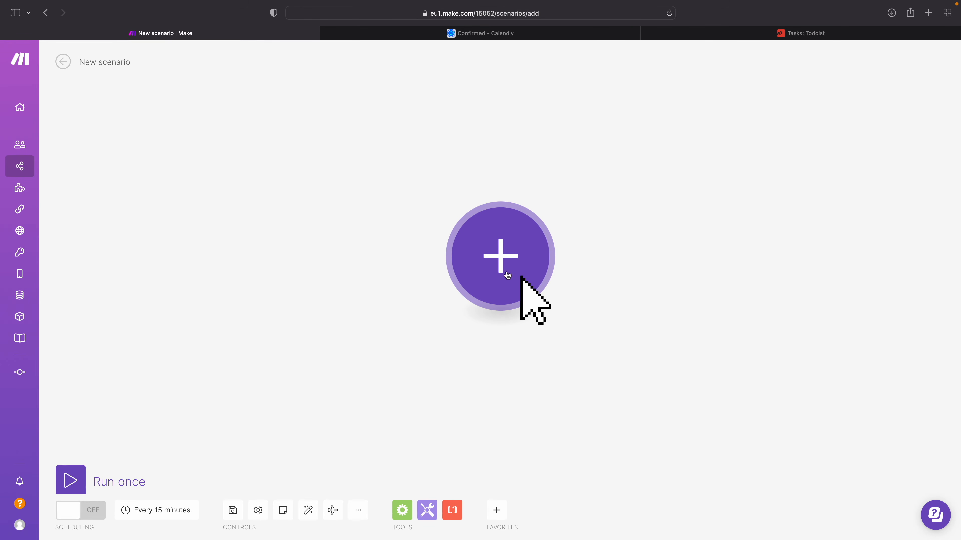
{"action": "left_click", "coordinate": [509, 241]}
{"action": "type", "text": "gmail"}
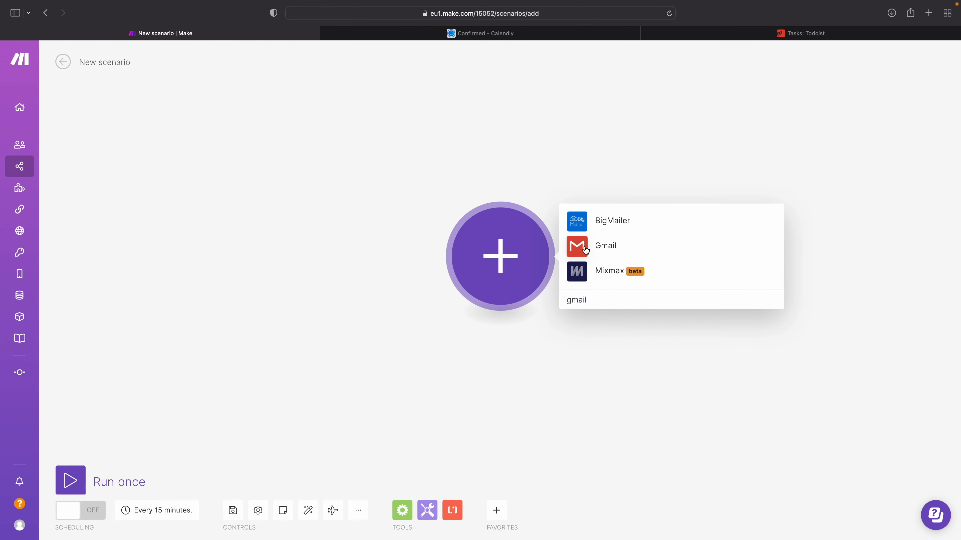
{"action": "left_click", "coordinate": [585, 250]}
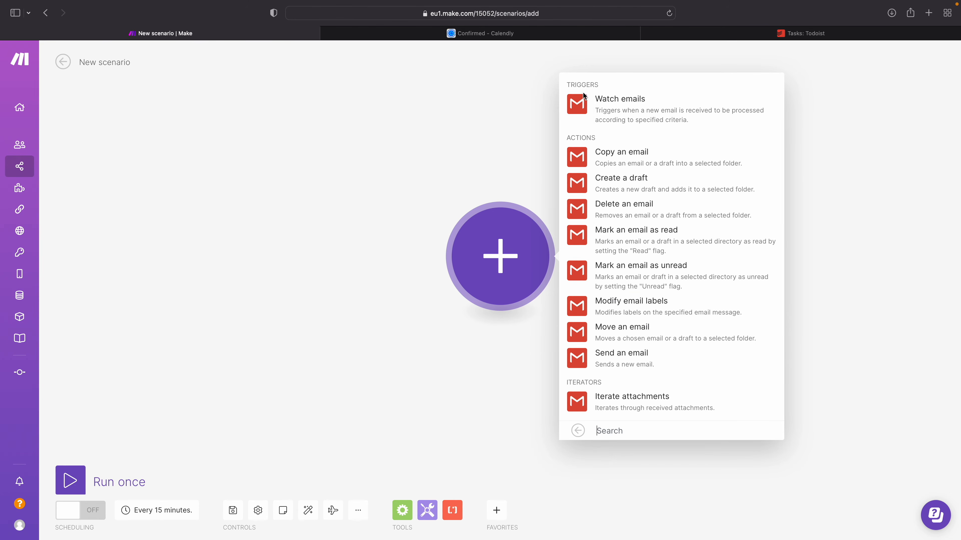
{"action": "left_click", "coordinate": [622, 104]}
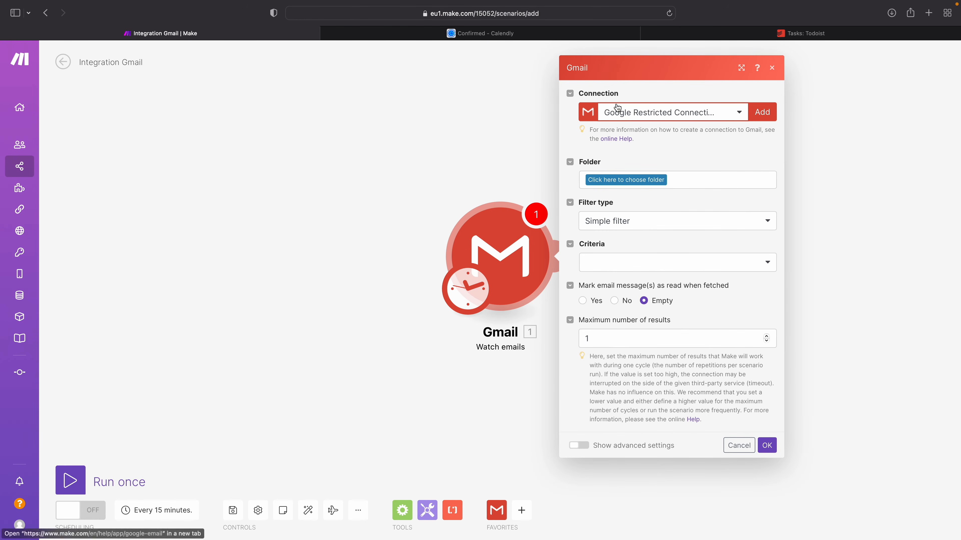
Step: Set the trigger to watch the Inbox folder for Only Unread emails without marking messages as read when fetched
{"action": "left_click", "coordinate": [596, 181]}
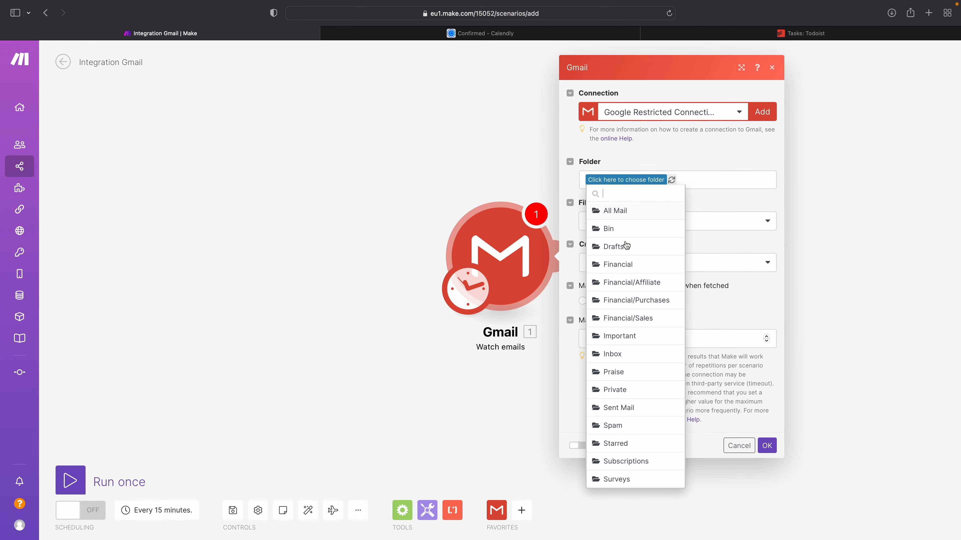
{"action": "left_click", "coordinate": [613, 354]}
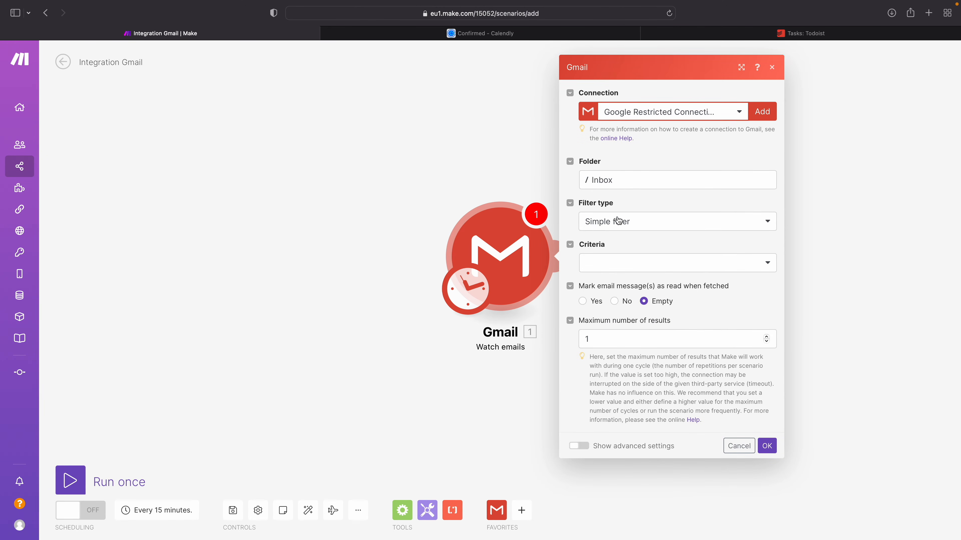
{"action": "left_click", "coordinate": [609, 267]}
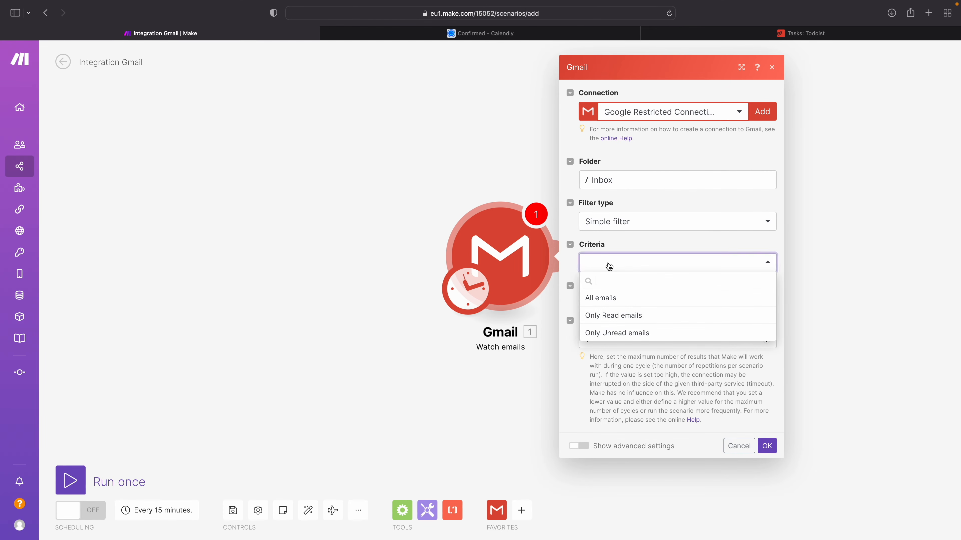
{"action": "left_click", "coordinate": [604, 334]}
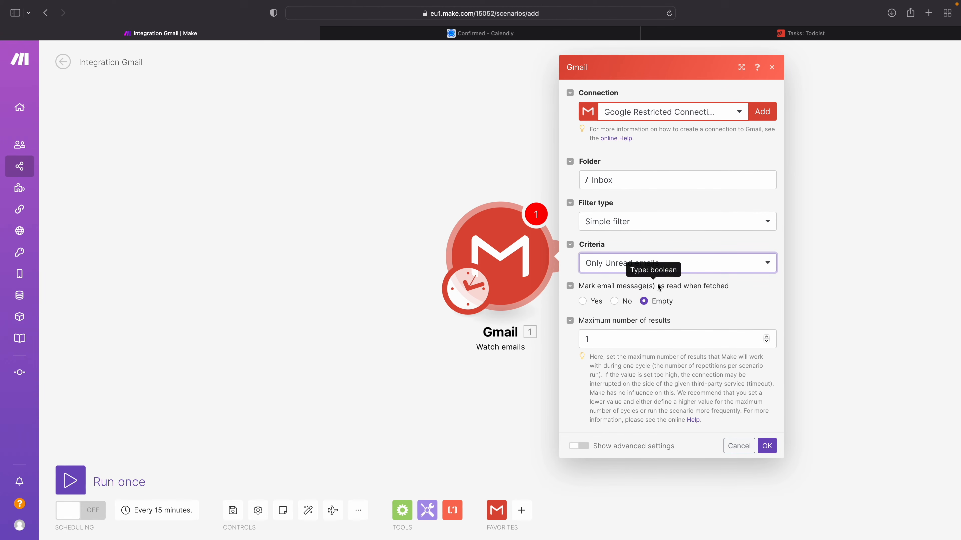
{"action": "left_click", "coordinate": [614, 301]}
Step: Read the guidance on the maximum number of results and set that limit to 10
{"action": "left_click", "coordinate": [594, 338]}
{"action": "left_click", "coordinate": [615, 367]}
{"action": "left_click_drag", "start_coordinate": [595, 356], "coordinate": [693, 421]}
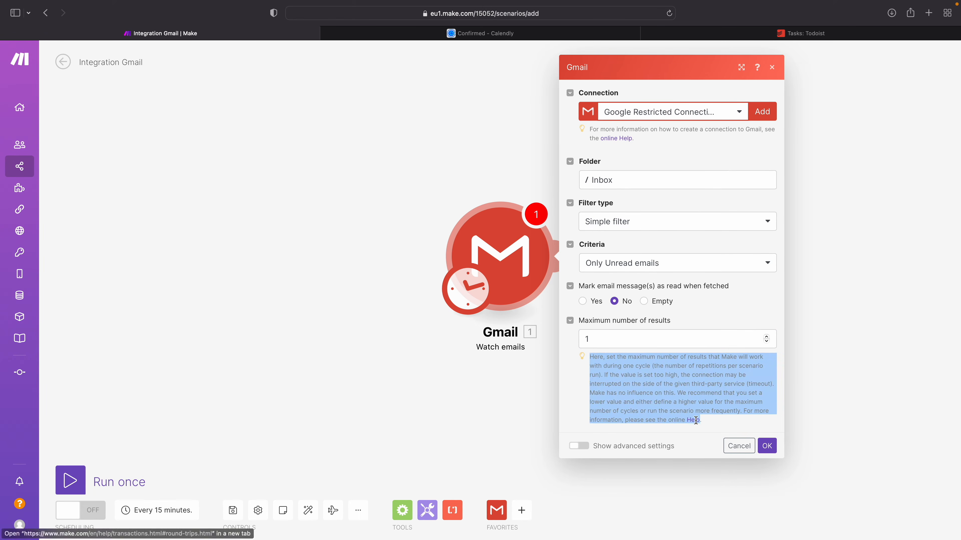
{"action": "left_click", "coordinate": [669, 385]}
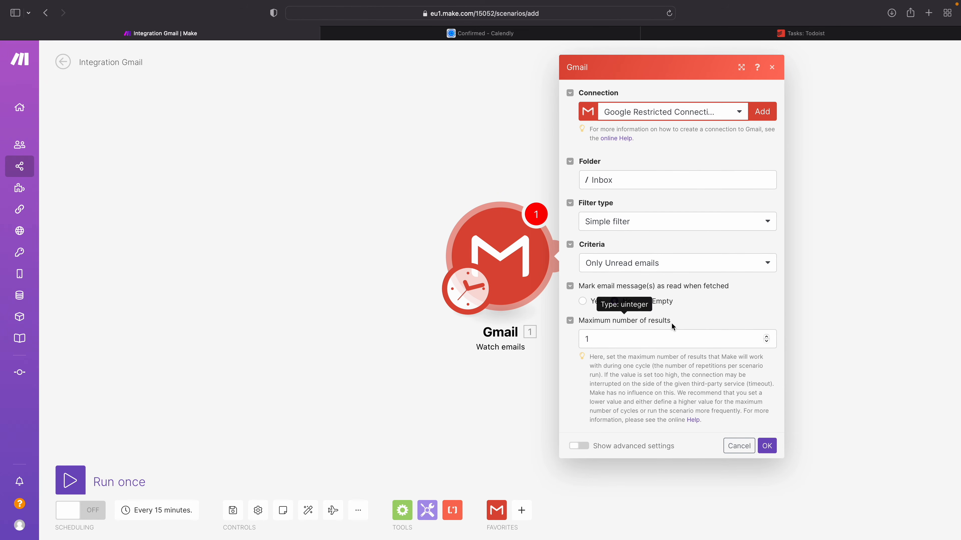
{"action": "left_click", "coordinate": [592, 339]}
{"action": "left_click", "coordinate": [618, 374]}
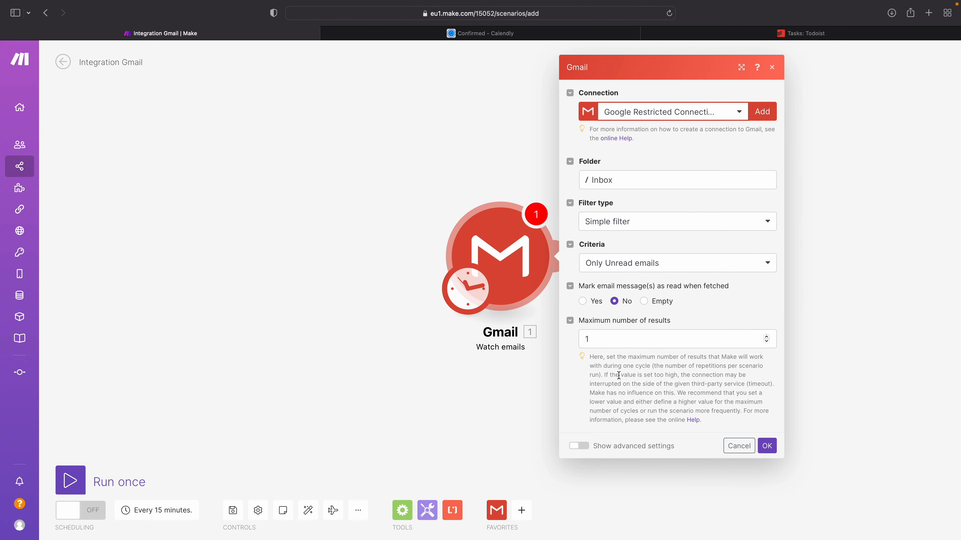
{"action": "left_click", "coordinate": [600, 343]}
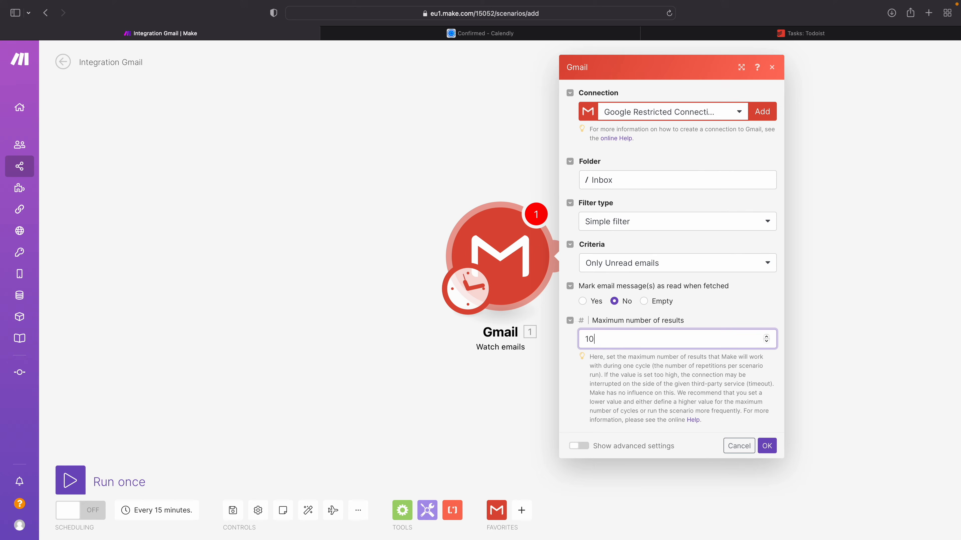
Step: Accept the Gmail trigger settings and have it process emails from now on
{"action": "left_click", "coordinate": [616, 360]}
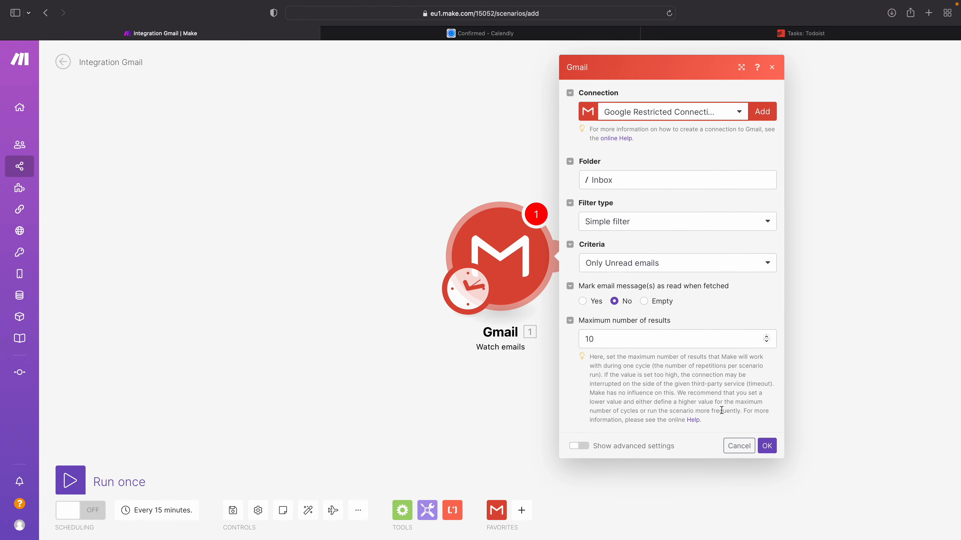
{"action": "left_click", "coordinate": [766, 447]}
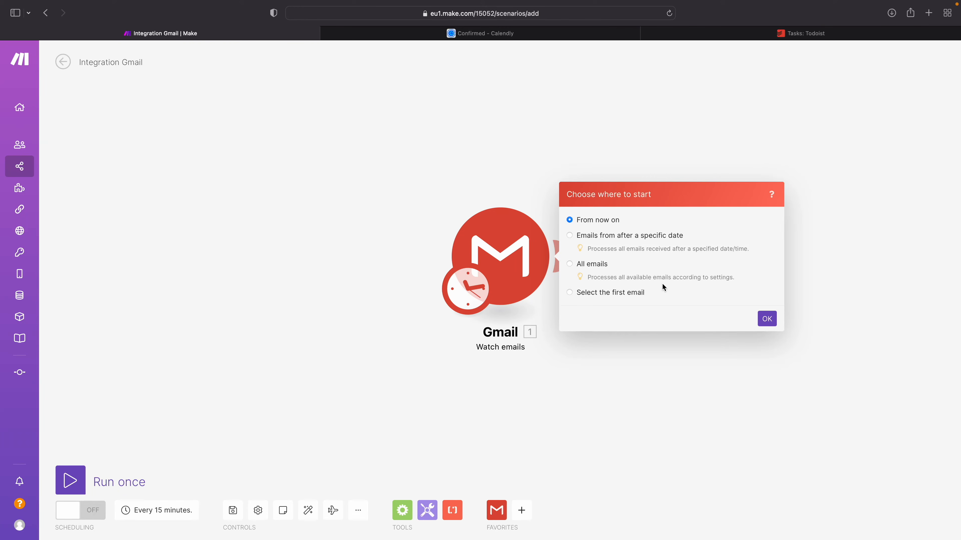
{"action": "left_click", "coordinate": [766, 319]}
Step: Add a Flow Control Router module after the Gmail Watch emails trigger
{"action": "left_click", "coordinate": [562, 252]}
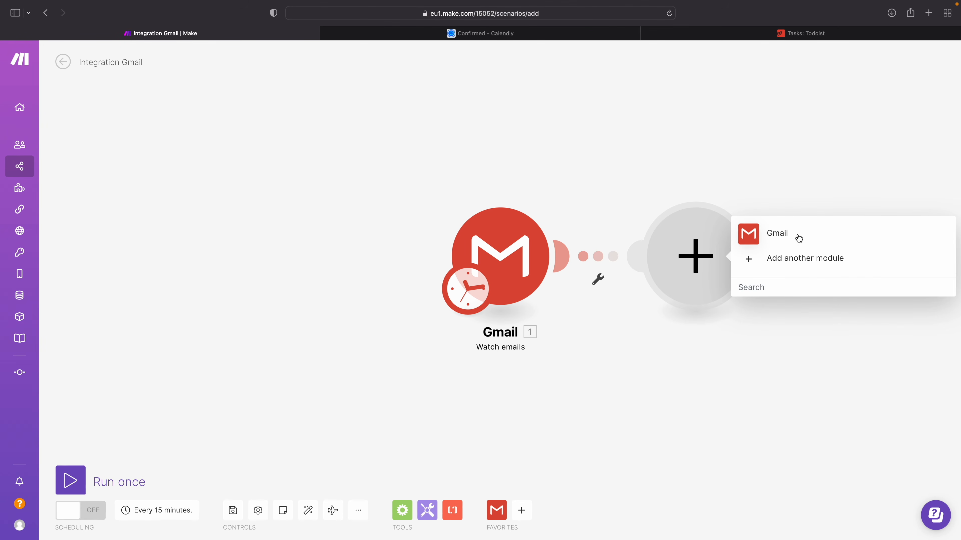
{"action": "left_click", "coordinate": [794, 258]}
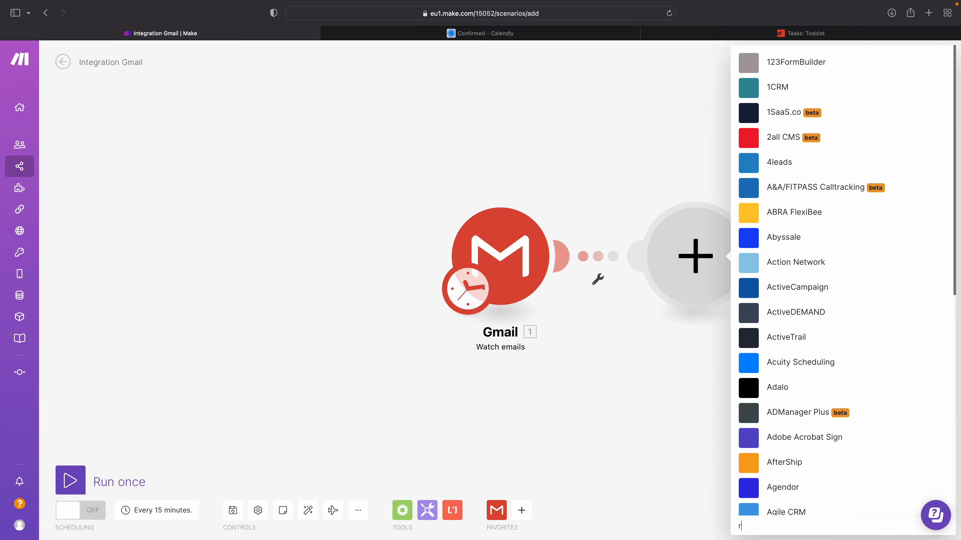
{"action": "type", "text": "router"}
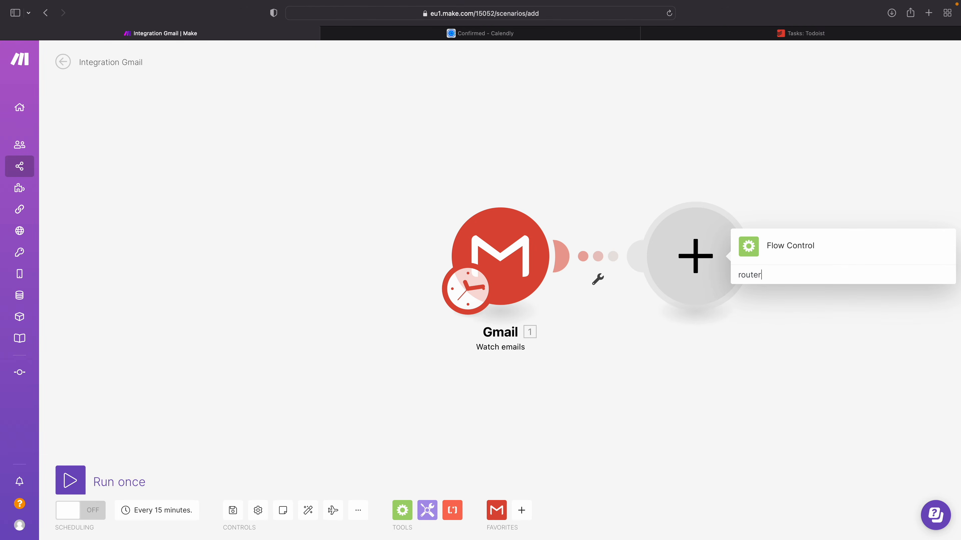
{"action": "left_click", "coordinate": [774, 248]}
{"action": "left_click", "coordinate": [763, 312]}
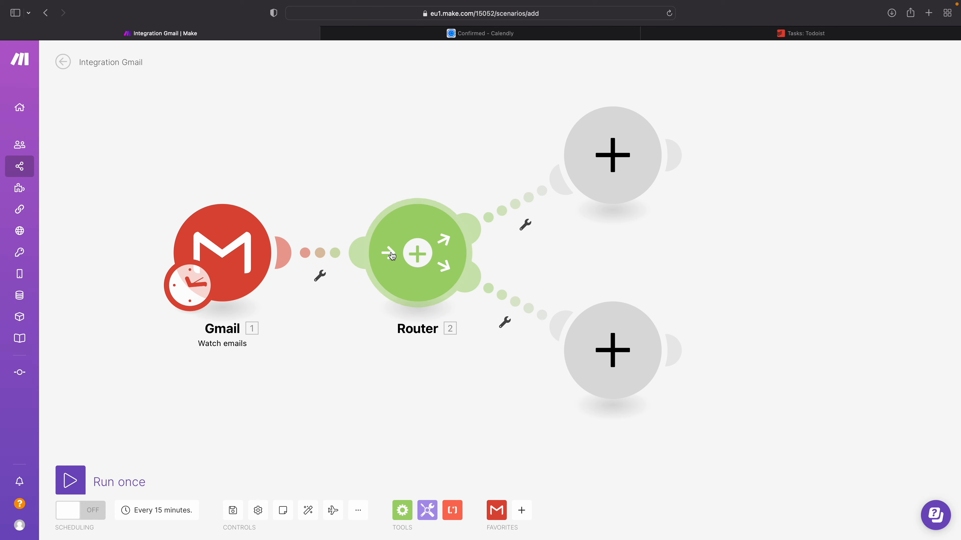
Step: Set up a filter on the router's upper route and label it Weekday
{"action": "left_click", "coordinate": [505, 215]}
{"action": "left_click", "coordinate": [588, 130]}
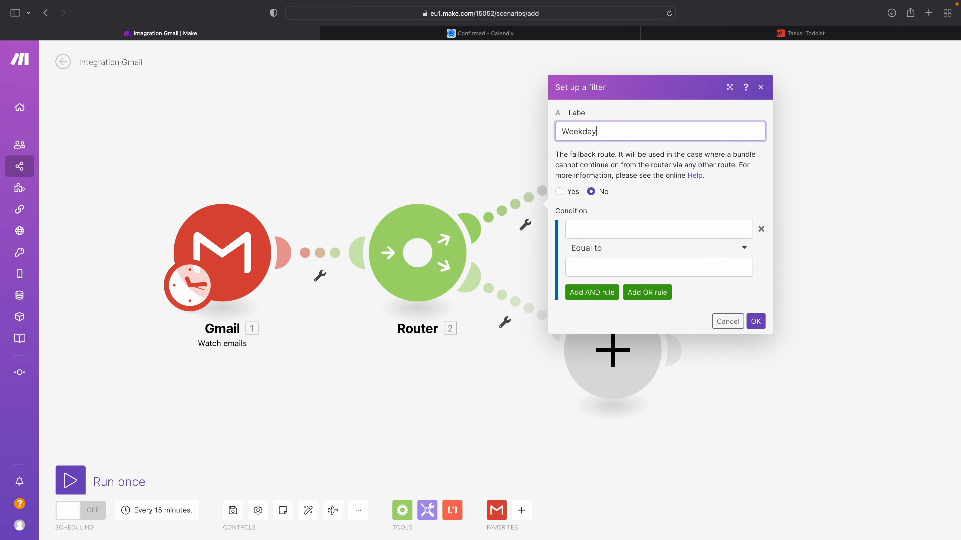
{"action": "left_click", "coordinate": [580, 228]}
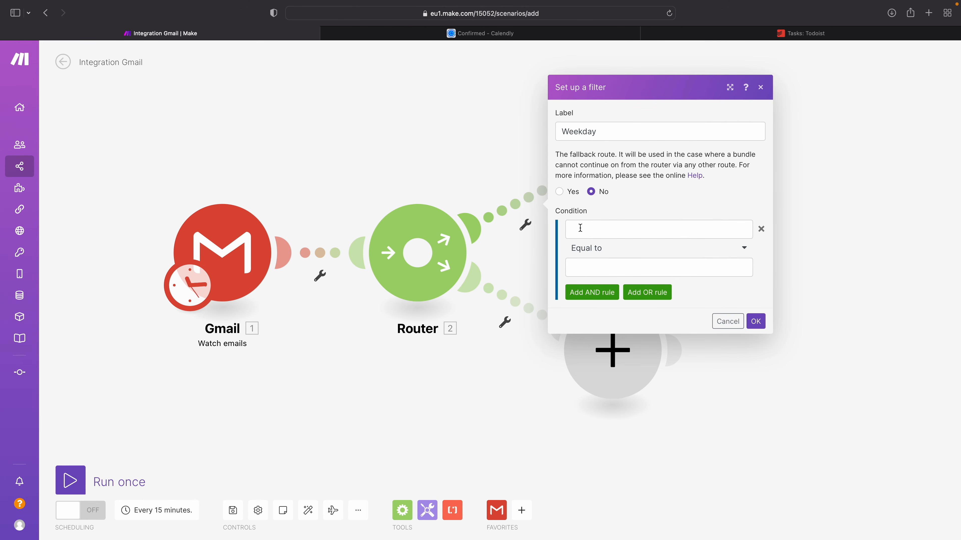
Step: Look up "token" in the system launcher and open Make's help page on tokens for date/time formatting
{"action": "key", "text": "alt+space"}
{"action": "type", "text": "token"}
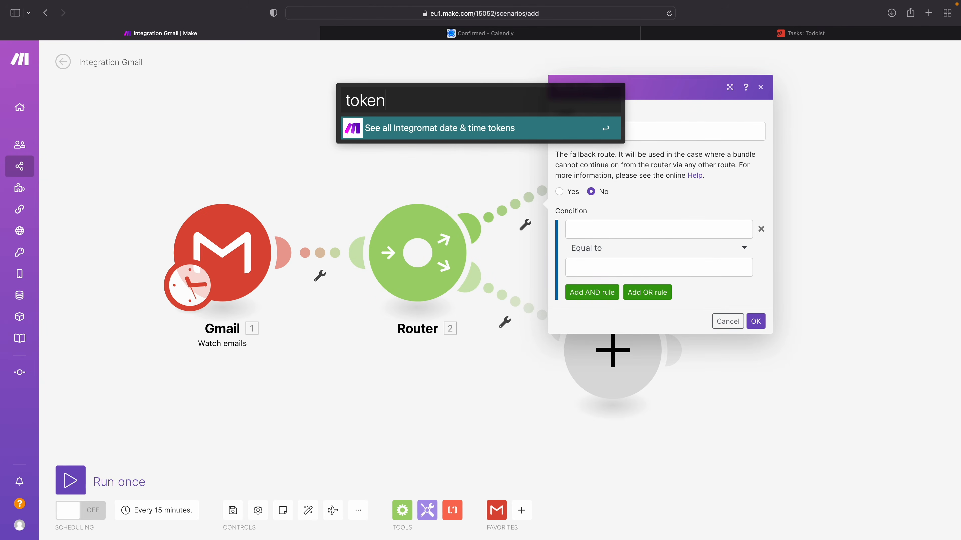
{"action": "key", "text": "Return"}
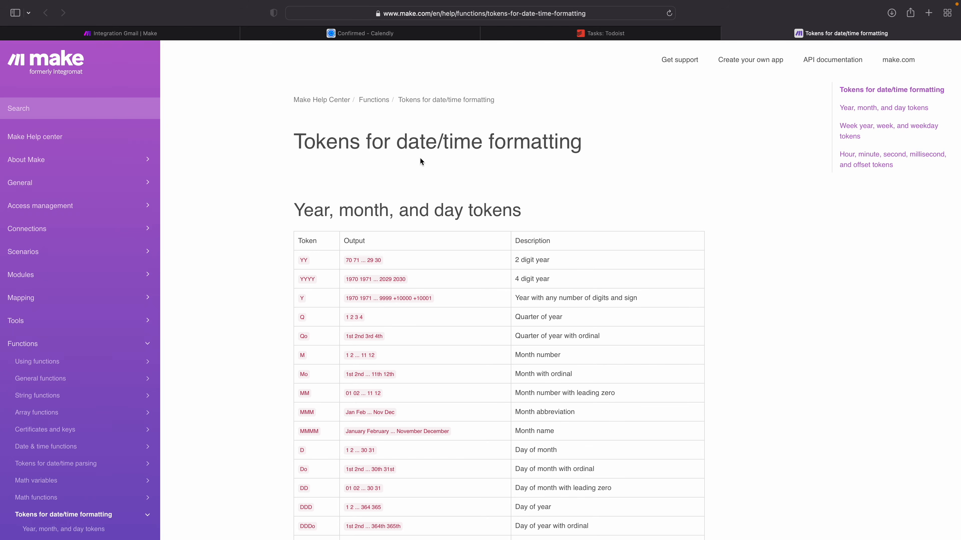
{"action": "left_click_drag", "start_coordinate": [294, 142], "coordinate": [468, 146]}
{"action": "left_click", "coordinate": [537, 151]}
Step: Examine the year, month and day tokens table, including the month name and day of month with ordinal entries
{"action": "scroll", "coordinate": [435, 301], "scroll_direction": "down", "scroll_amount": 5}
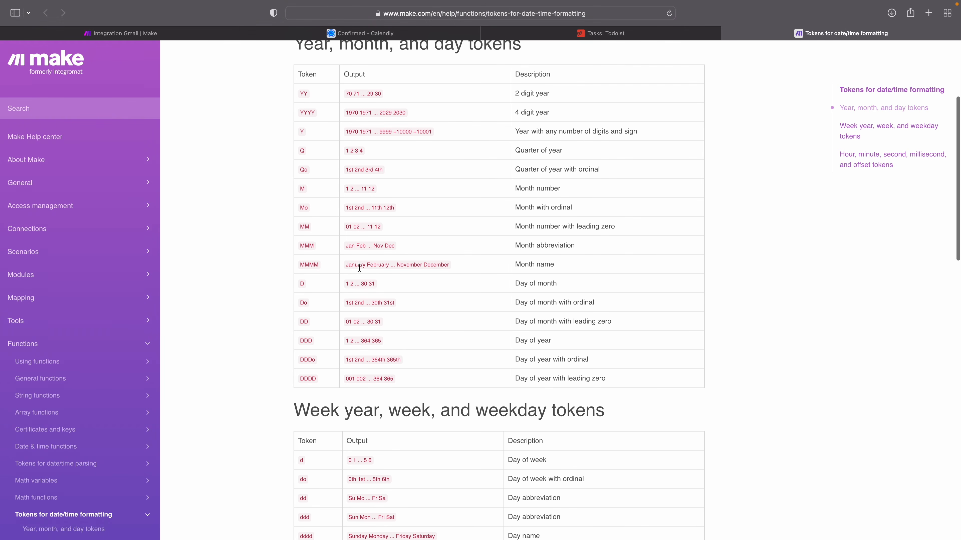
{"action": "left_click_drag", "start_coordinate": [298, 265], "coordinate": [325, 276]}
{"action": "left_click", "coordinate": [337, 286]}
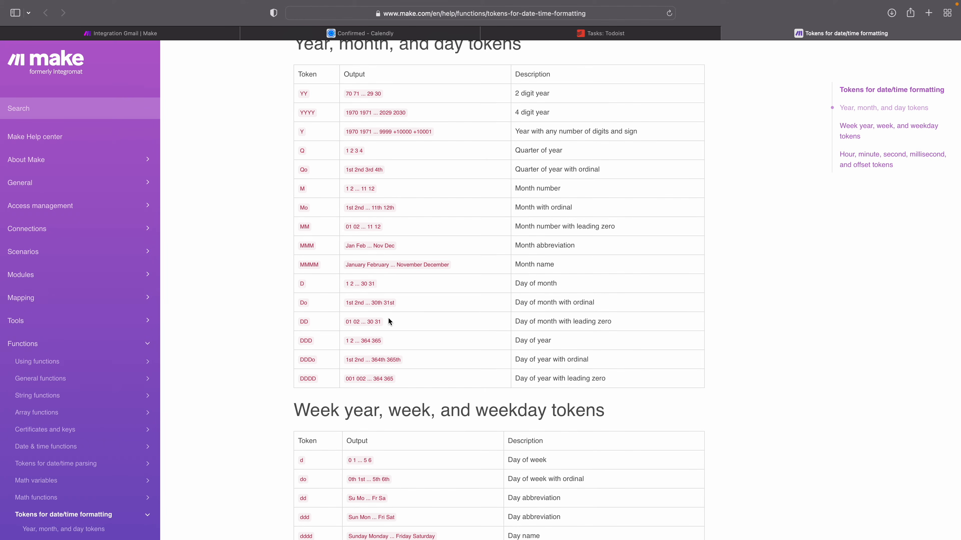
{"action": "left_click_drag", "start_coordinate": [528, 302], "coordinate": [593, 304]}
{"action": "left_click", "coordinate": [353, 305]}
{"action": "double_click", "coordinate": [374, 302]}
{"action": "scroll", "coordinate": [359, 334], "scroll_direction": "down", "scroll_amount": 10}
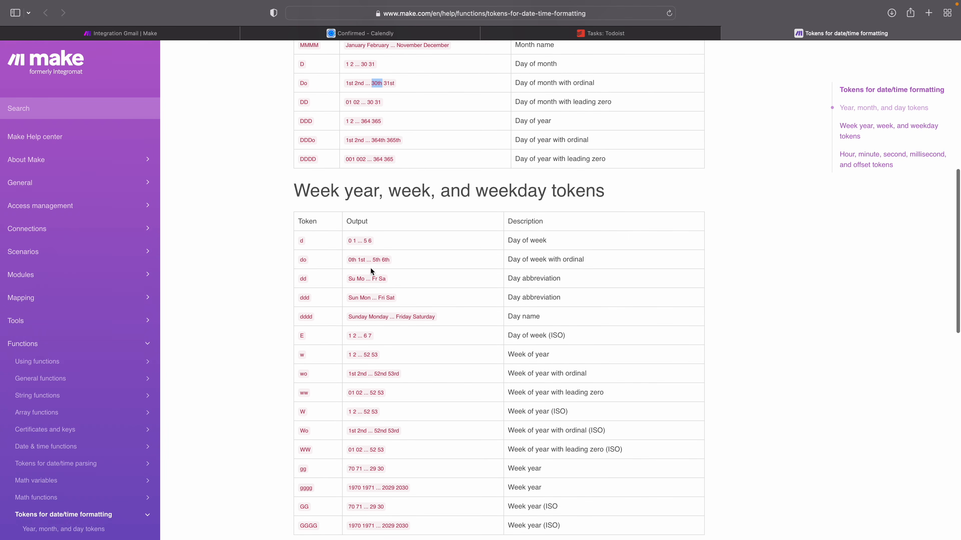
Step: Examine the weekday tokens for day of week, day abbreviation and day name
{"action": "left_click", "coordinate": [301, 241]}
{"action": "triple_click", "coordinate": [514, 242]}
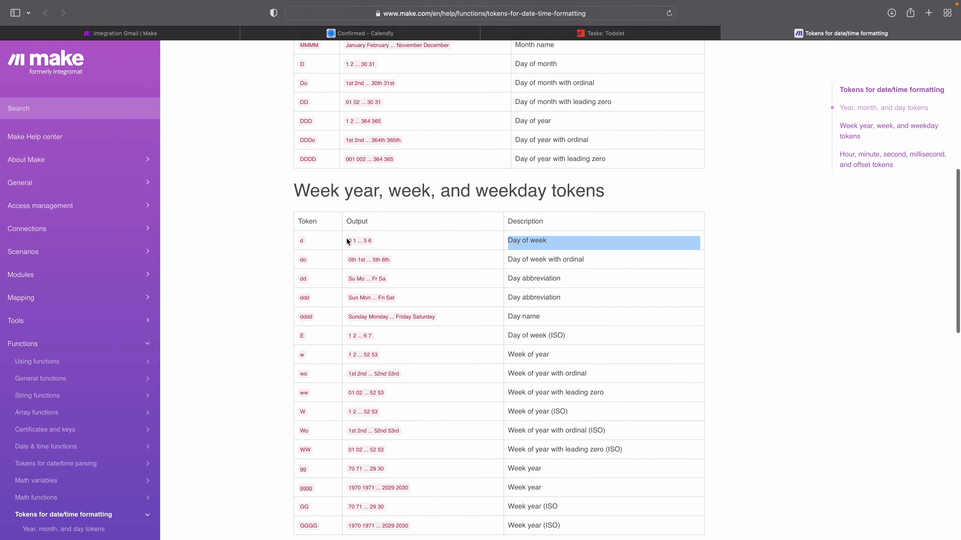
{"action": "left_click", "coordinate": [362, 304]}
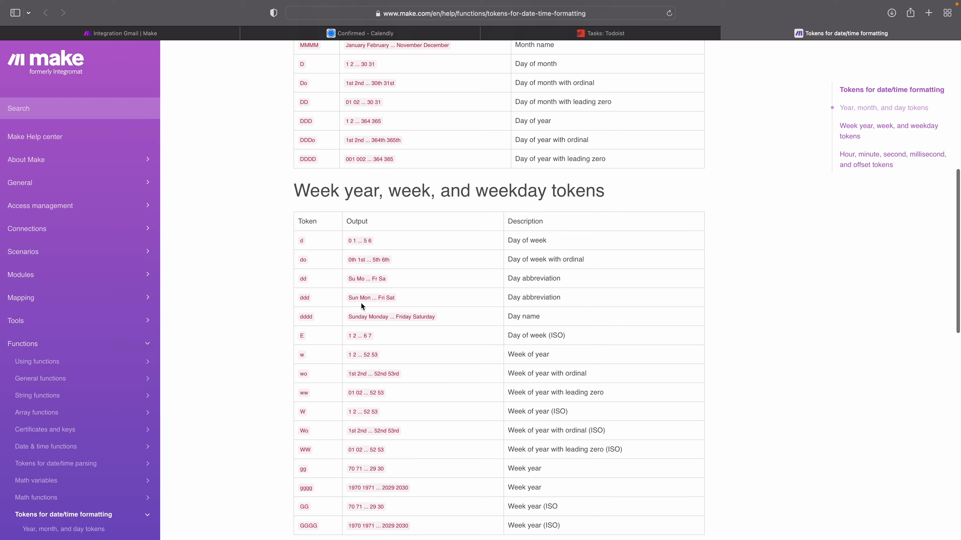
{"action": "double_click", "coordinate": [534, 297]}
{"action": "left_click", "coordinate": [377, 306]}
{"action": "triple_click", "coordinate": [512, 318]}
{"action": "left_click", "coordinate": [527, 317]}
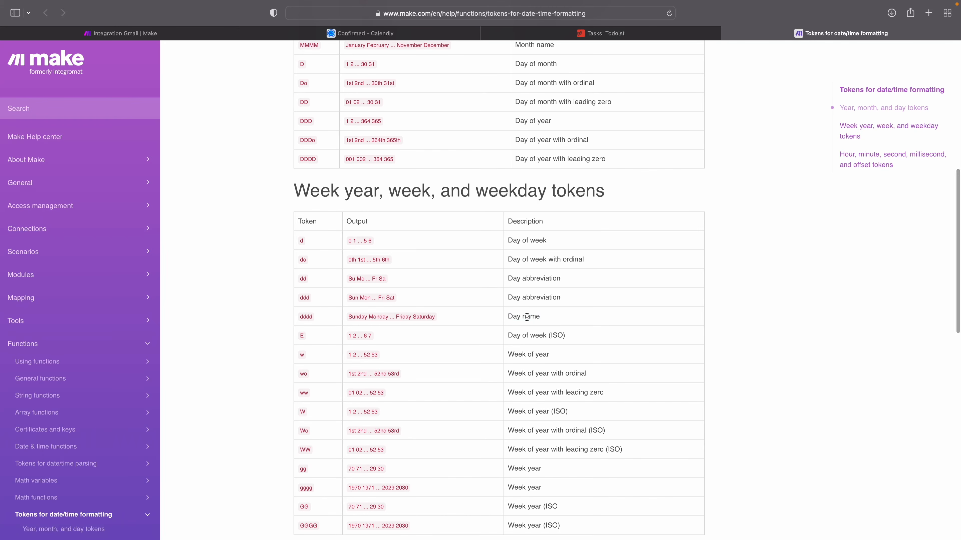
Step: Compare the outputs of the dddd day name token and the d day of week token
{"action": "double_click", "coordinate": [356, 317]}
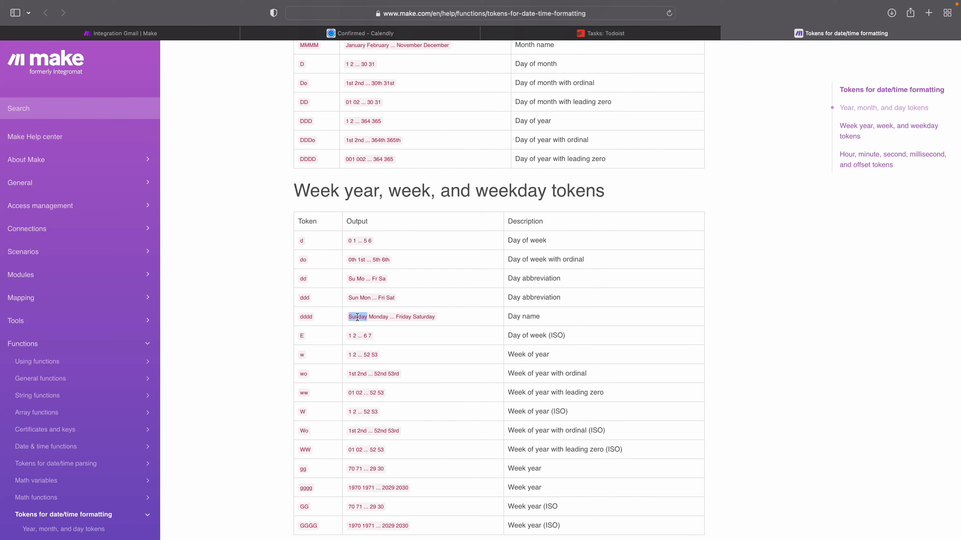
{"action": "left_click_drag", "start_coordinate": [377, 315], "coordinate": [399, 316]}
{"action": "double_click", "coordinate": [403, 317]}
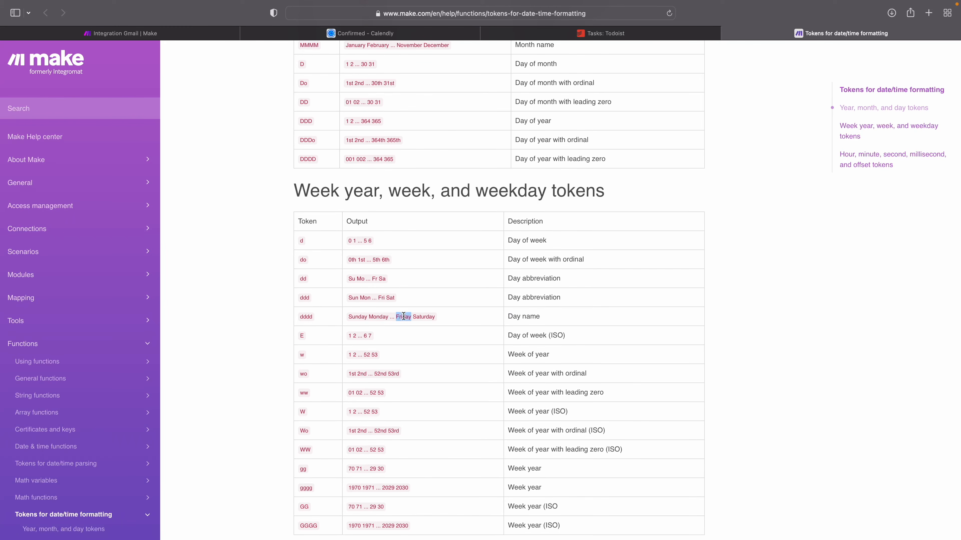
{"action": "double_click", "coordinate": [427, 317]}
{"action": "left_click", "coordinate": [396, 315]}
{"action": "triple_click", "coordinate": [362, 317]}
{"action": "left_click", "coordinate": [382, 315]}
{"action": "left_click_drag", "start_coordinate": [376, 241], "coordinate": [347, 240]}
{"action": "left_click", "coordinate": [381, 315]}
{"action": "double_click", "coordinate": [306, 319]}
Step: Return to the Make scenario and relabel the upper route's filter as Weekend
{"action": "left_click", "coordinate": [205, 36]}
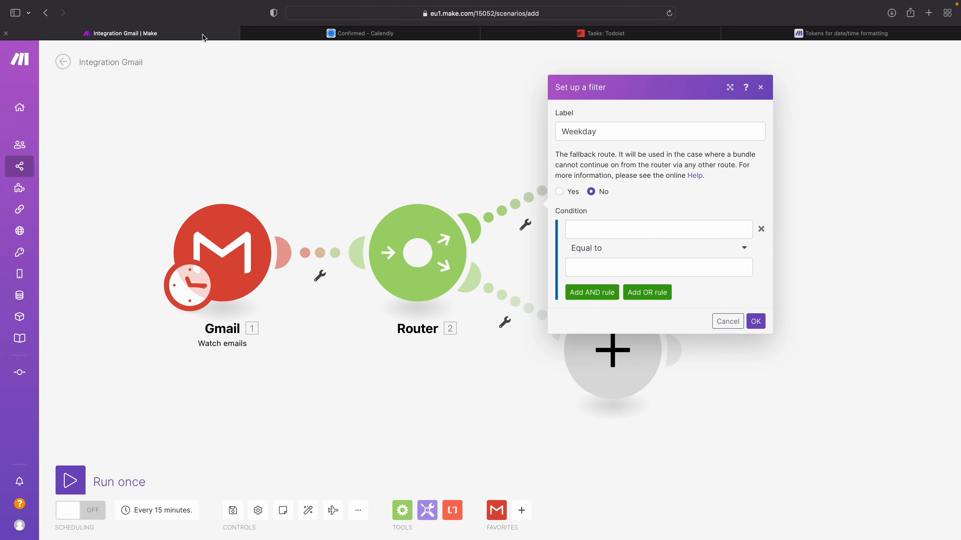
{"action": "double_click", "coordinate": [582, 130]}
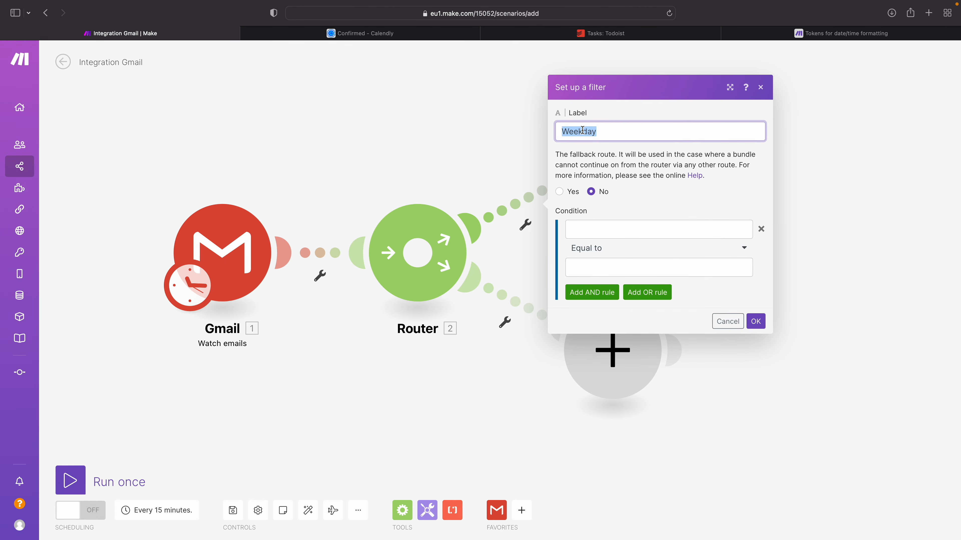
{"action": "type", "text": "Weekend"}
Step: Set the Weekend filter's condition to the Gmail Date value Equal to Saturday
{"action": "left_click", "coordinate": [581, 224]}
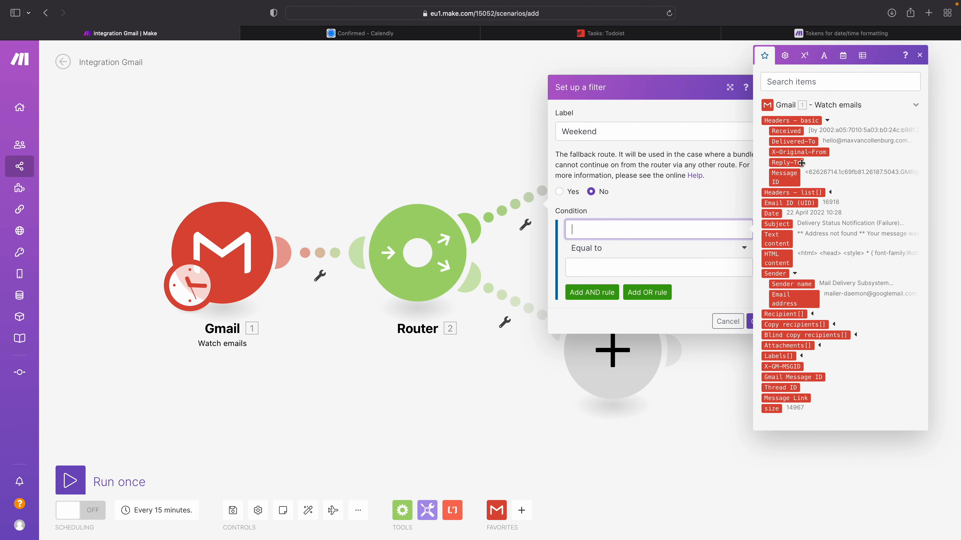
{"action": "left_click", "coordinate": [772, 215]}
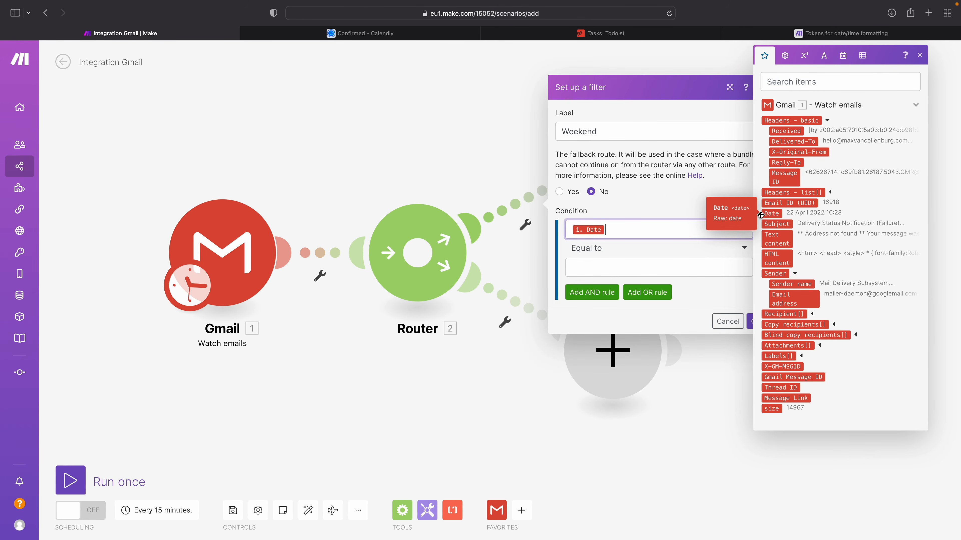
{"action": "left_click", "coordinate": [610, 270]}
{"action": "type", "text": "Saturday"}
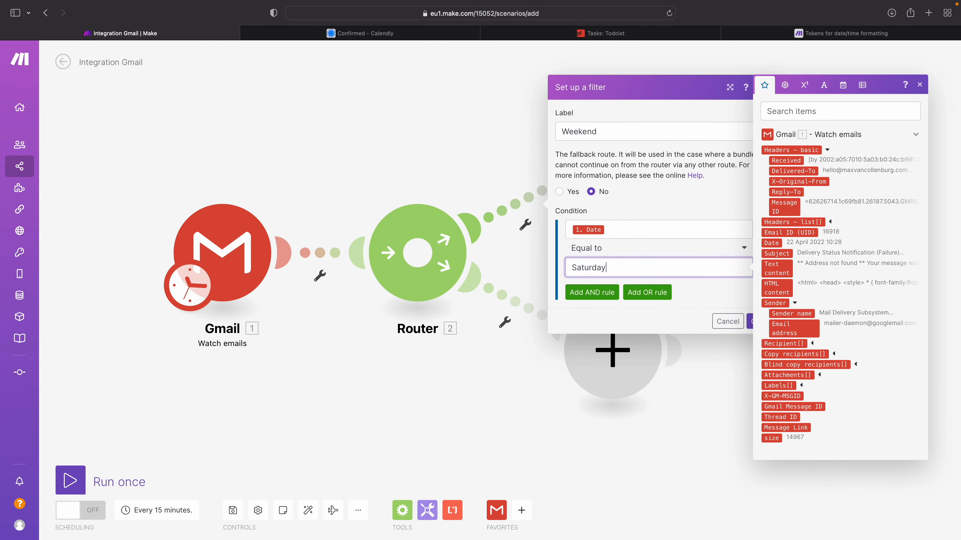
{"action": "left_click", "coordinate": [634, 228]}
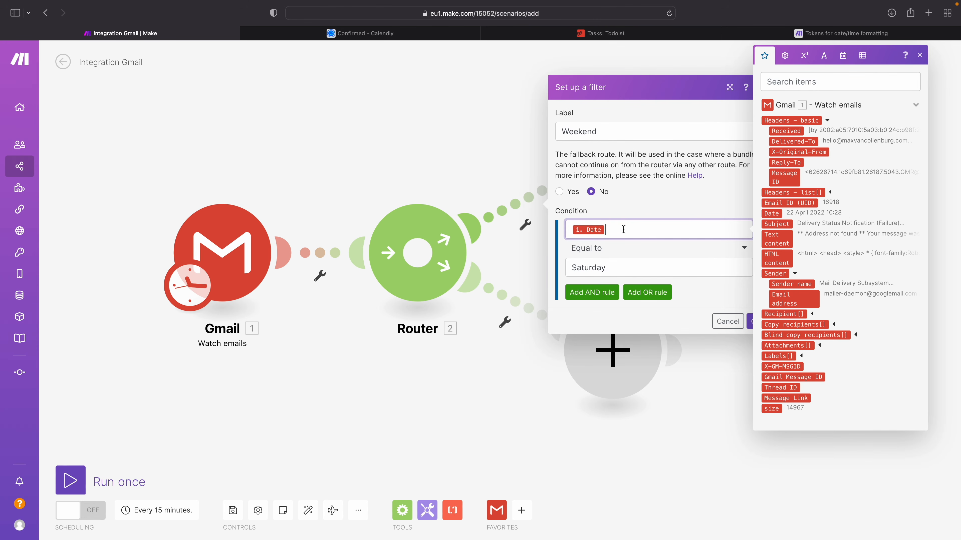
Step: Clear the Date value from the Weekend condition and examine the formatDate function's format examples among the date and time functions
{"action": "key", "text": "BackSpace"}
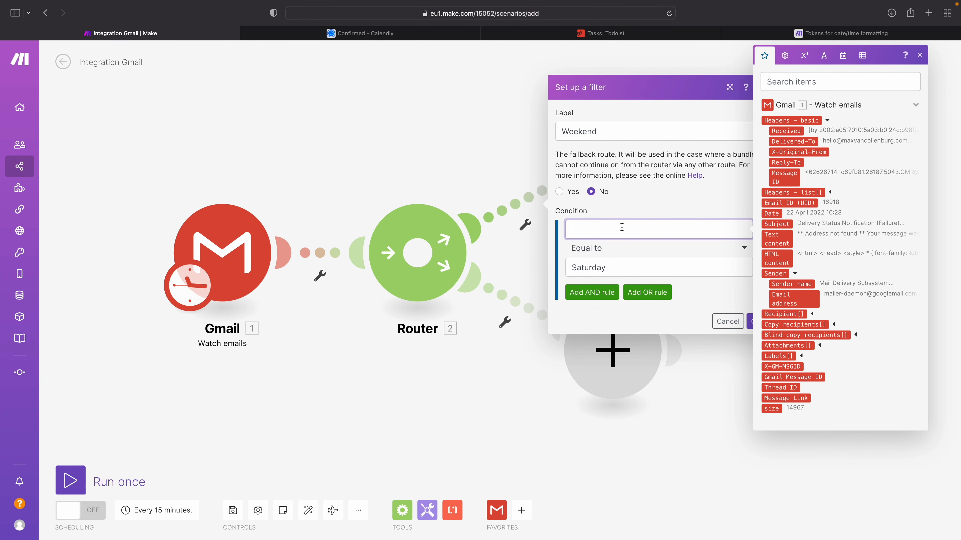
{"action": "left_click", "coordinate": [785, 56]}
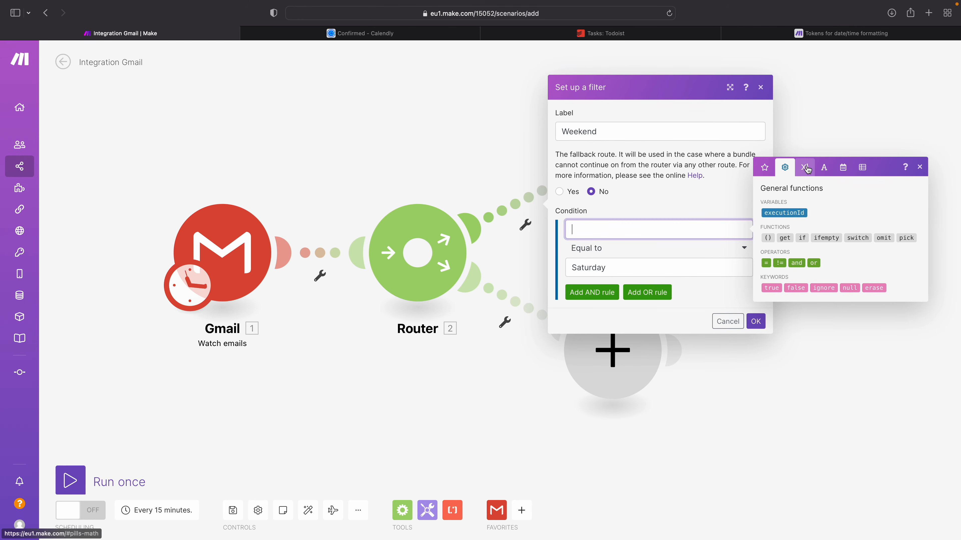
{"action": "left_click", "coordinate": [805, 168]}
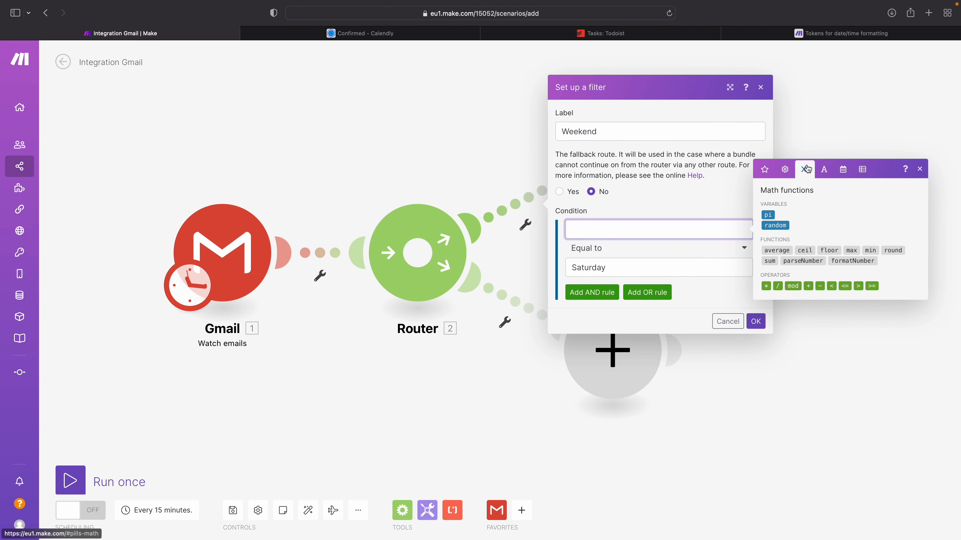
{"action": "left_click", "coordinate": [824, 169]}
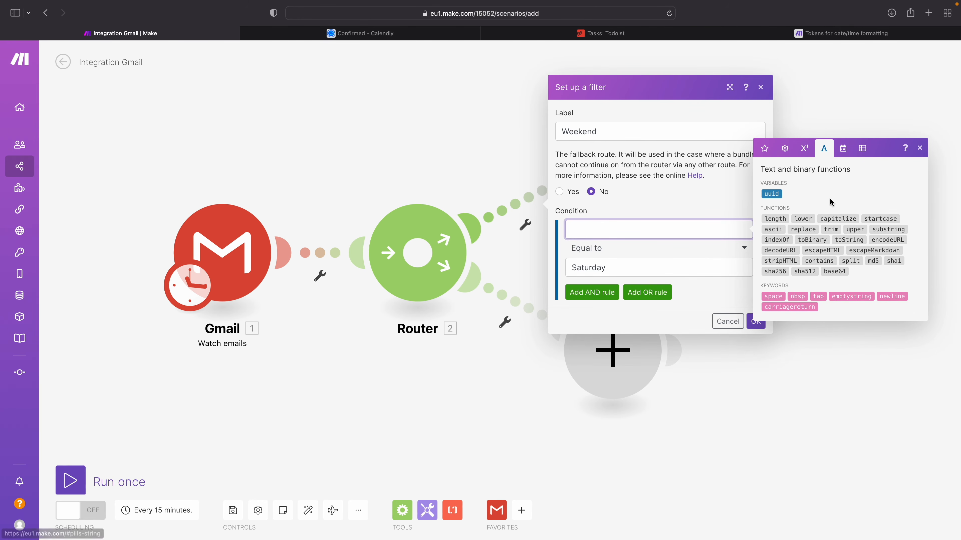
{"action": "left_click", "coordinate": [842, 148]}
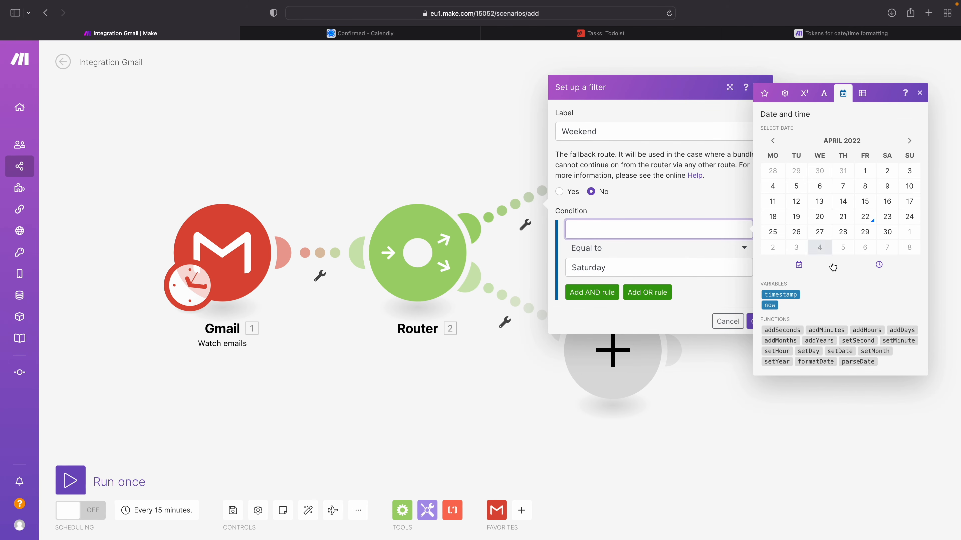
{"action": "mouse_move", "coordinate": [807, 364]}
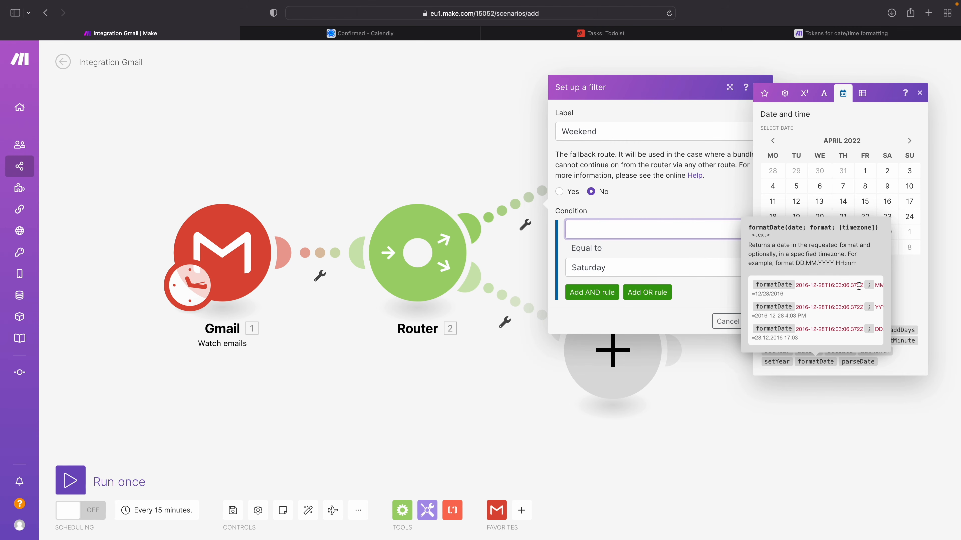
{"action": "scroll", "coordinate": [813, 285], "scroll_direction": "right", "scroll_amount": 3}
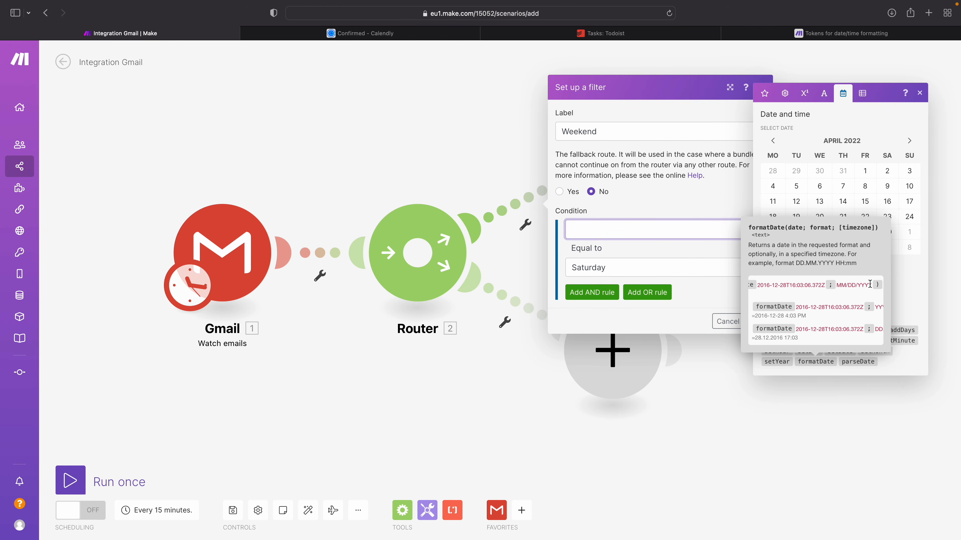
Step: Look up the MM, DD and YYYY tokens in the date/time formatting reference
{"action": "left_click", "coordinate": [843, 34]}
{"action": "scroll", "coordinate": [511, 276], "scroll_direction": "up", "scroll_amount": 1}
{"action": "scroll", "coordinate": [512, 276], "scroll_direction": "up", "scroll_amount": 10}
{"action": "scroll", "coordinate": [510, 274], "scroll_direction": "down", "scroll_amount": 2}
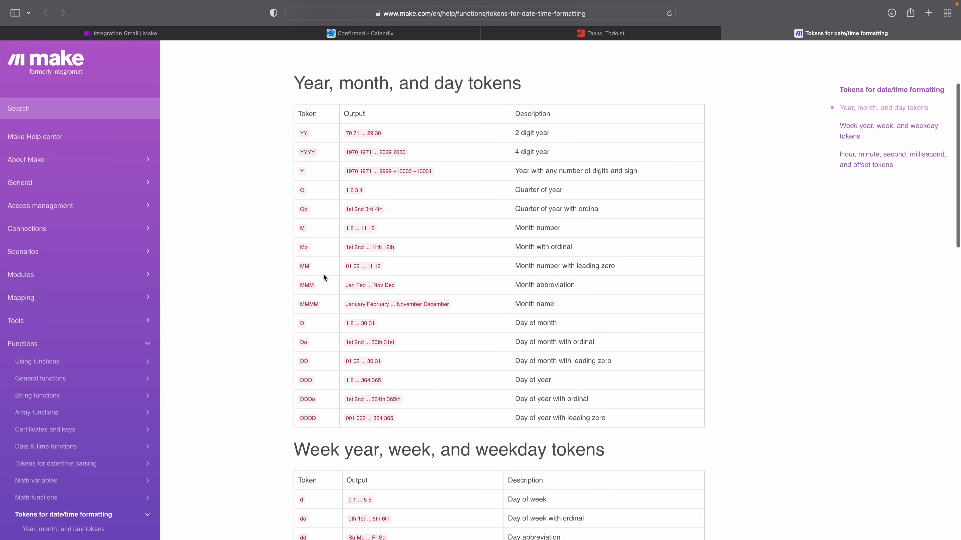
{"action": "left_click_drag", "start_coordinate": [525, 265], "coordinate": [559, 266]}
{"action": "double_click", "coordinate": [302, 361]}
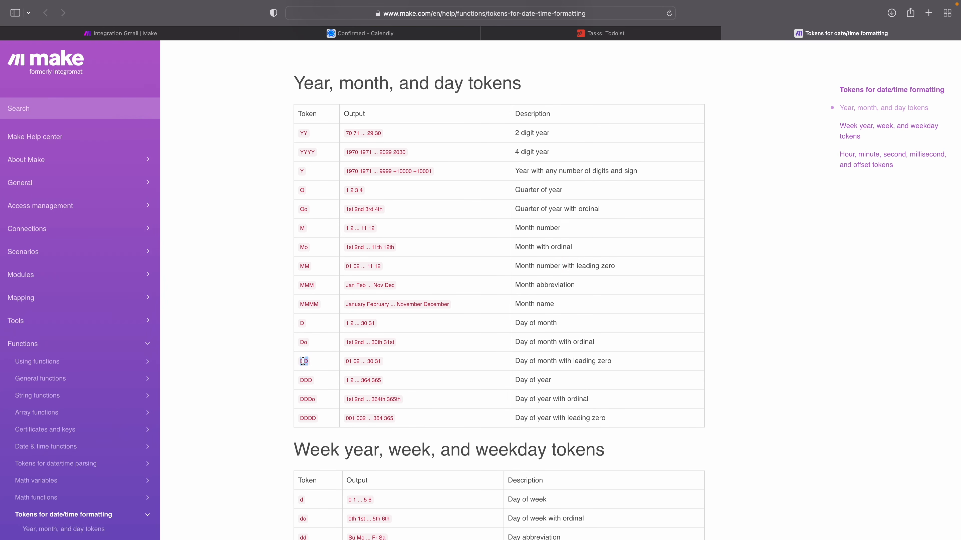
{"action": "left_click_drag", "start_coordinate": [515, 361], "coordinate": [557, 361]}
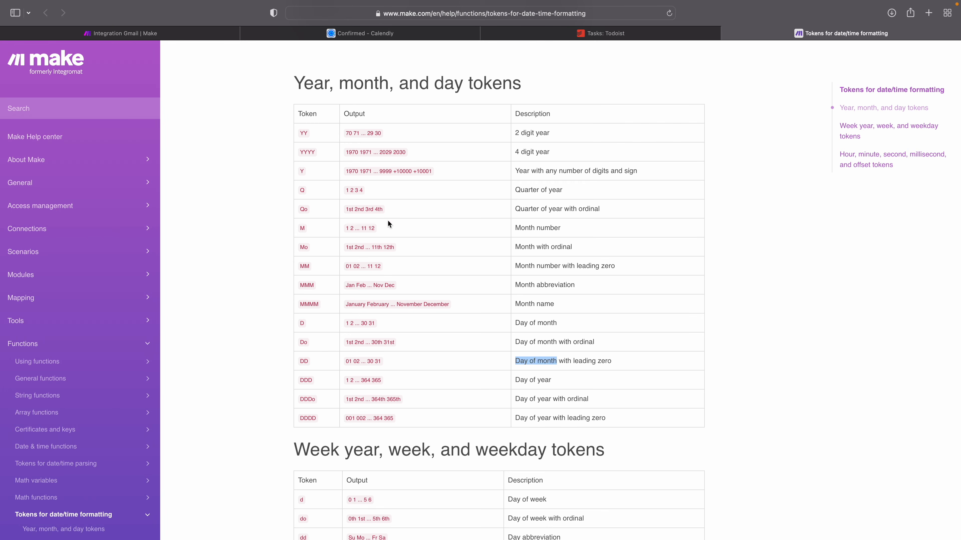
{"action": "triple_click", "coordinate": [304, 152]}
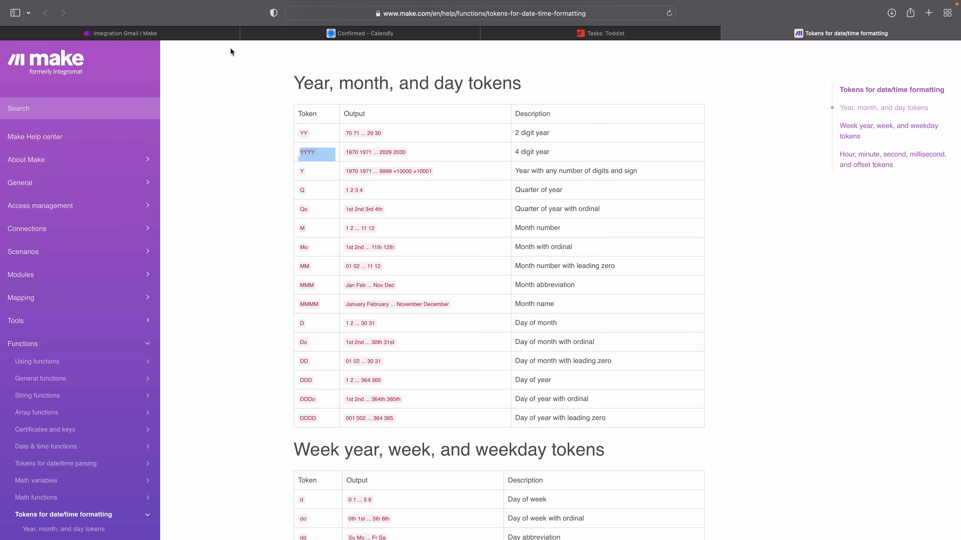
Step: Return to the Make scenario and fill the Weekend condition with formatDate, using the Gmail Date and the format dddd
{"action": "left_click", "coordinate": [165, 34]}
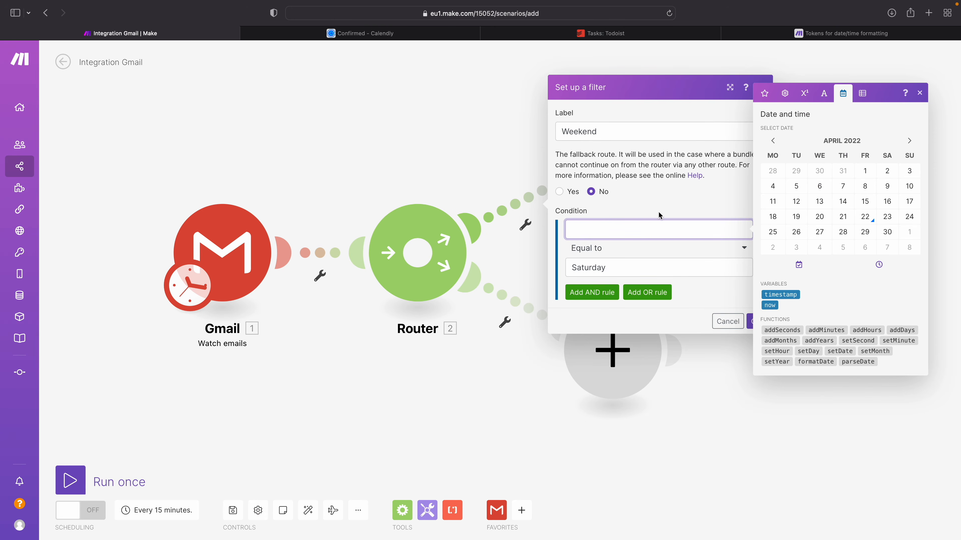
{"action": "left_click", "coordinate": [815, 361]}
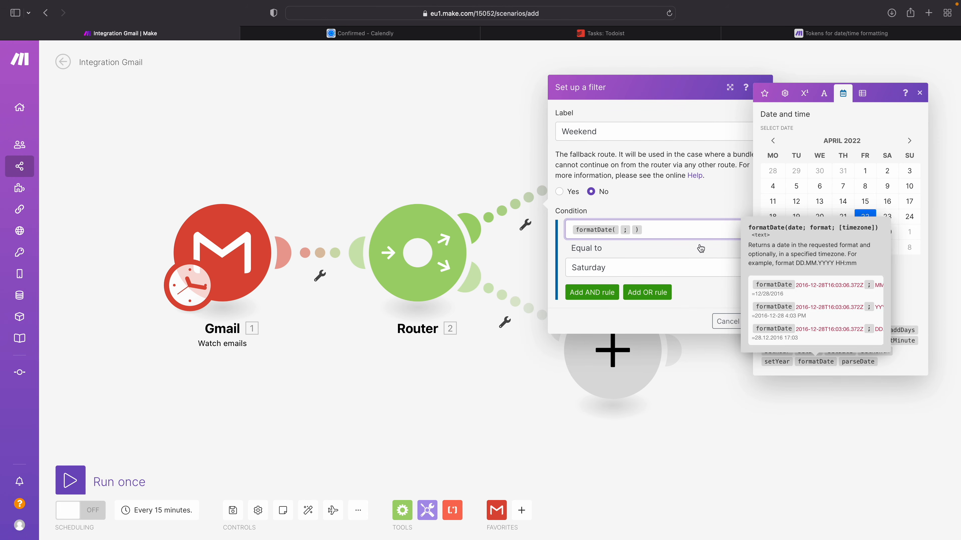
{"action": "left_click", "coordinate": [690, 229]}
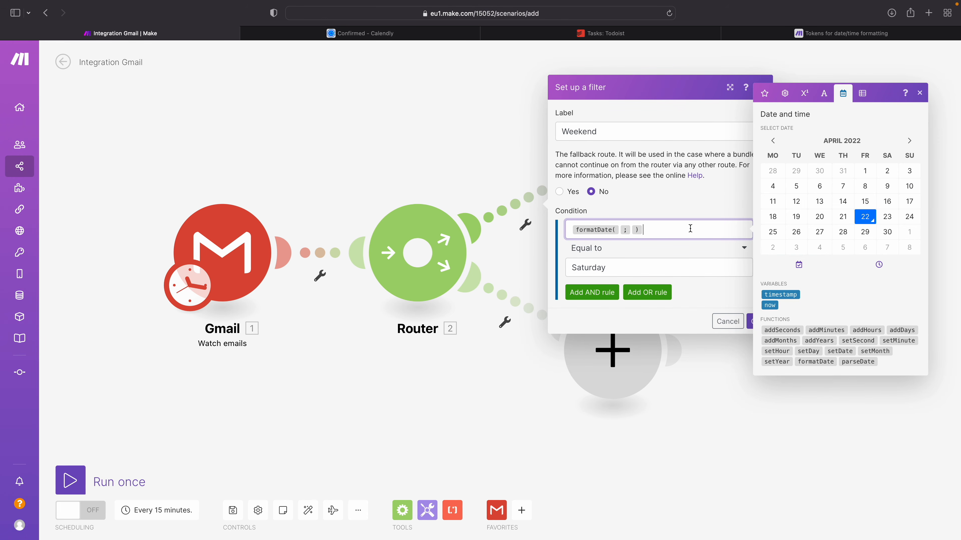
{"action": "left_click", "coordinate": [620, 231]}
{"action": "left_click", "coordinate": [764, 94]}
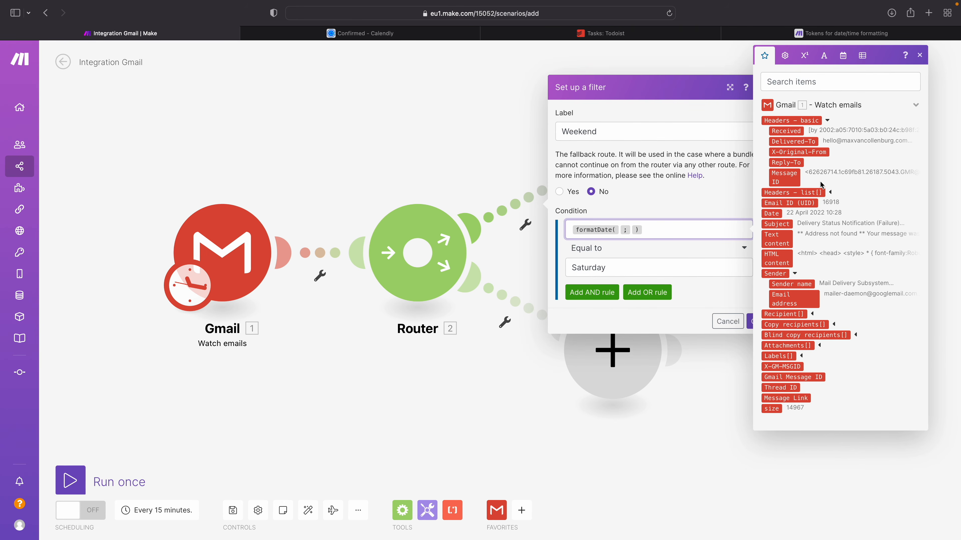
{"action": "left_click", "coordinate": [774, 214]}
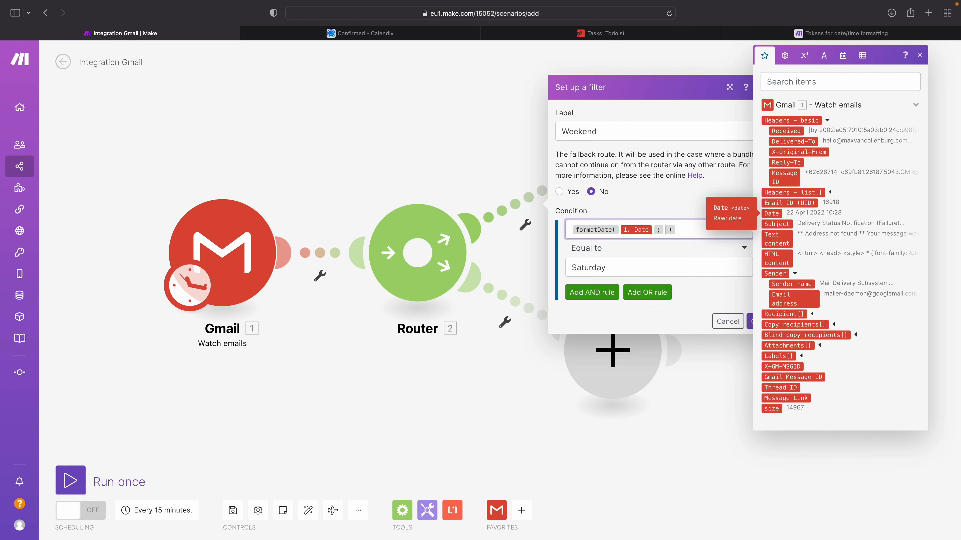
{"action": "type", "text": "ddd"}
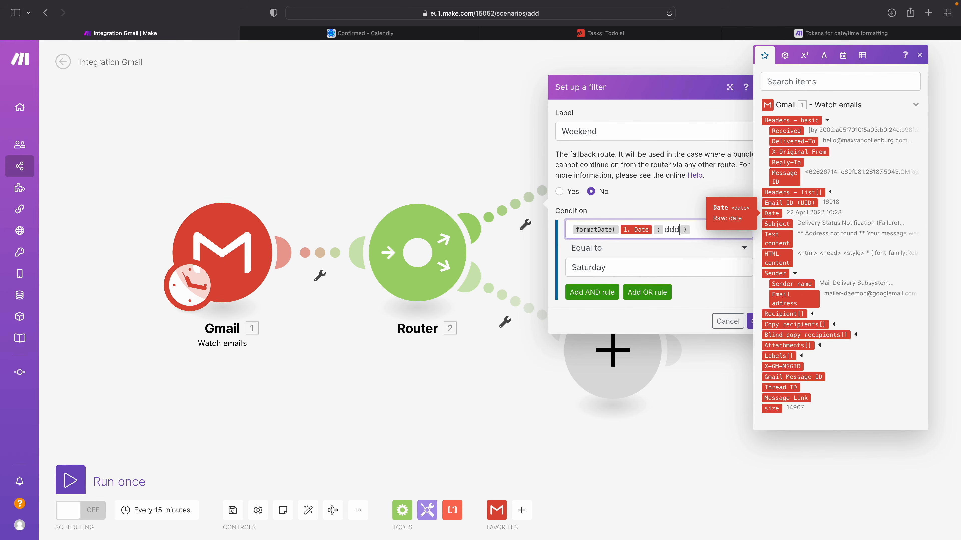
{"action": "type", "text": "d"}
Step: Check the dddd token's day name outputs for Sunday and Saturday in the formatting reference
{"action": "left_click", "coordinate": [788, 37]}
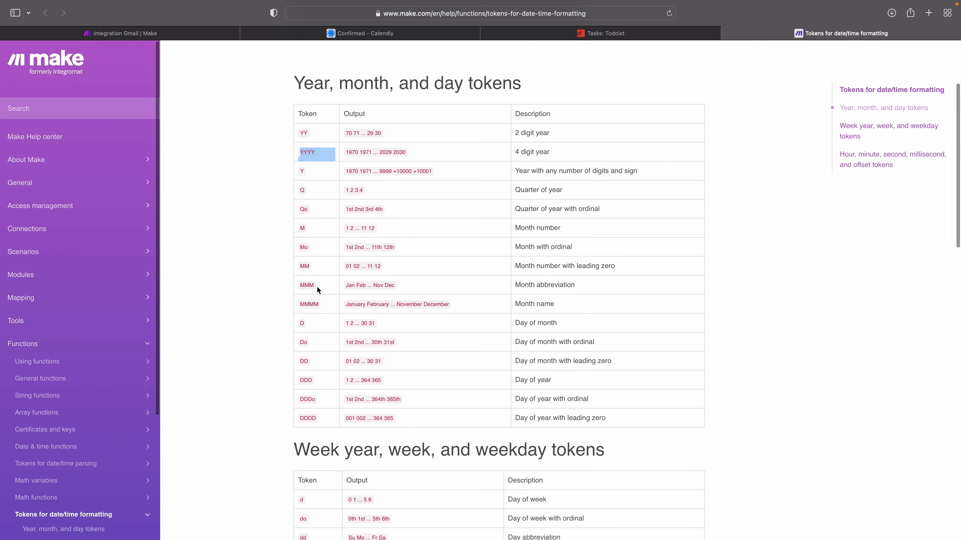
{"action": "scroll", "coordinate": [345, 338], "scroll_direction": "down", "scroll_amount": 6}
{"action": "triple_click", "coordinate": [311, 334]}
{"action": "left_click", "coordinate": [371, 335]}
{"action": "double_click", "coordinate": [354, 336]}
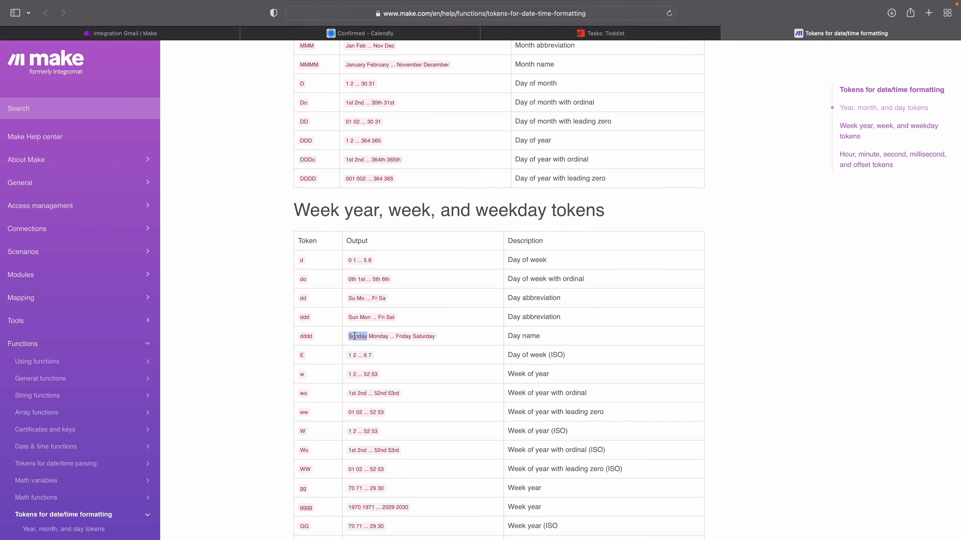
{"action": "double_click", "coordinate": [425, 337]}
Step: Back in the Make scenario, add an OR rule to the Weekend filter and copy the formatDate expression into it
{"action": "left_click", "coordinate": [189, 35]}
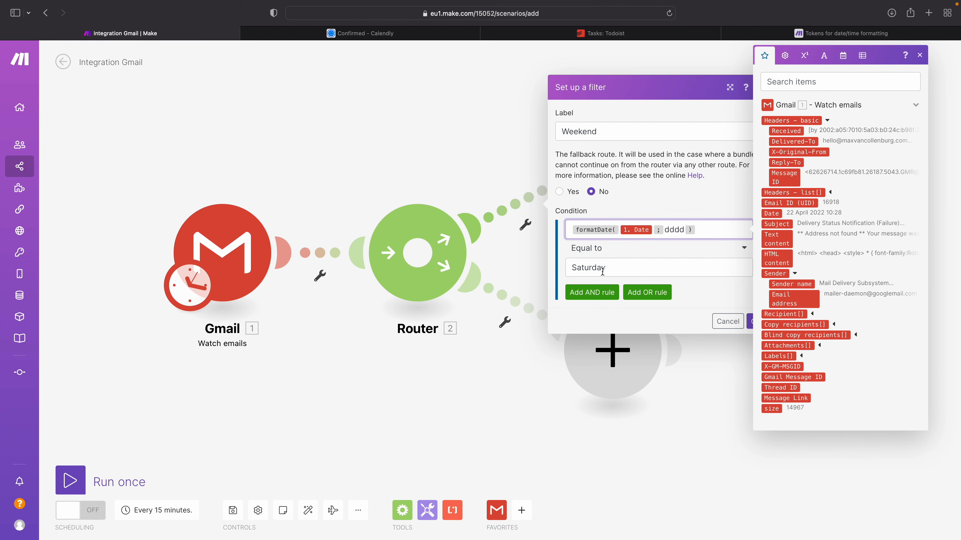
{"action": "left_click", "coordinate": [628, 313]}
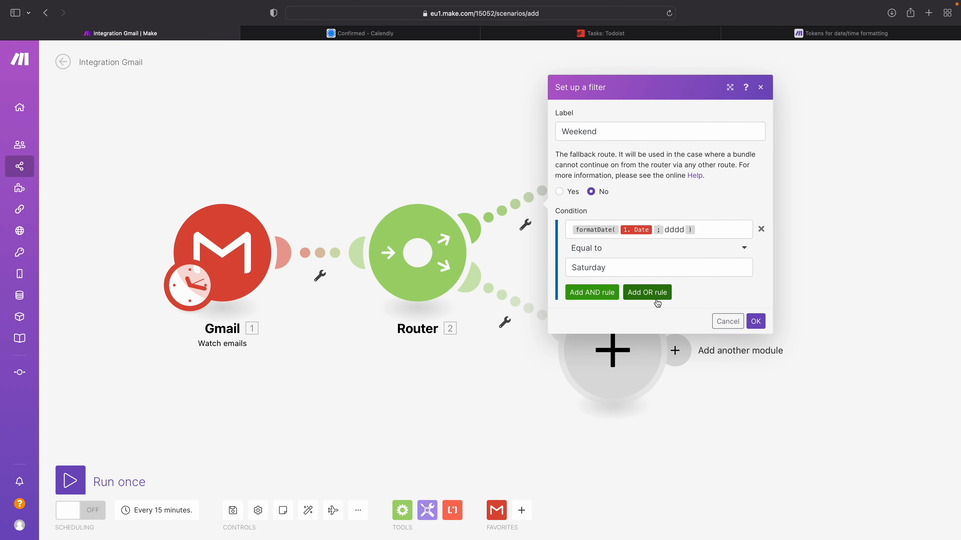
{"action": "left_click", "coordinate": [657, 299]}
{"action": "left_click", "coordinate": [705, 200]}
{"action": "key", "text": "ctrl+a"}
{"action": "key", "text": "ctrl+c"}
{"action": "left_click", "coordinate": [652, 305]}
{"action": "key", "text": "ctrl+v"}
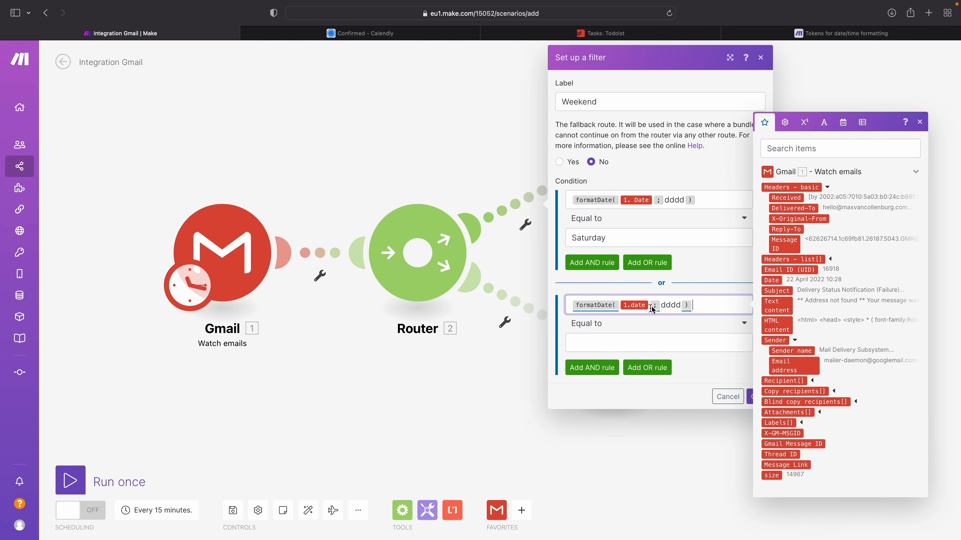
Step: Set the OR rule's comparison value to Sunday and save the Weekend filter
{"action": "left_click", "coordinate": [585, 348]}
{"action": "type", "text": "Sunday"}
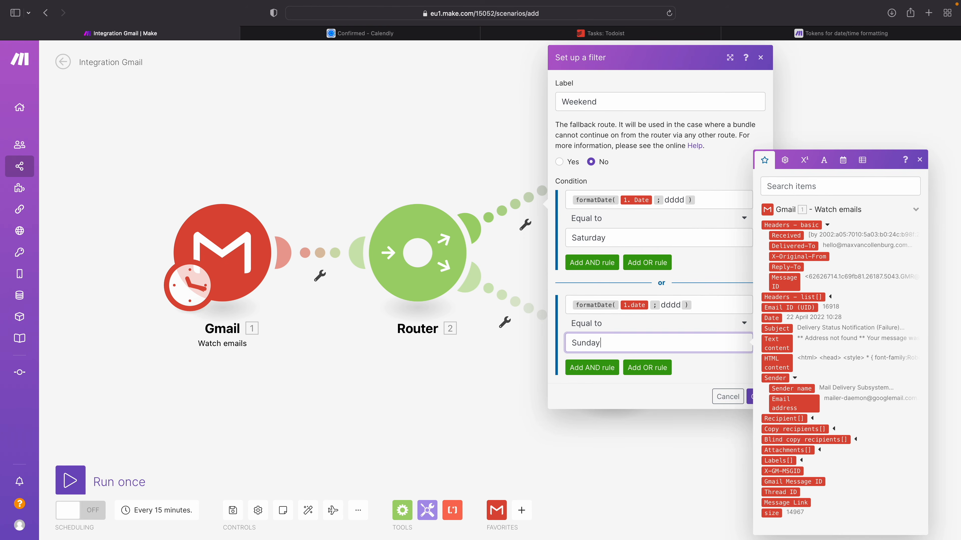
{"action": "left_click", "coordinate": [620, 395]}
{"action": "left_click", "coordinate": [755, 398]}
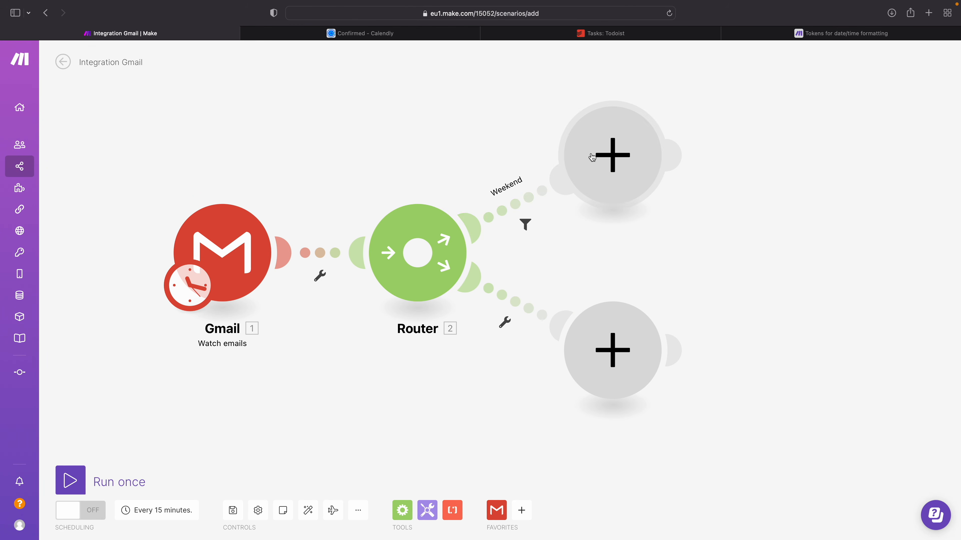
Step: Review the saved Weekend filter's two formatDate conditions and their Saturday and Sunday comparison values
{"action": "left_click", "coordinate": [536, 184]}
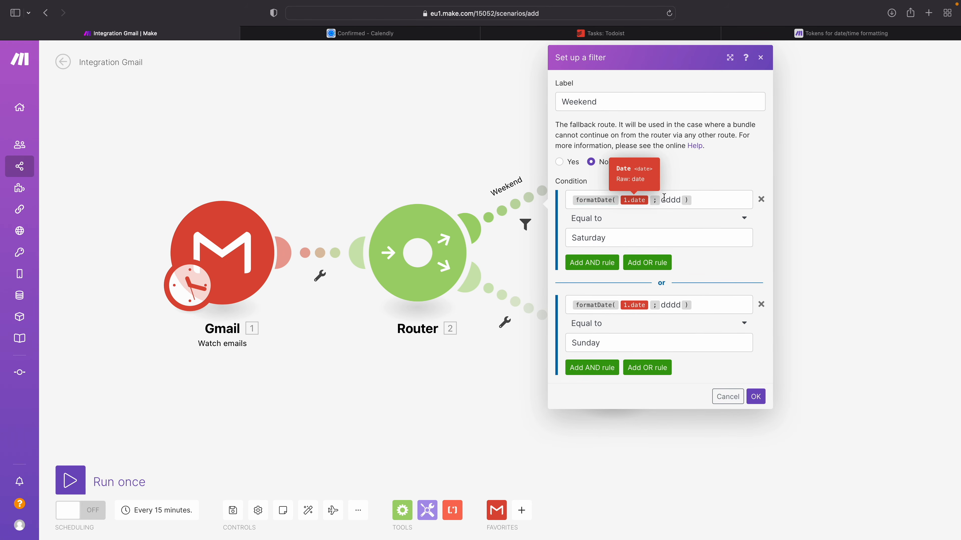
{"action": "double_click", "coordinate": [582, 238]}
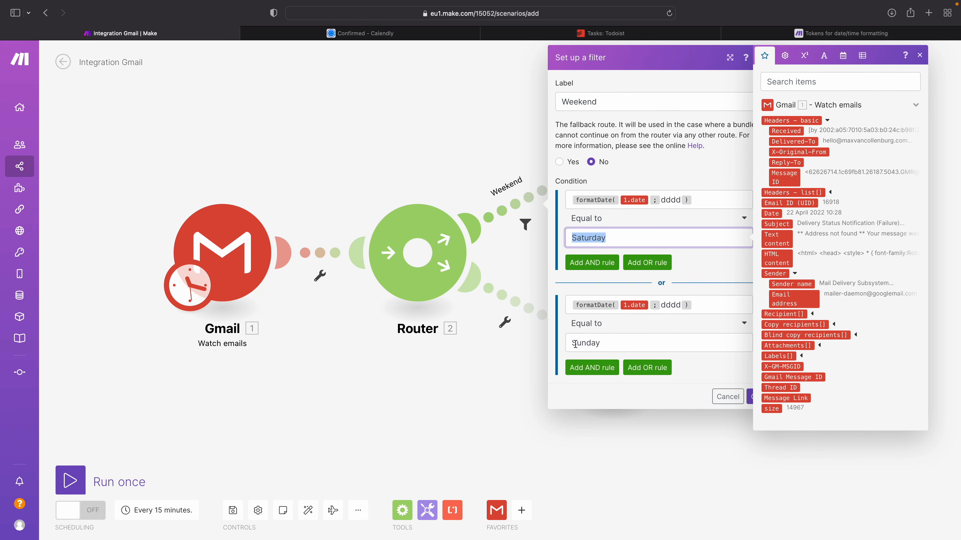
{"action": "double_click", "coordinate": [579, 343]}
{"action": "left_click", "coordinate": [669, 242]}
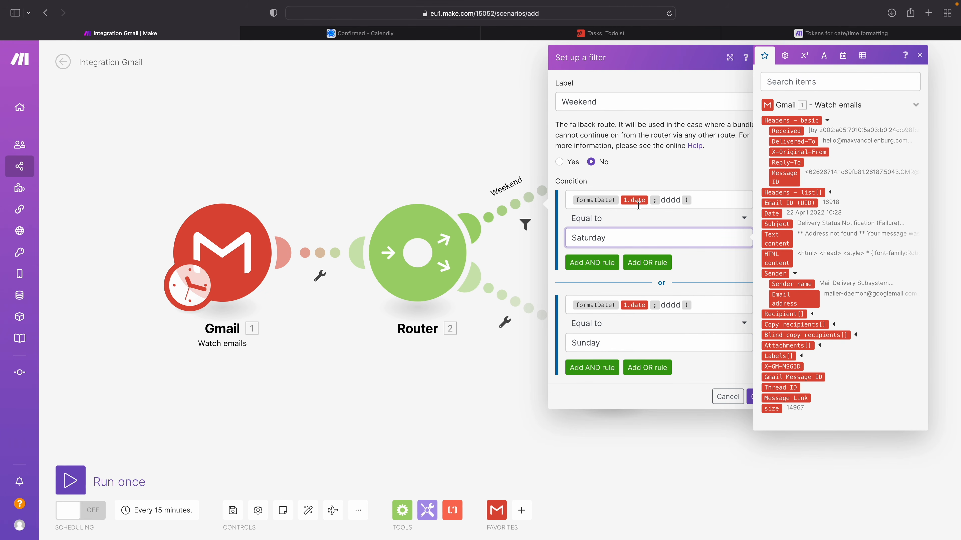
{"action": "left_click", "coordinate": [668, 200]}
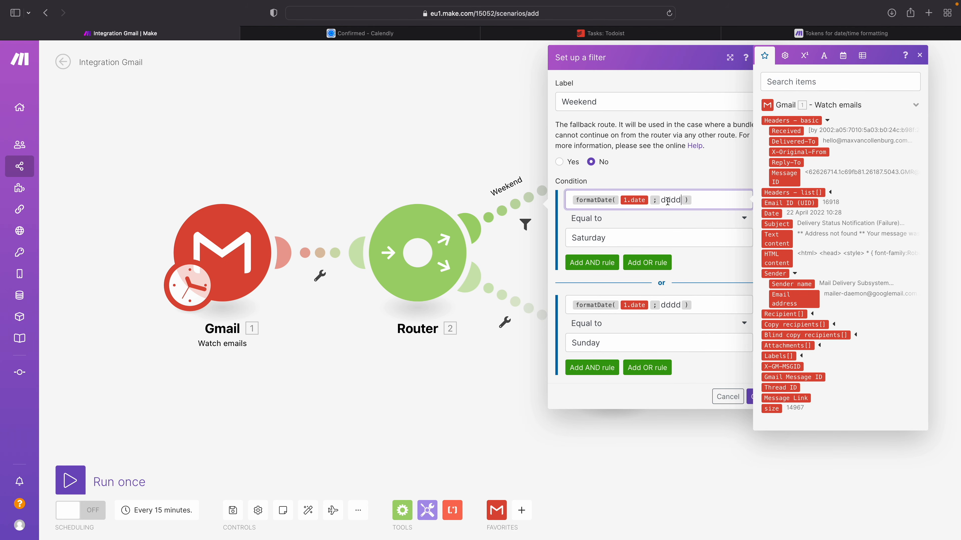
{"action": "left_click", "coordinate": [607, 238]}
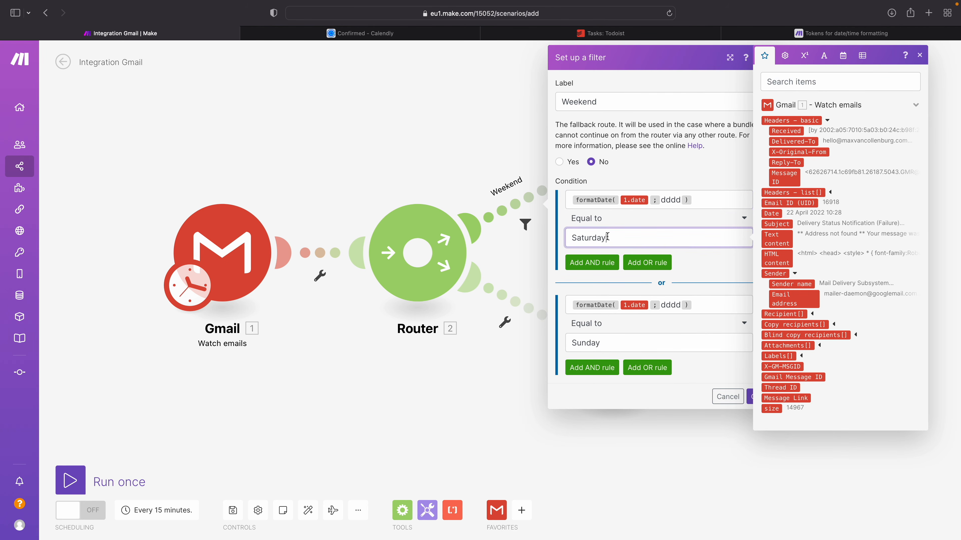
{"action": "left_click", "coordinate": [435, 164]}
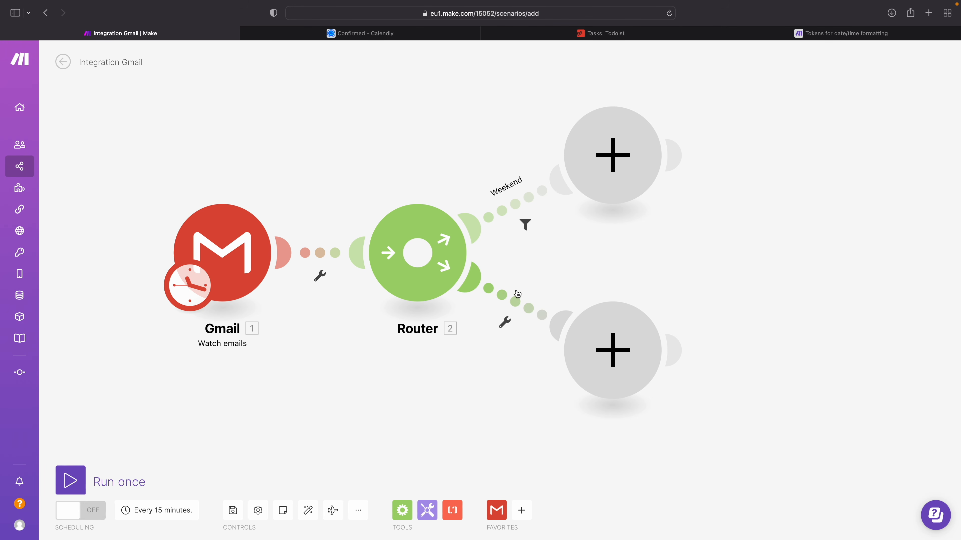
{"action": "left_click", "coordinate": [521, 204]}
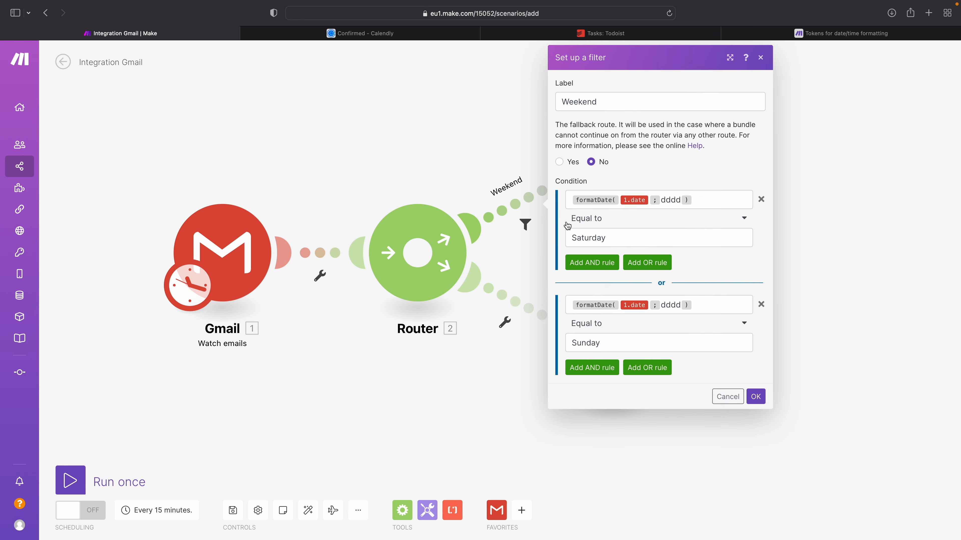
Step: Read the fallback route description in the lower route's filter, set that route as the fallback and save
{"action": "left_click", "coordinate": [532, 298]}
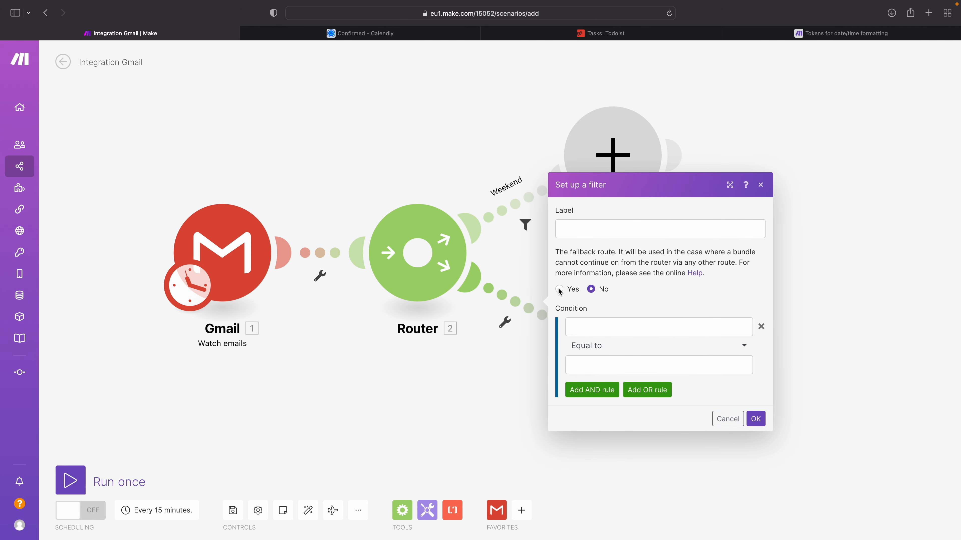
{"action": "left_click_drag", "start_coordinate": [562, 253], "coordinate": [609, 252]}
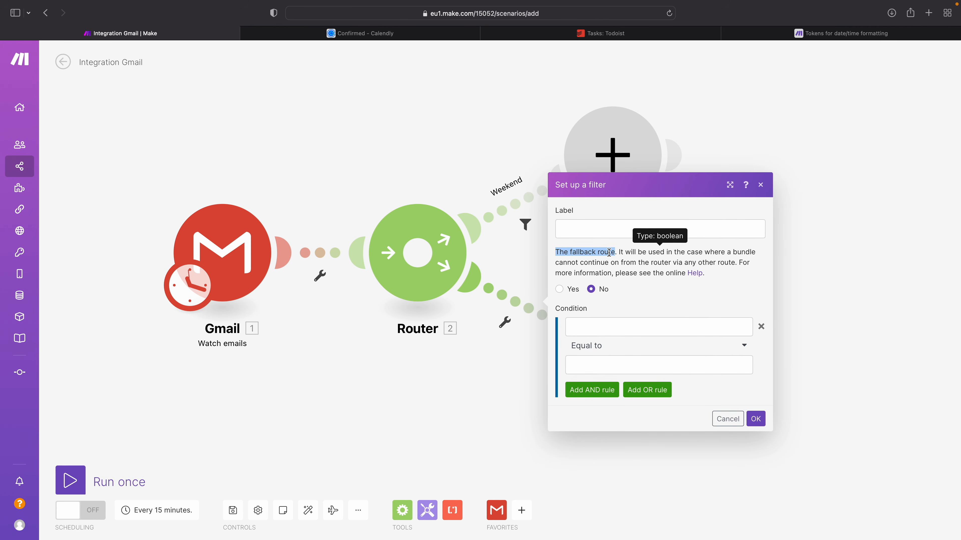
{"action": "left_click", "coordinate": [628, 256]}
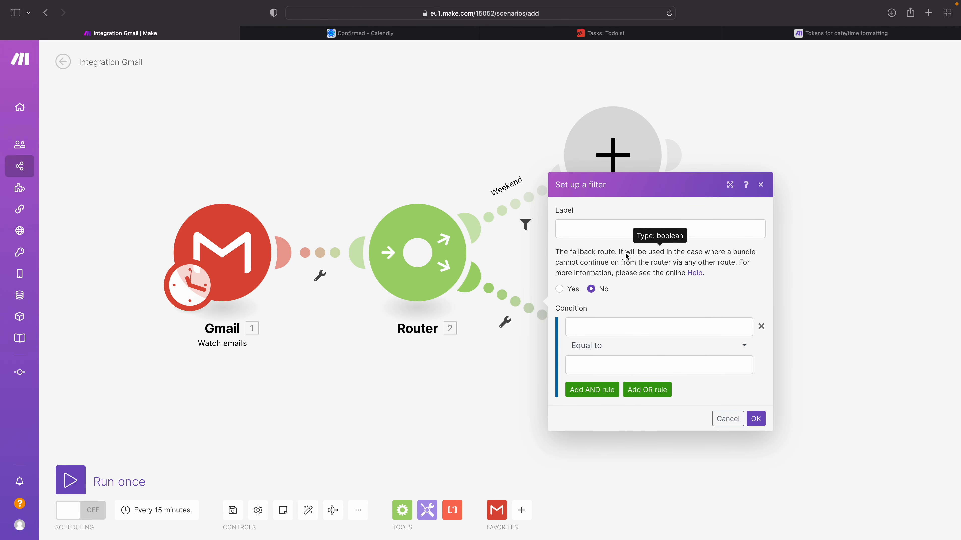
{"action": "left_click_drag", "start_coordinate": [619, 256], "coordinate": [672, 263]}
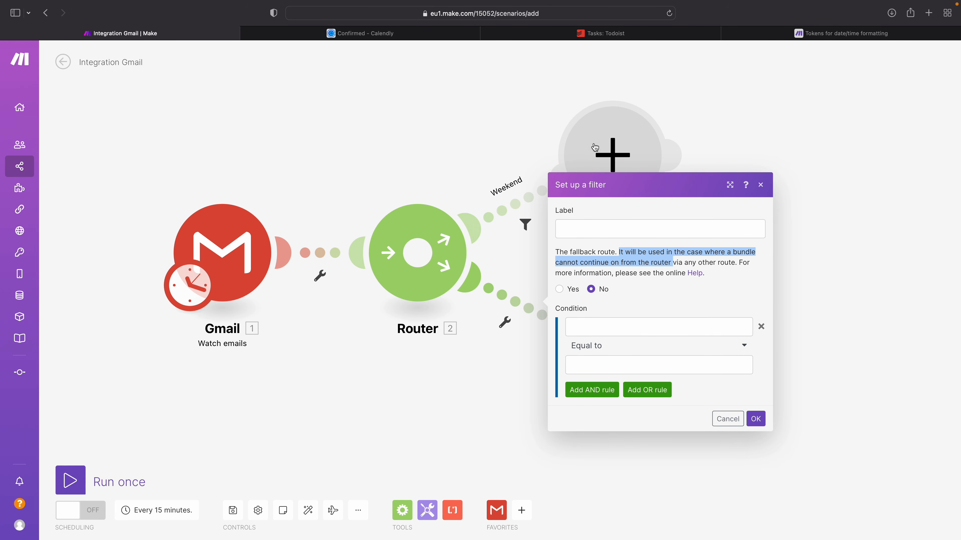
{"action": "left_click", "coordinate": [560, 291]}
{"action": "left_click", "coordinate": [755, 418]}
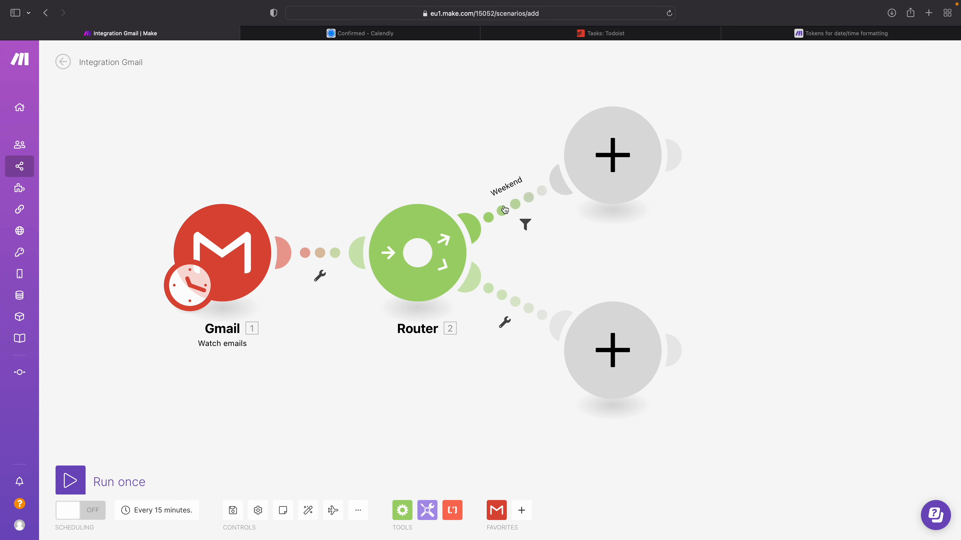
Step: Check the Weekend filter's conditions, label the fallback route's filter Weekday and save it
{"action": "left_click", "coordinate": [517, 198]}
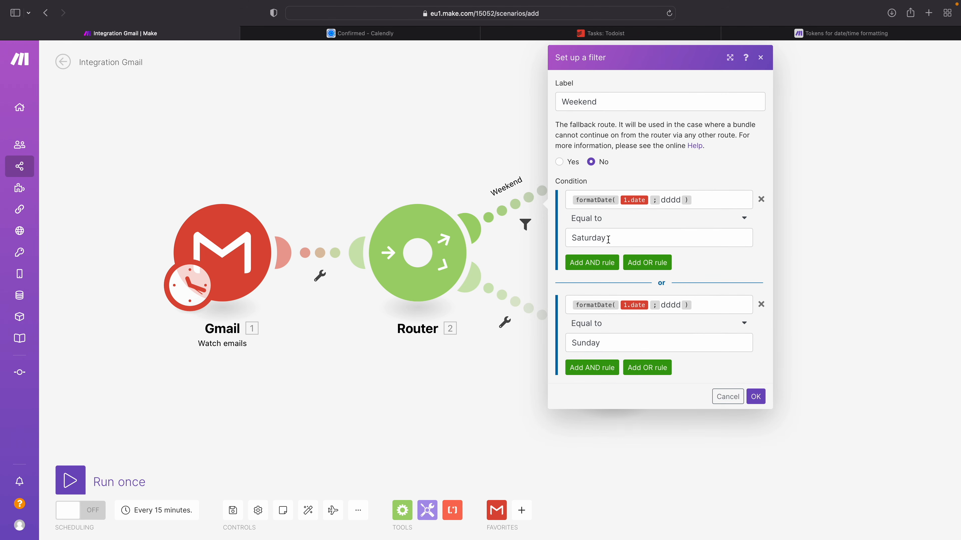
{"action": "left_click", "coordinate": [420, 163]}
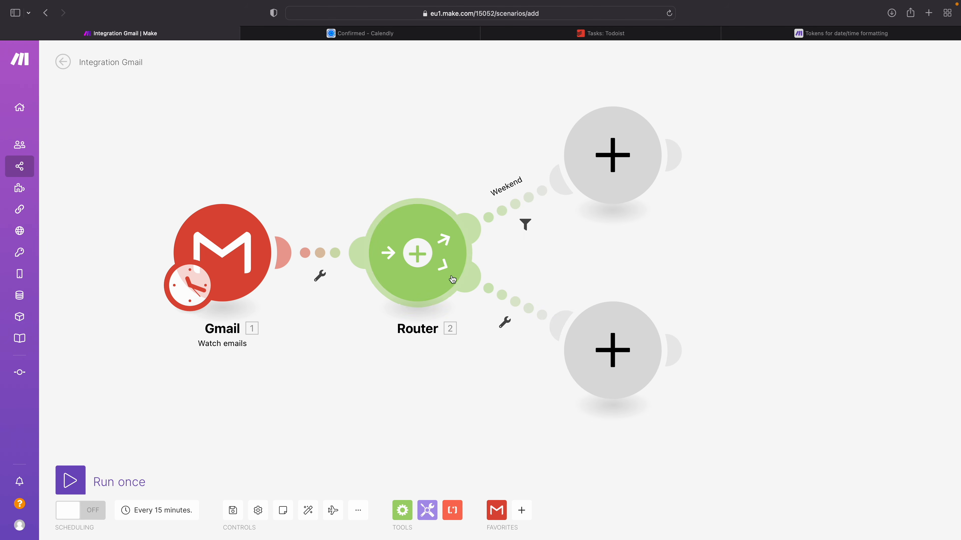
{"action": "left_click", "coordinate": [529, 307]}
{"action": "left_click", "coordinate": [606, 232]}
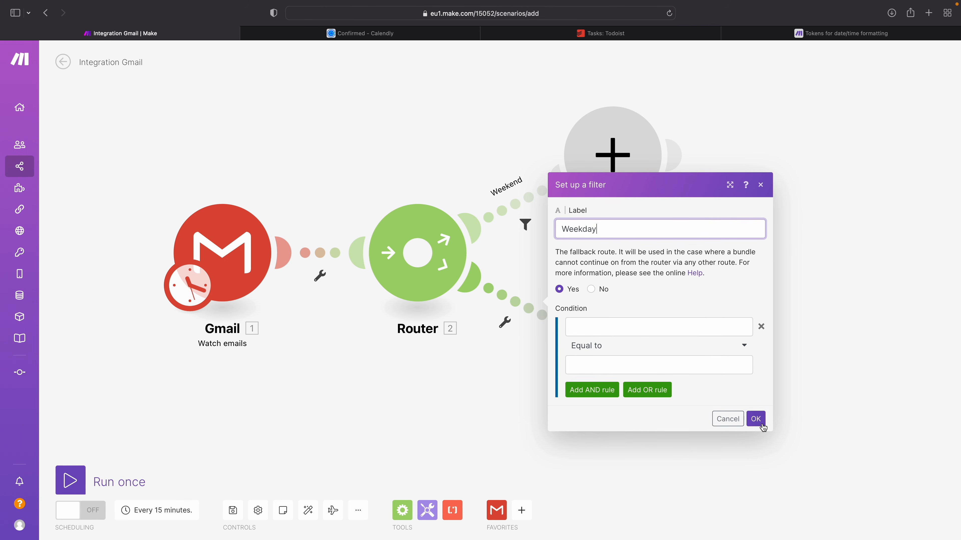
{"action": "left_click", "coordinate": [756, 419]}
Step: Add a Gmail Send an email module at the end of the Weekend route
{"action": "left_click", "coordinate": [611, 141]}
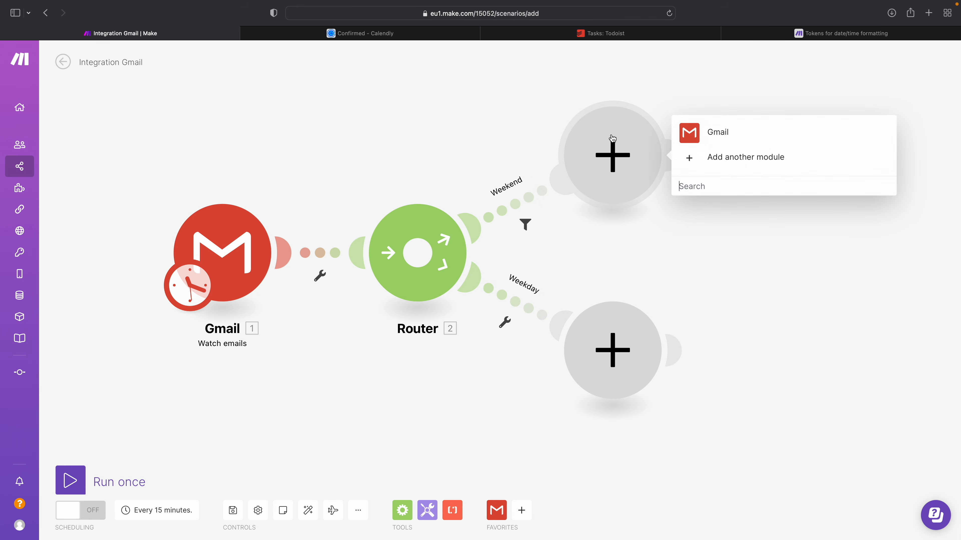
{"action": "left_click", "coordinate": [701, 141]}
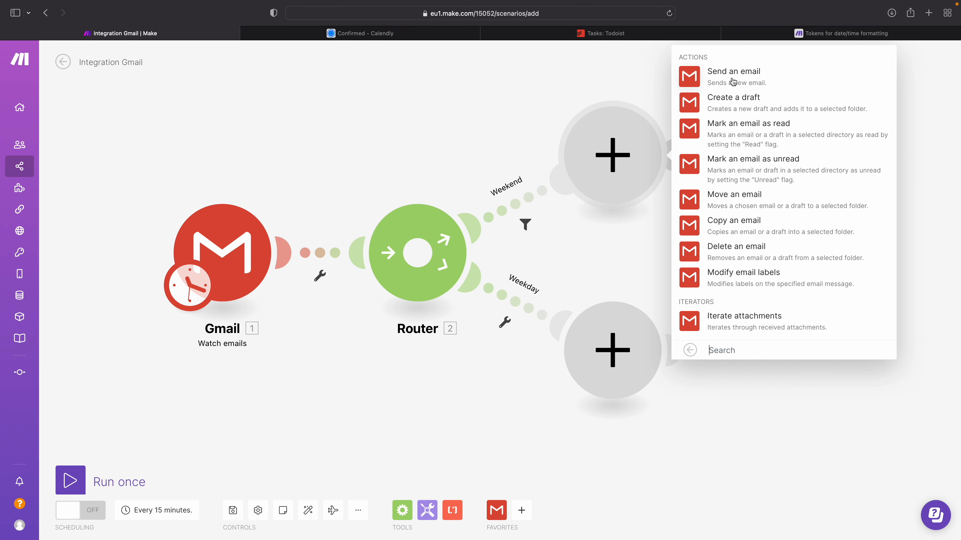
{"action": "left_click", "coordinate": [733, 81]}
Step: Map the recipient to the incoming email's Sender: Email address and set the subject to "RE:" followed by the original Subject
{"action": "left_click", "coordinate": [703, 162]}
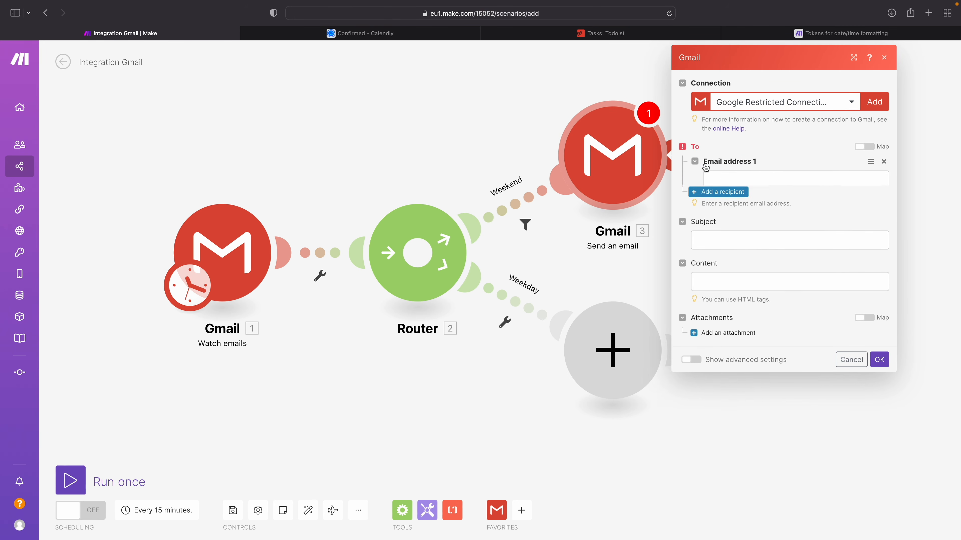
{"action": "left_click", "coordinate": [724, 182]}
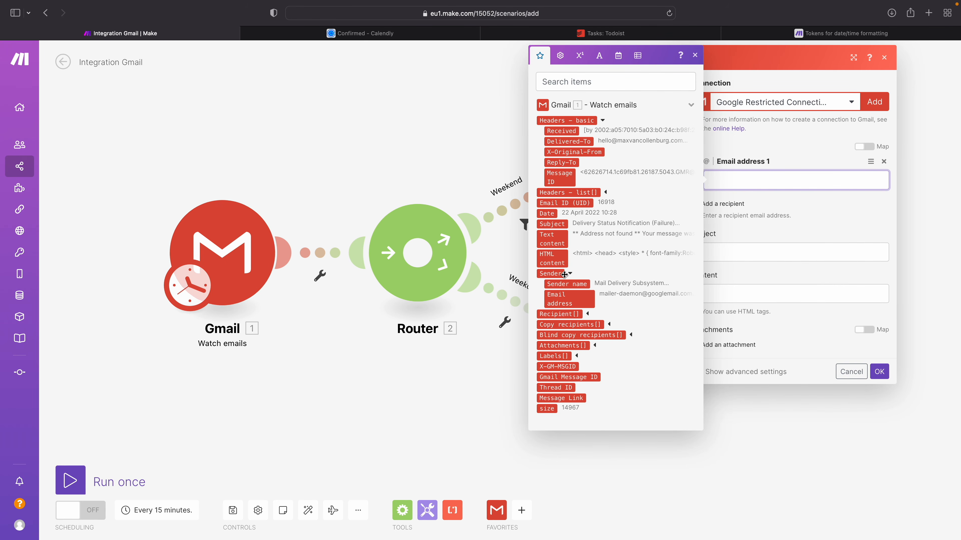
{"action": "left_click", "coordinate": [554, 299]}
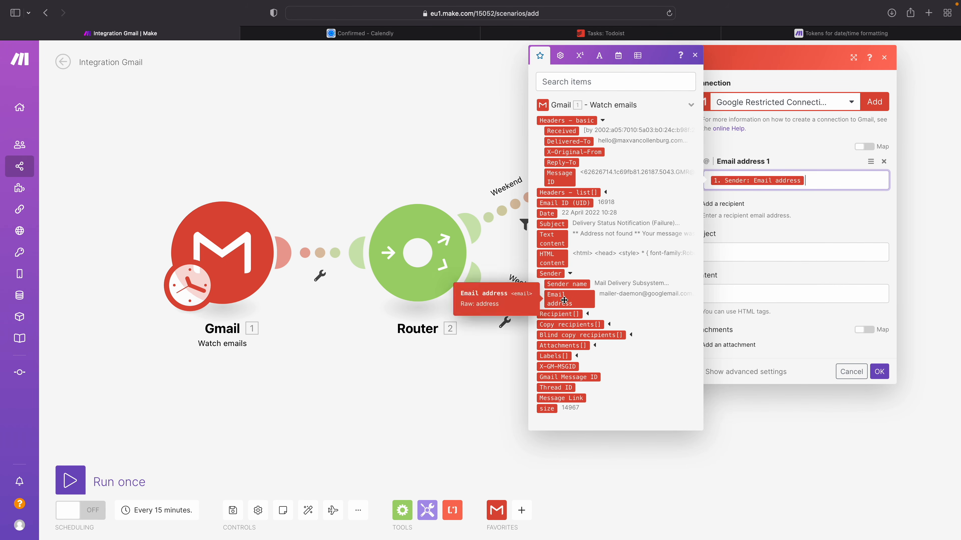
{"action": "left_click", "coordinate": [835, 229]}
{"action": "left_click", "coordinate": [712, 252]}
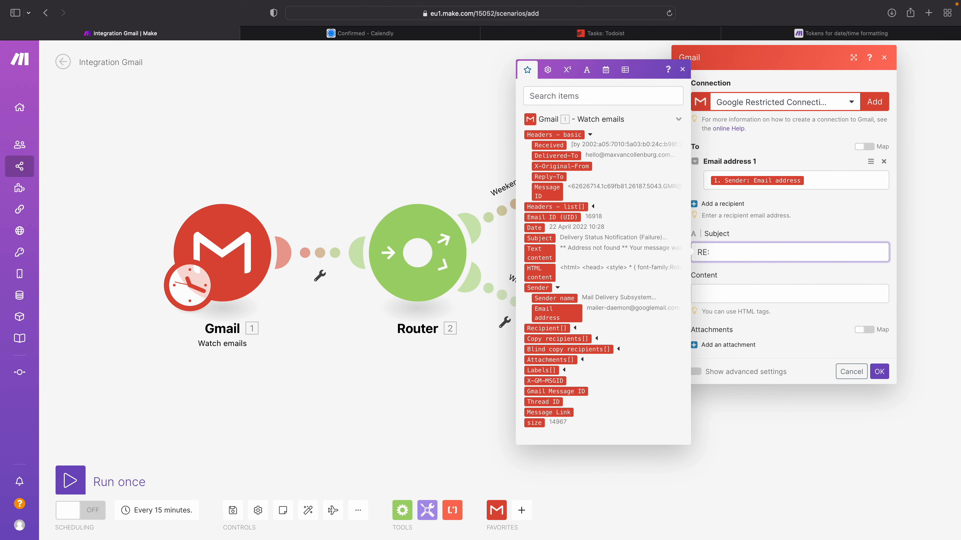
{"action": "left_click", "coordinate": [540, 238]}
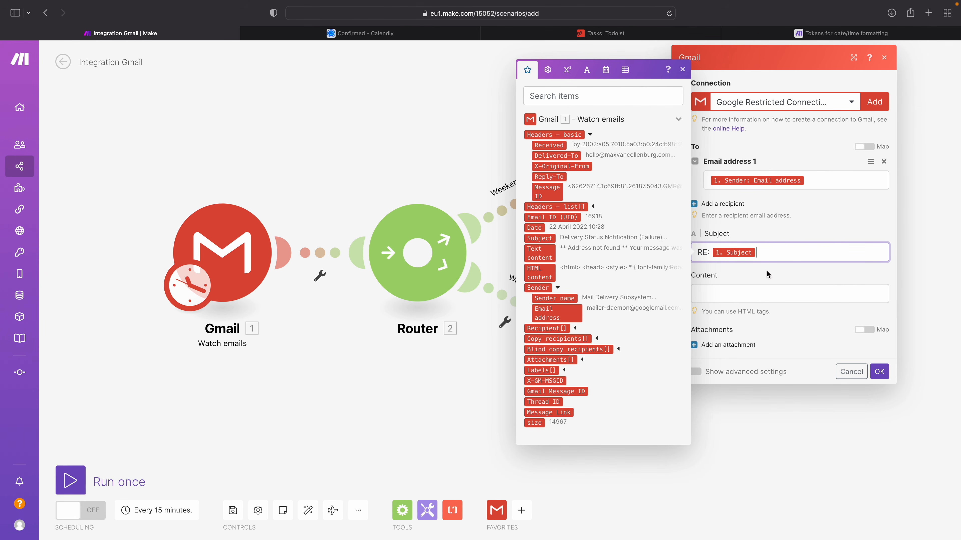
Step: Enter content "Heyhey! I just wanted to let you know that I got your email, and that I'll get back to you after the weekend.", sign and save
{"action": "left_click", "coordinate": [752, 291]}
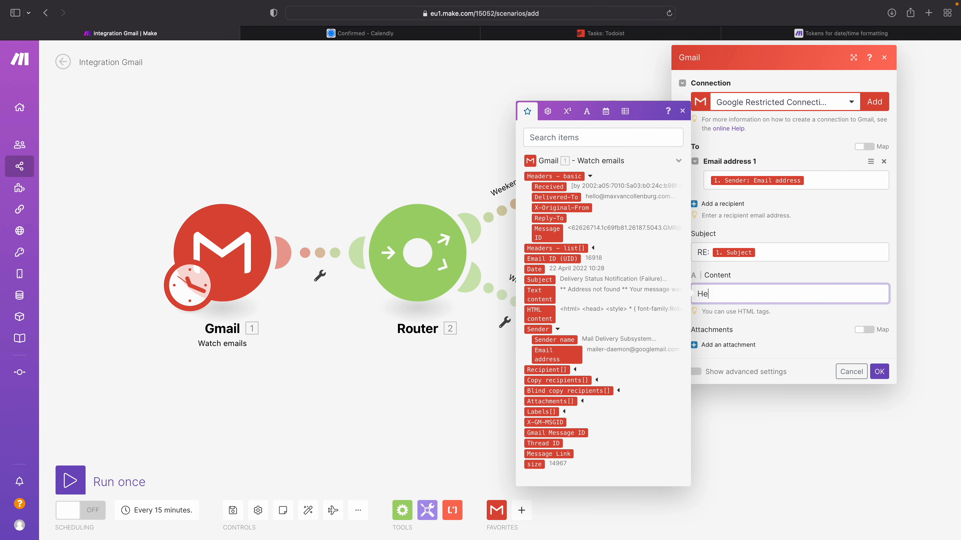
{"action": "key", "text": "Return"}
{"action": "key", "text": "Return"}
{"action": "key", "text": "Return"}
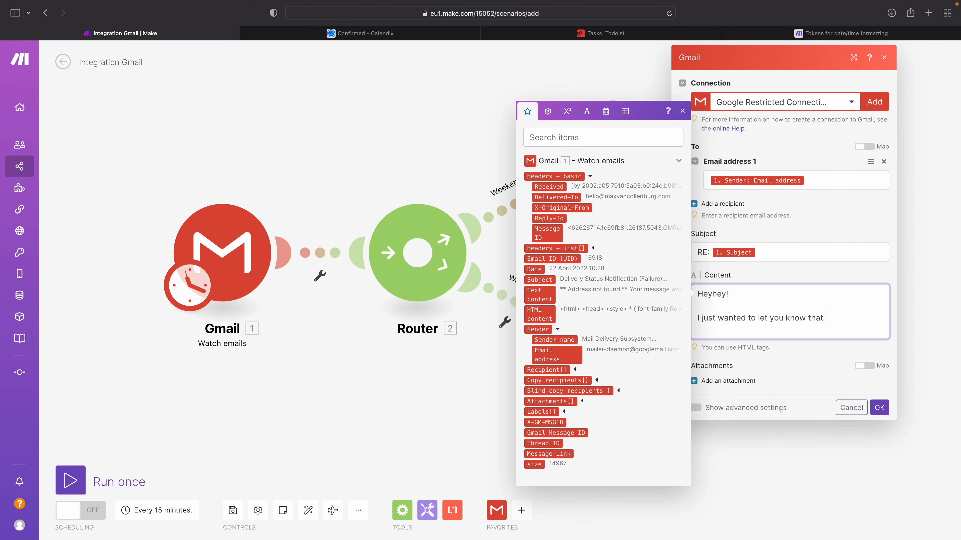
{"action": "type", "text": "I just wanted to let you know that I got your email"}
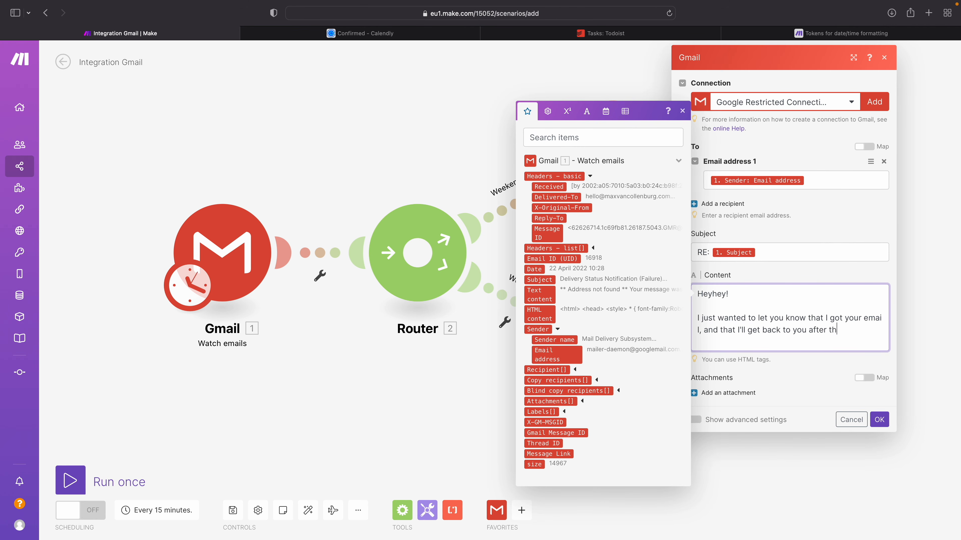
{"action": "key", "text": "Return"}
{"action": "key", "text": "Return"}
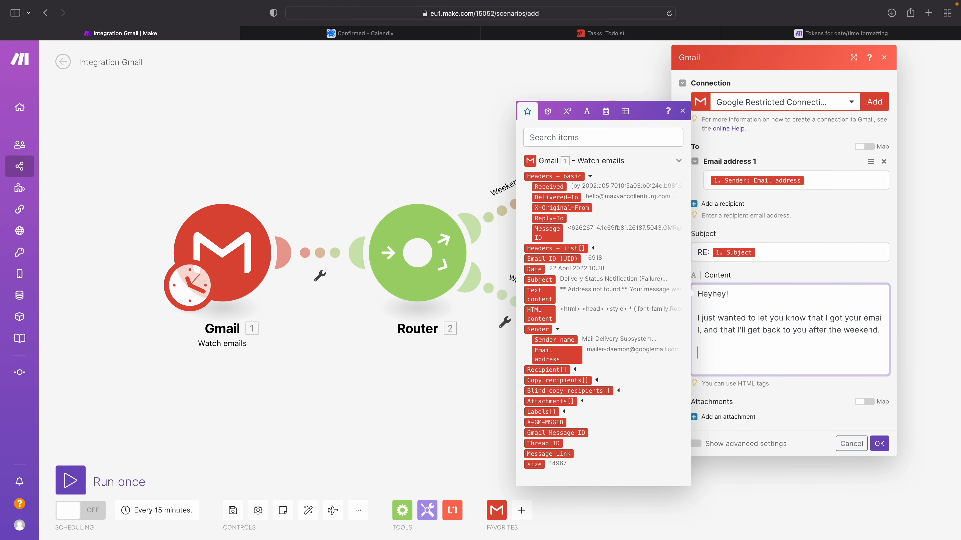
{"action": "key", "text": "super+a"}
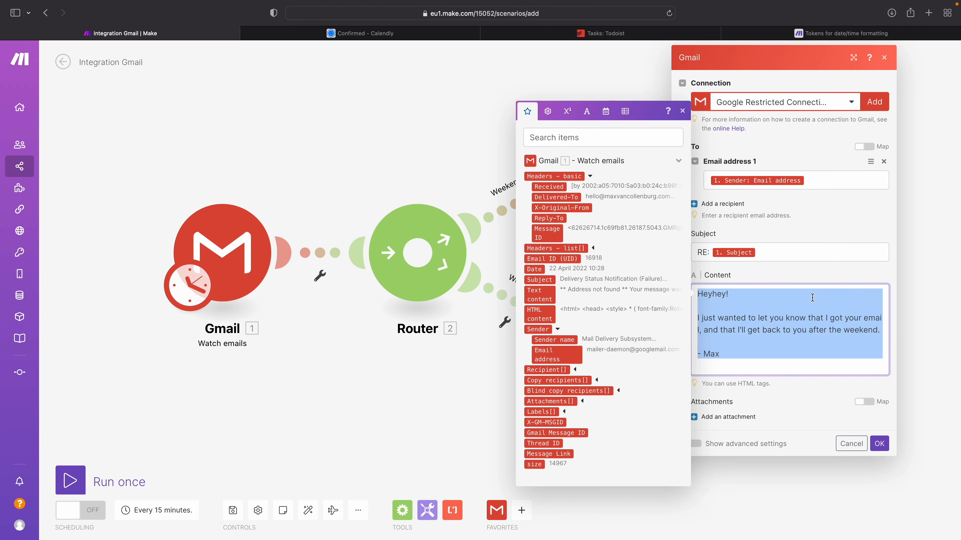
{"action": "left_click", "coordinate": [739, 315]}
{"action": "left_click", "coordinate": [881, 443]}
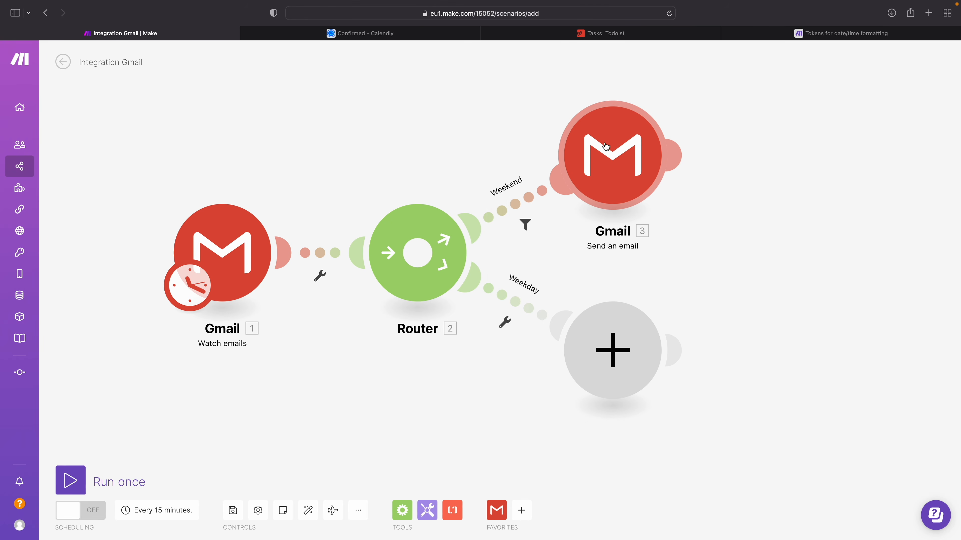
Step: Clone the Weekend route's Send an email module and attach the copy to the end of the Weekday route
{"action": "left_click", "coordinate": [601, 341]}
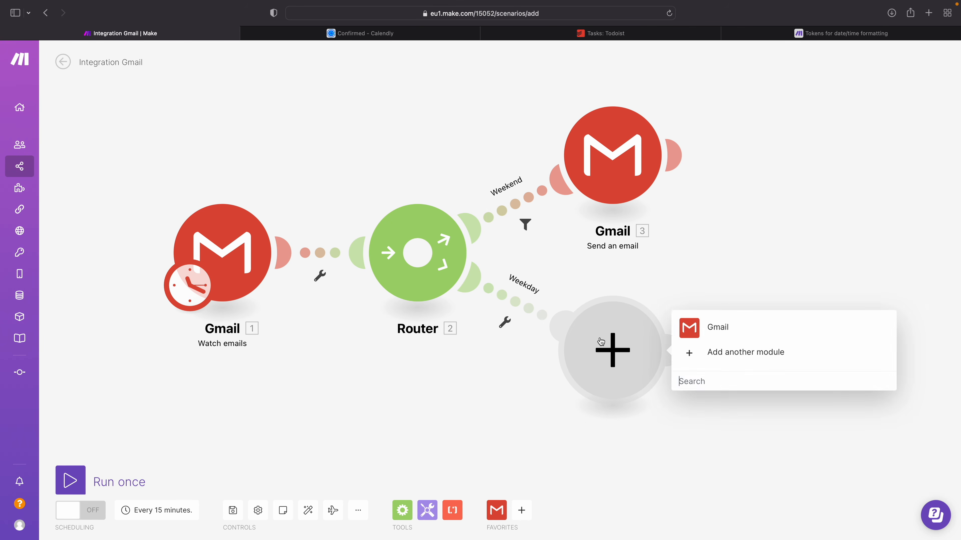
{"action": "left_click", "coordinate": [476, 448]}
{"action": "right_click", "coordinate": [607, 150]}
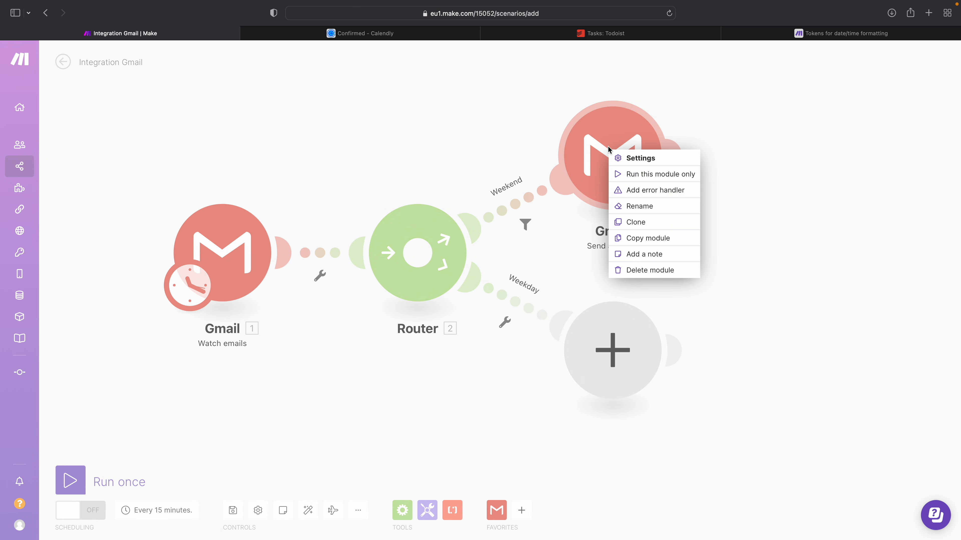
{"action": "left_click", "coordinate": [646, 228]}
{"action": "mouse_move", "coordinate": [660, 181]}
{"action": "left_mouse_down"}
{"action": "mouse_move", "coordinate": [888, 175]}
{"action": "mouse_move", "coordinate": [772, 326]}
{"action": "left_mouse_up"}
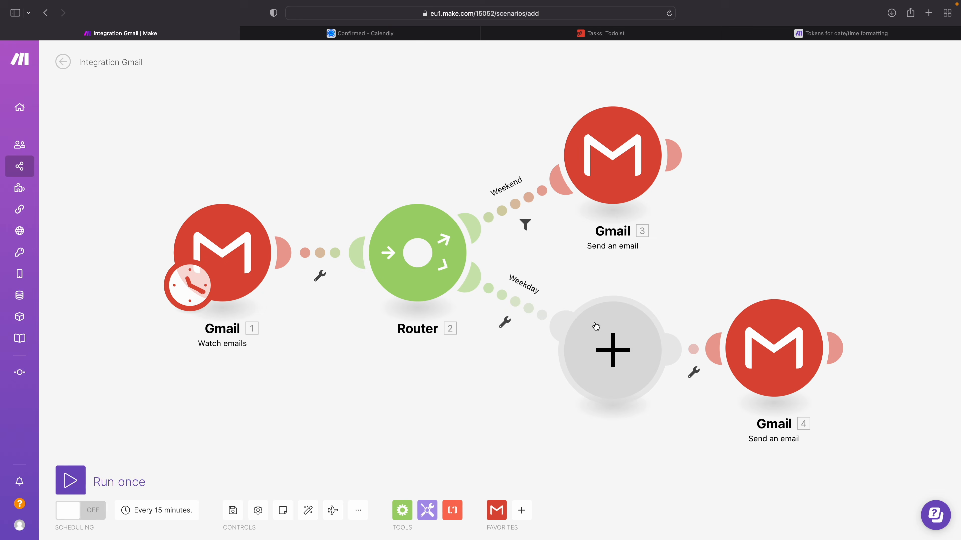
Step: Delete the empty placeholder module on the Weekday route and auto-align the scenario
{"action": "right_click", "coordinate": [597, 325]}
{"action": "left_click", "coordinate": [643, 347]}
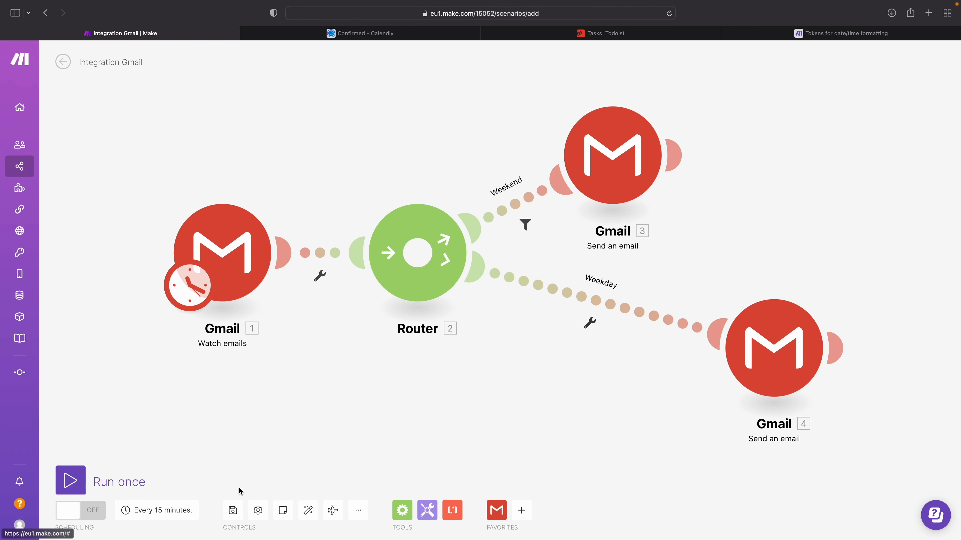
{"action": "left_click", "coordinate": [314, 510]}
Step: Review the reply text in the cloned Weekday email module and the settings of the Weekend email module
{"action": "left_click", "coordinate": [679, 343]}
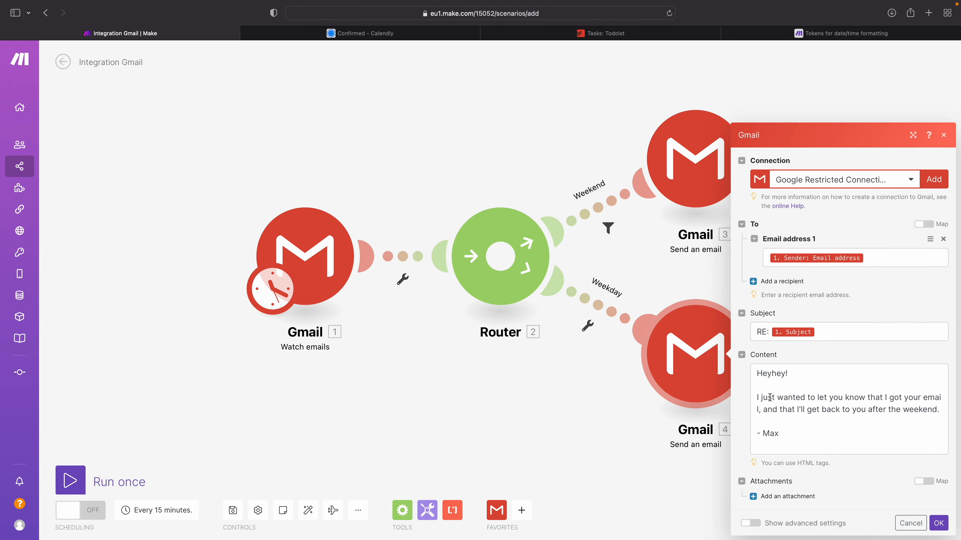
{"action": "left_click_drag", "start_coordinate": [782, 406], "coordinate": [926, 405]}
{"action": "left_click", "coordinate": [911, 404]}
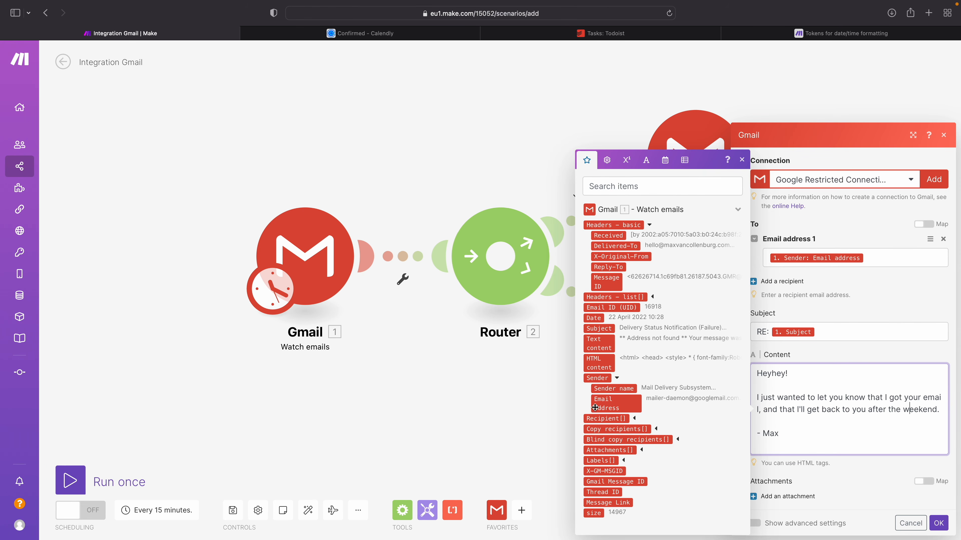
{"action": "left_click", "coordinate": [524, 409]}
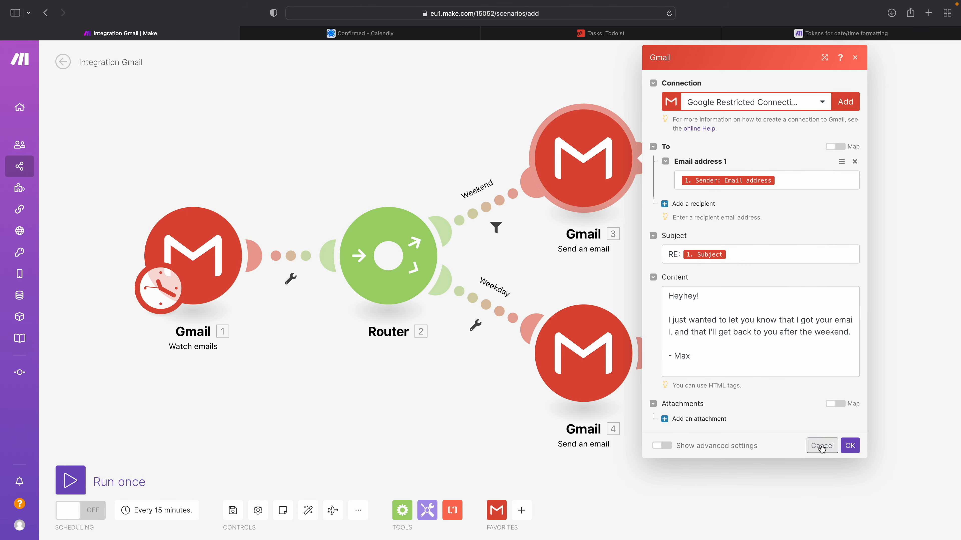
{"action": "left_click", "coordinate": [849, 446]}
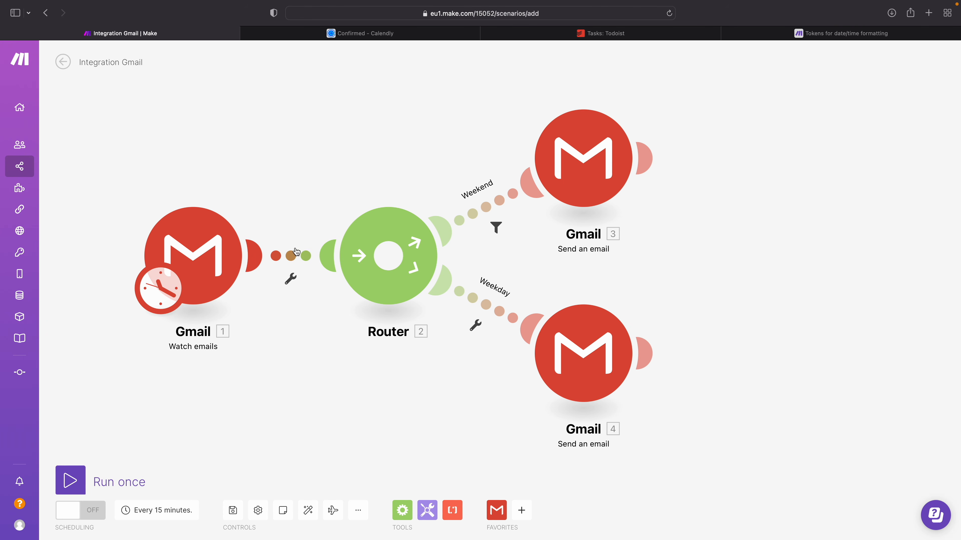
Step: Set up a filter between the Gmail trigger and the router, labelled "Not a reply", with the email Subject as its condition field
{"action": "left_click", "coordinate": [270, 259]}
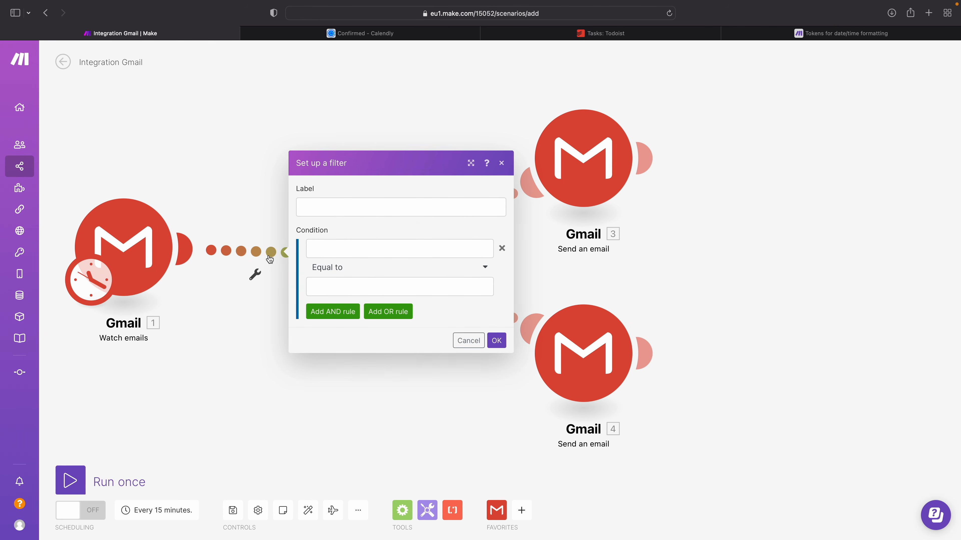
{"action": "left_click", "coordinate": [327, 206]}
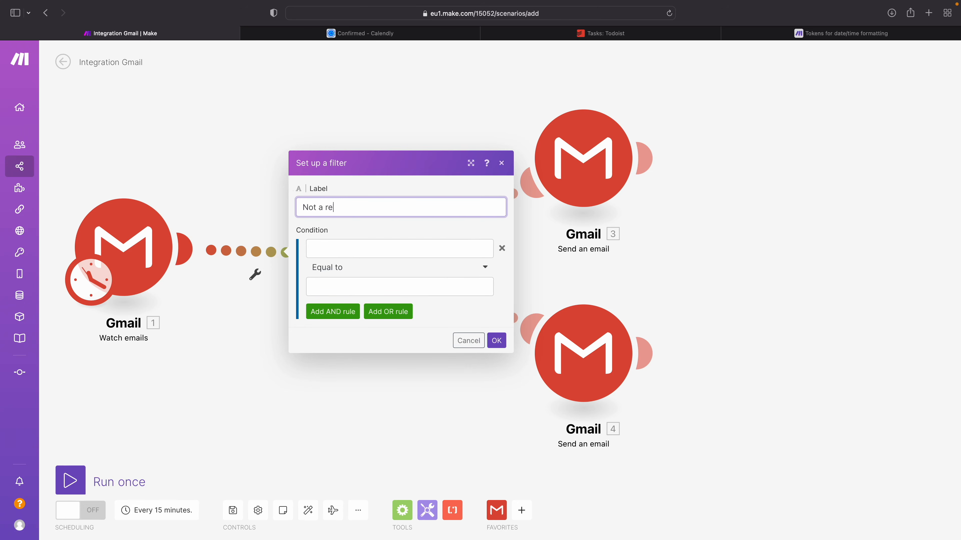
{"action": "left_click", "coordinate": [331, 245]}
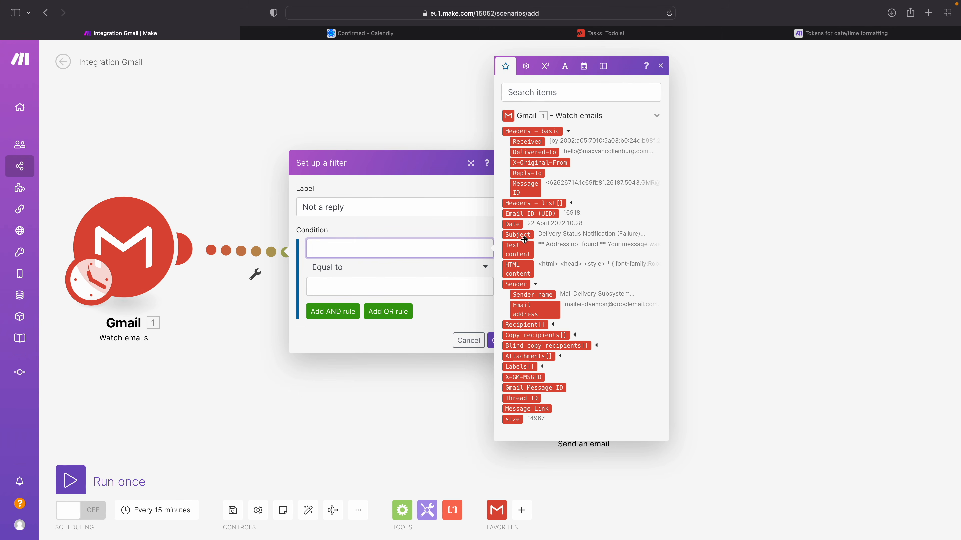
{"action": "left_click", "coordinate": [517, 234]}
Step: Complete the filter condition with "Does not contain (case insensitive)" and the value "RE:", save it and auto-align the scenario
{"action": "left_click", "coordinate": [335, 269]}
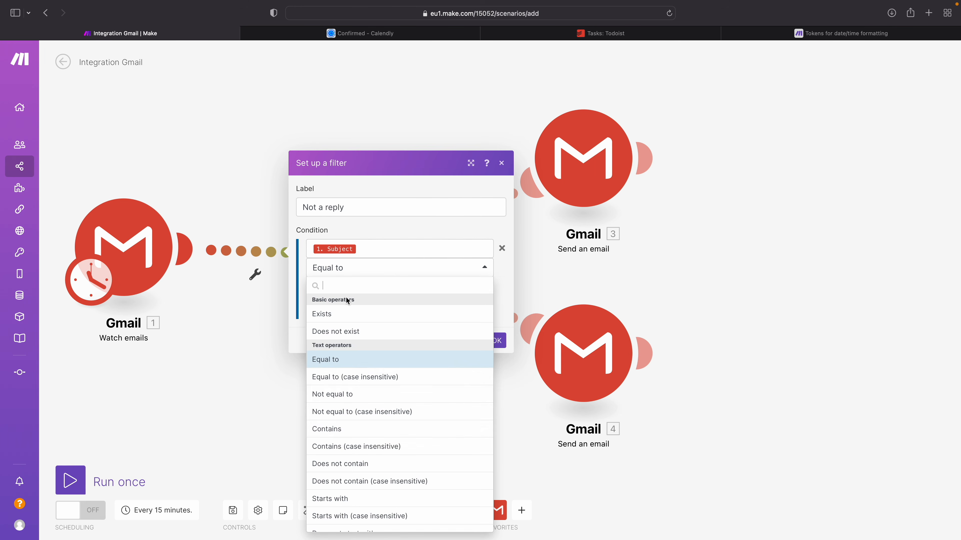
{"action": "scroll", "coordinate": [340, 429], "scroll_direction": "down", "scroll_amount": 2}
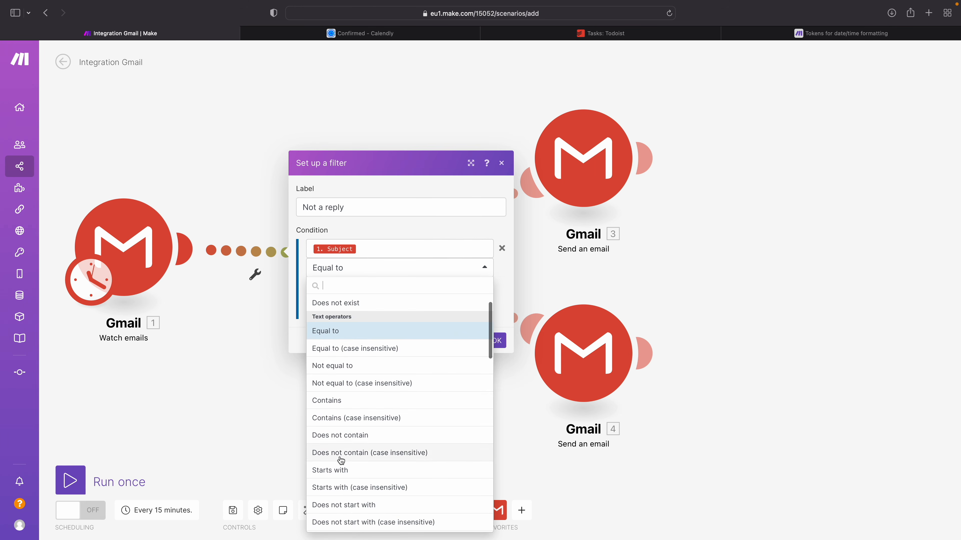
{"action": "left_click", "coordinate": [405, 453]}
{"action": "left_click", "coordinate": [344, 293]}
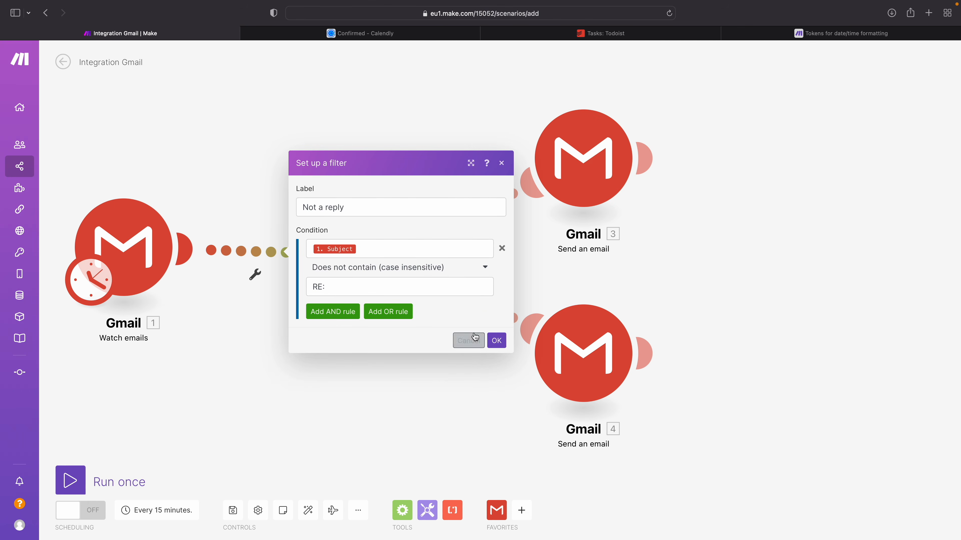
{"action": "left_click", "coordinate": [496, 340]}
{"action": "left_click", "coordinate": [308, 510]}
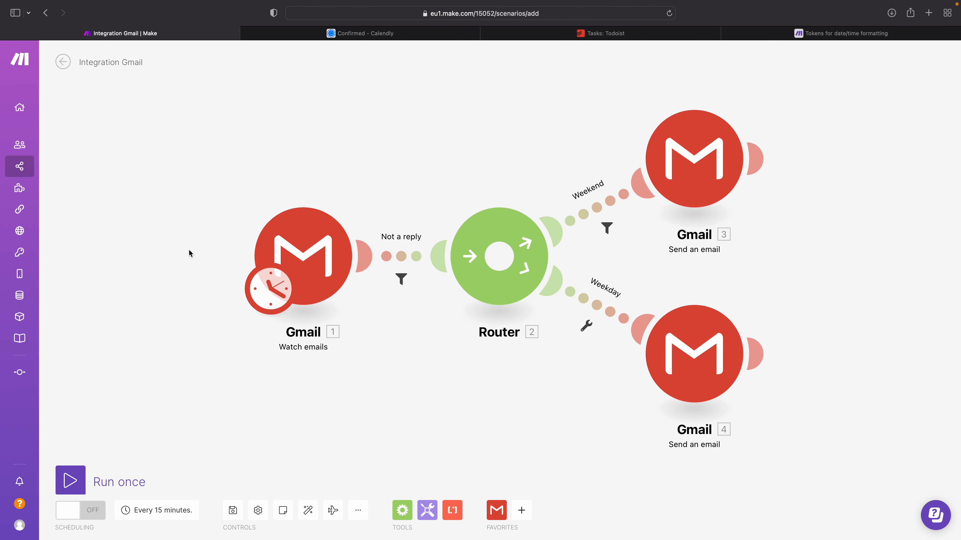